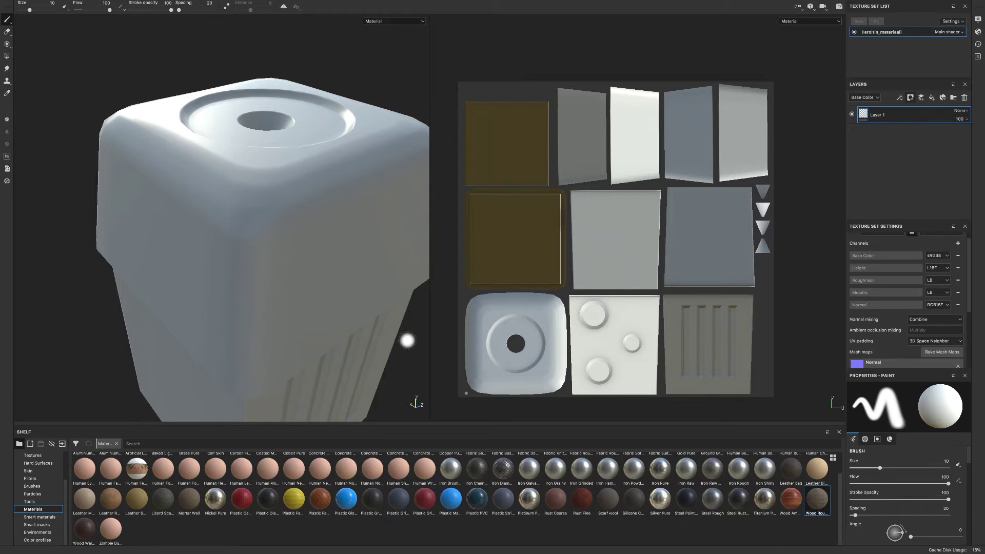
# Examine the 3D model from several sides, framing the whole object and its ribbed front
pyautogui.keyDown('alt'); pyautogui.moveTo(409, 341); pyautogui.dragTo(346, 328); pyautogui.keyUp('alt')
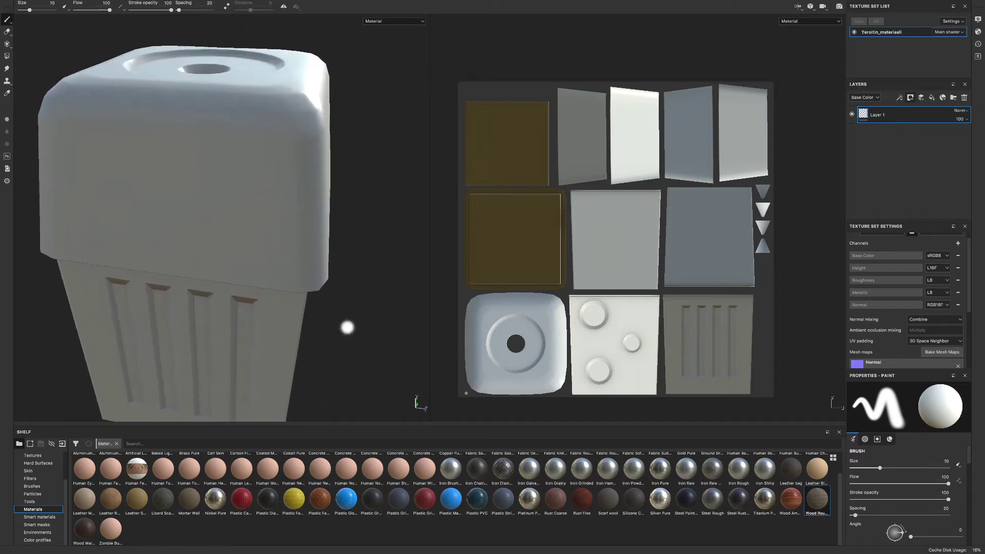
pyautogui.press('f')
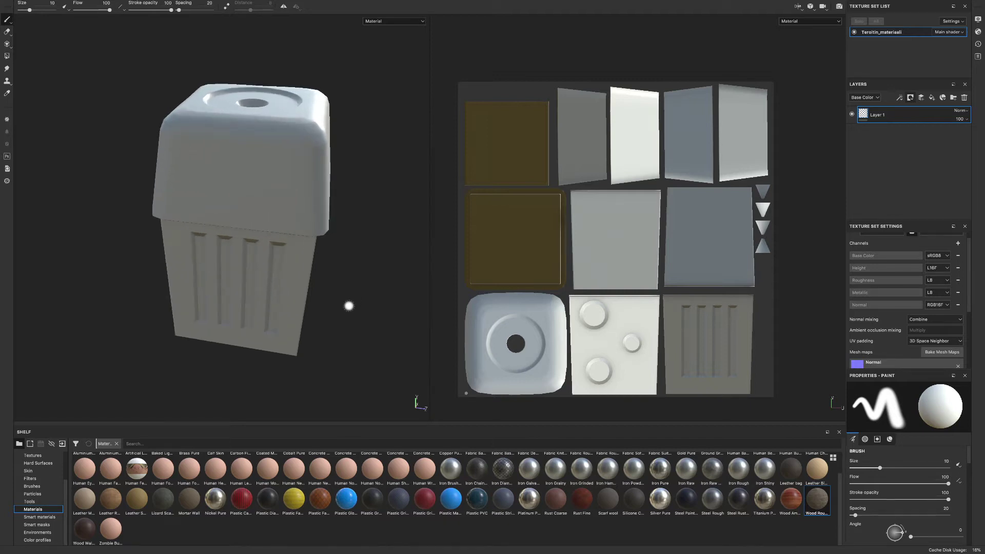
pyautogui.keyDown('alt'); pyautogui.moveTo(345, 303); pyautogui.dragTo(339, 280, button='right'); pyautogui.keyUp('alt')
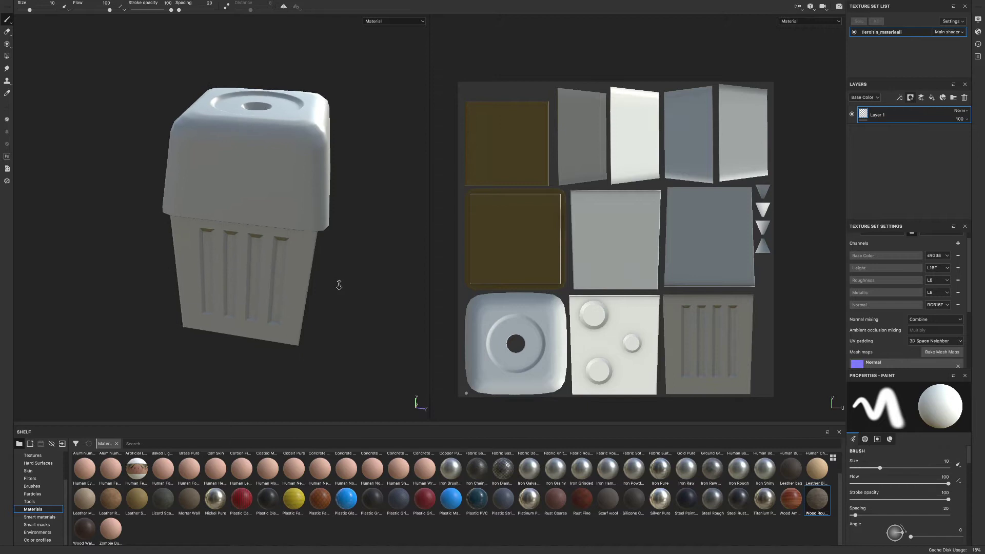
pyautogui.keyDown('alt'); pyautogui.moveTo(332, 267); pyautogui.dragTo(323, 284, button='middle'); pyautogui.keyUp('alt')
pyautogui.moveTo(324, 284)
pyautogui.keyDown('alt'); pyautogui.mouseDown()
pyautogui.moveTo(389, 279)
pyautogui.moveTo(319, 265)
pyautogui.moveTo(336, 267)
pyautogui.mouseUp(); pyautogui.keyUp('alt')
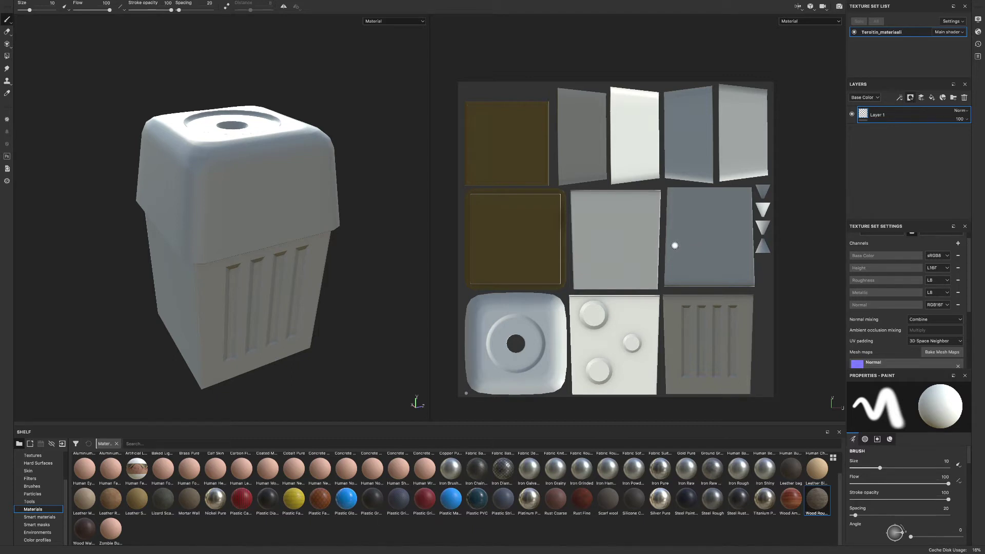
# Review the blending modes available for Layer 1 and the channels the layer stack can display
pyautogui.click(967, 111)
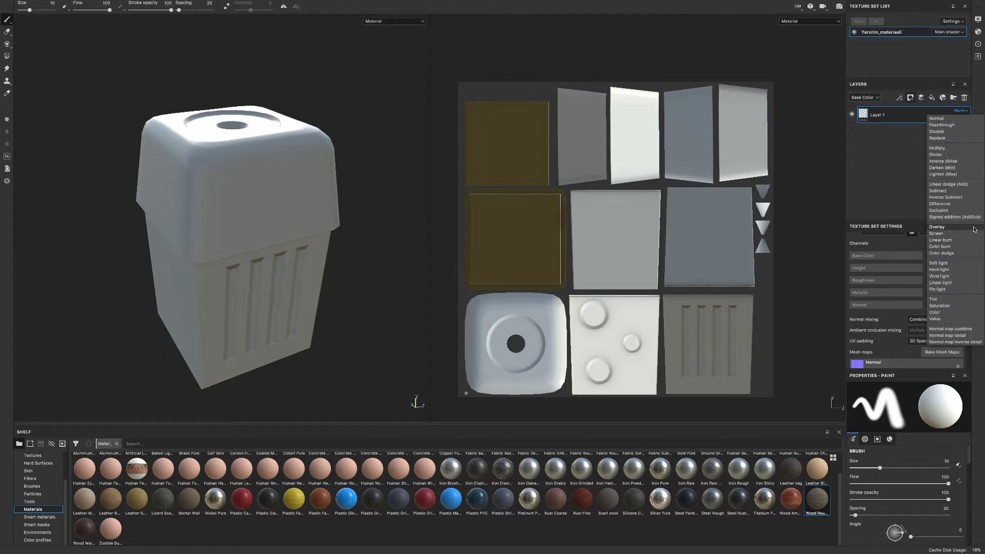
pyautogui.click(958, 112)
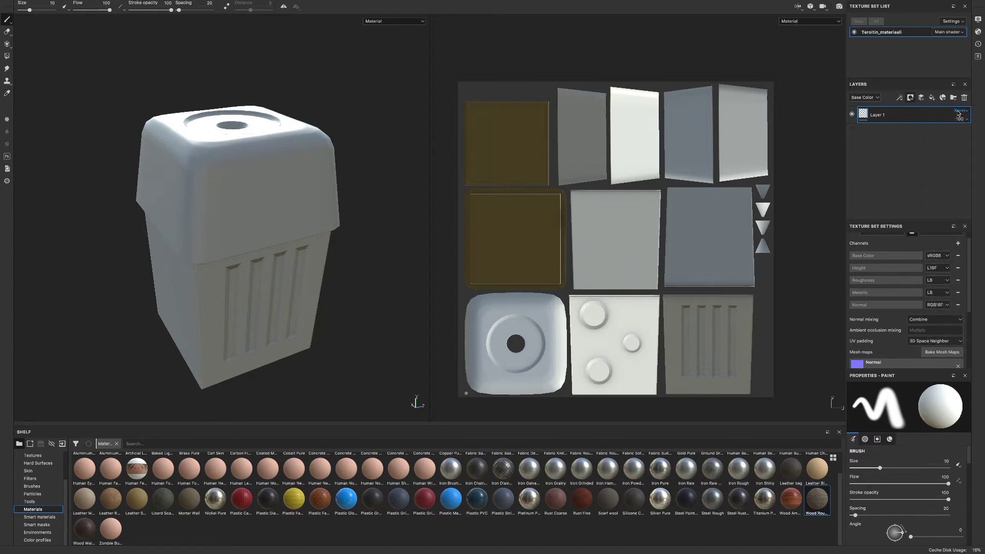
pyautogui.click(877, 98)
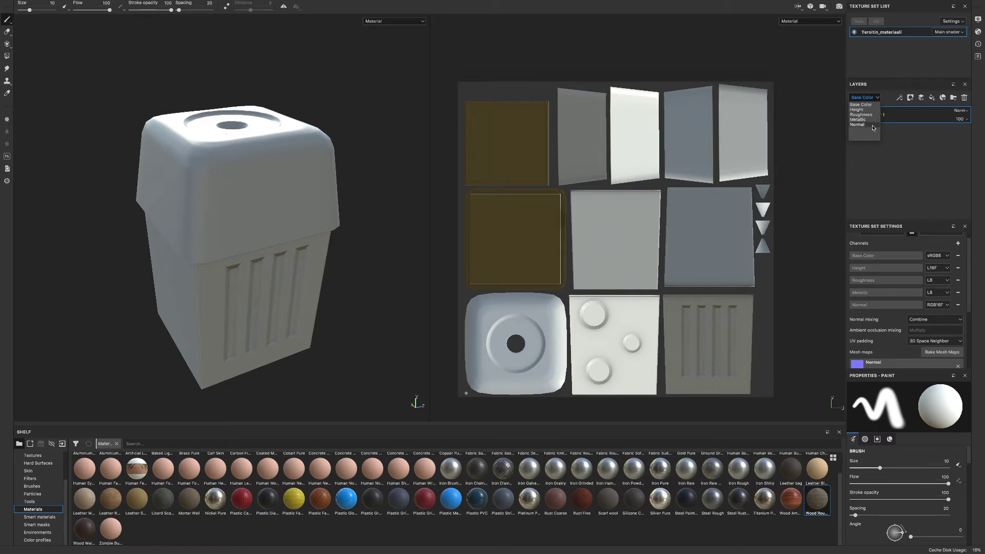
pyautogui.click(877, 98)
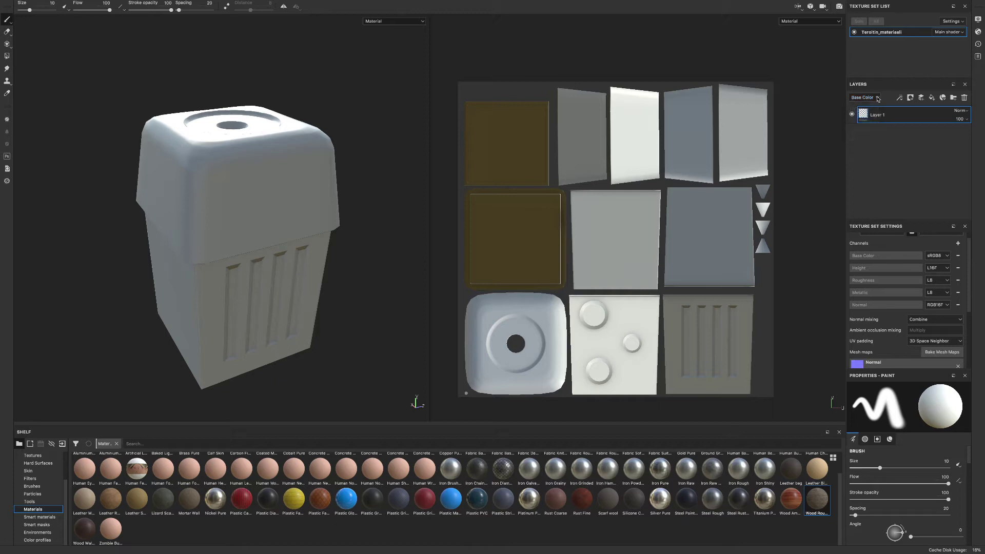
# Bake the Teroitin_materiaali mesh maps with antialiasing set to Subsampling 4x4
pyautogui.moveTo(970, 262); pyautogui.dragTo(983, 319)
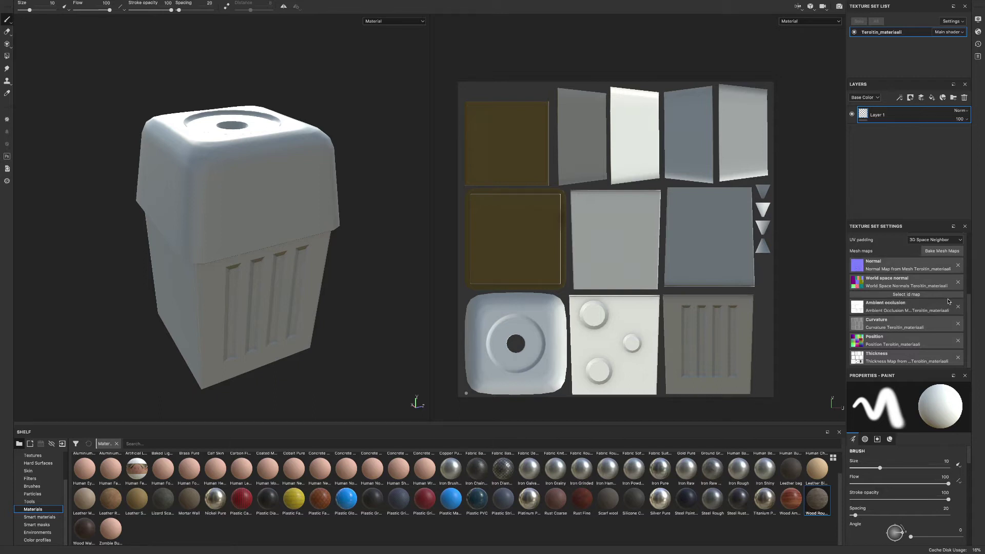
pyautogui.moveTo(970, 309); pyautogui.dragTo(970, 250)
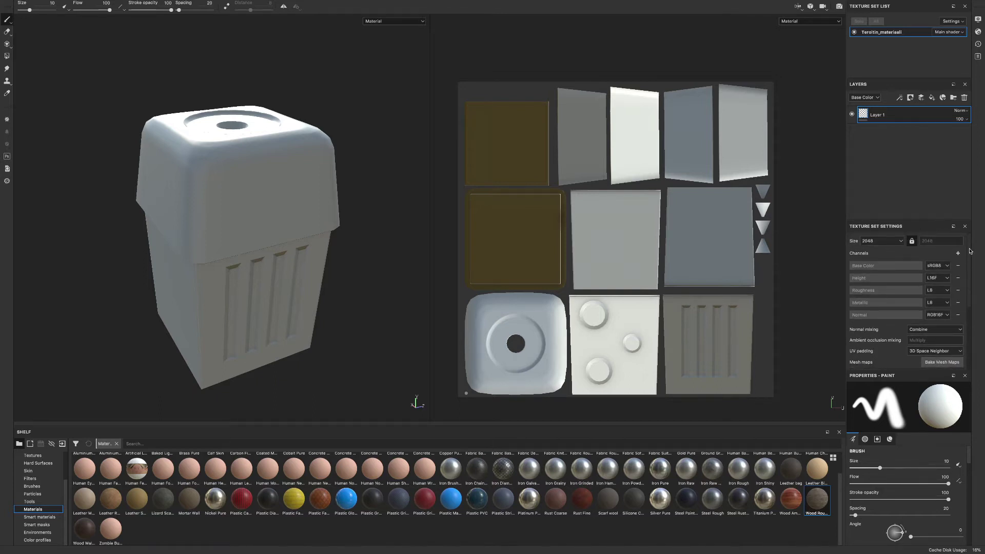
pyautogui.scroll(-1, 970, 250)
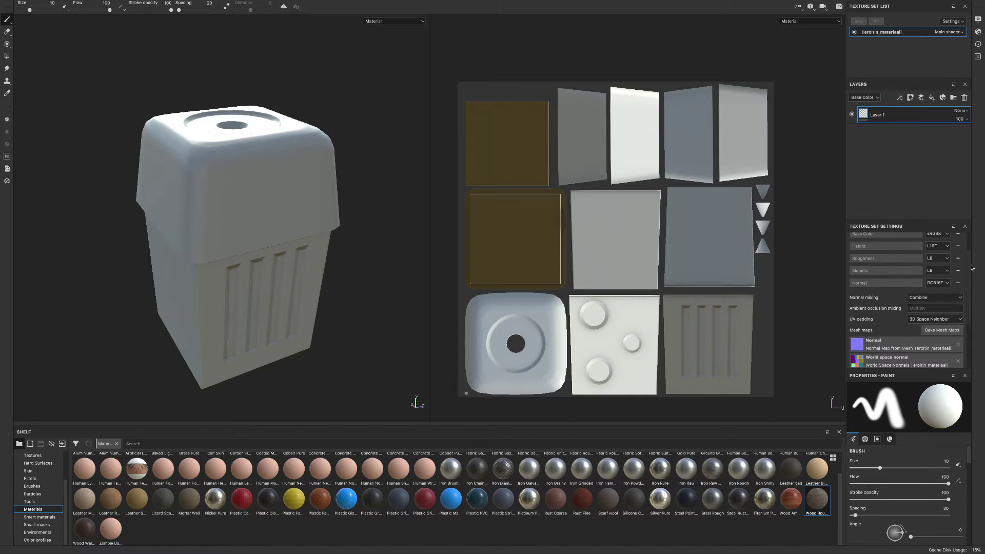
pyautogui.click(942, 331)
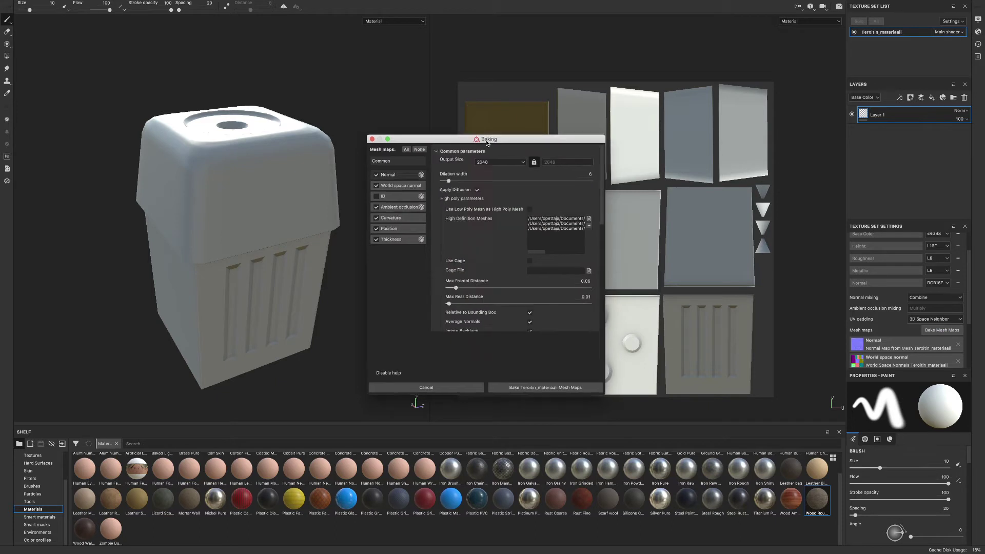
pyautogui.moveTo(487, 143); pyautogui.dragTo(355, 74)
pyautogui.moveTo(473, 327); pyautogui.dragTo(613, 395)
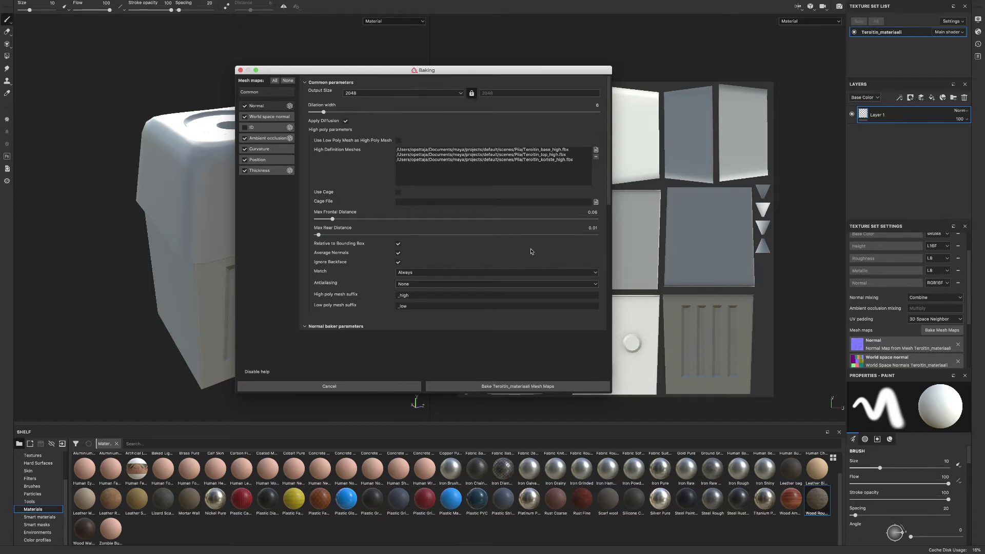
pyautogui.click(596, 284)
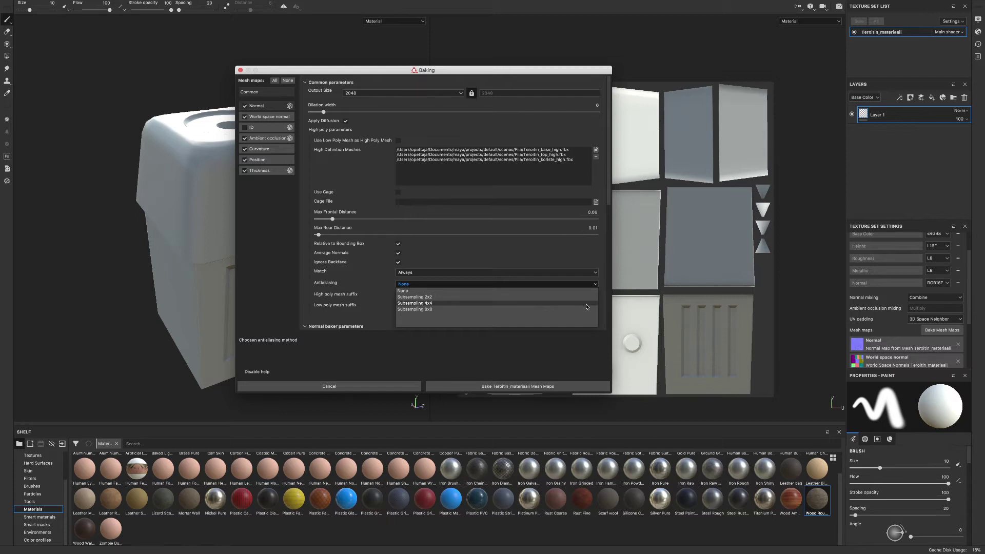
pyautogui.click(587, 305)
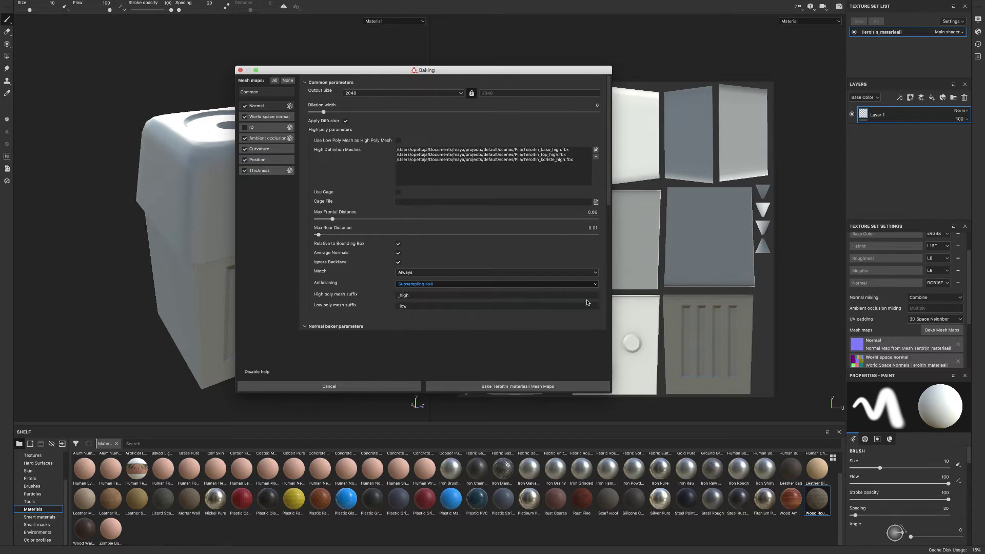
pyautogui.click(551, 388)
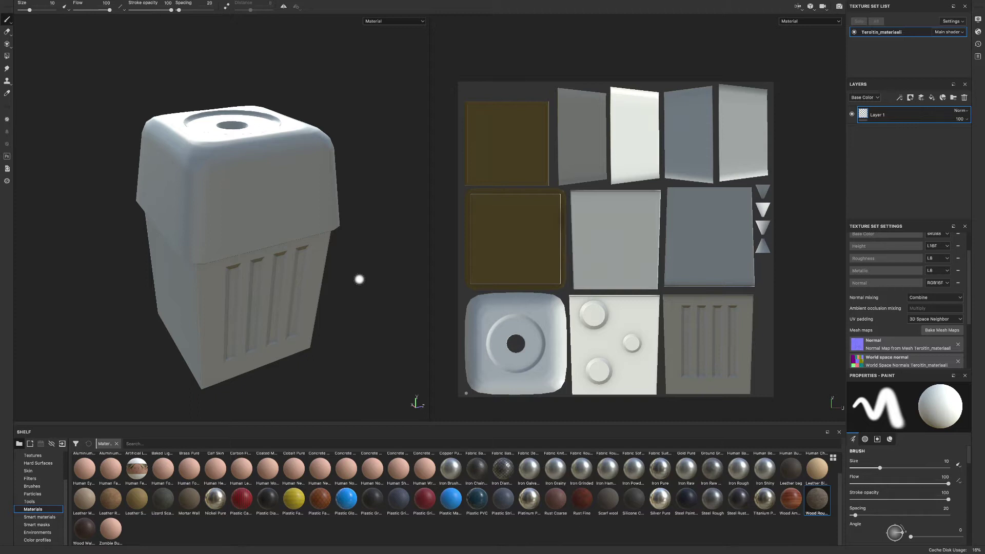
# Inspect the bake on the model's sides and ribbed front, both close up and as a whole
pyautogui.keyDown('alt'); pyautogui.moveTo(358, 279); pyautogui.dragTo(403, 238); pyautogui.keyUp('alt')
pyautogui.scroll(-2, 384, 246)
pyautogui.scroll(6, 386, 248)
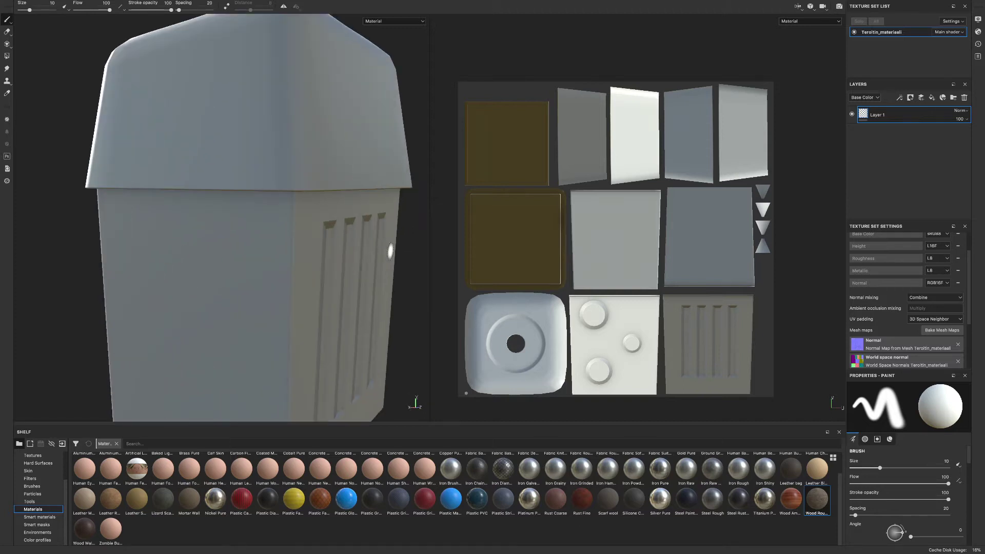
pyautogui.scroll(-4, 394, 257)
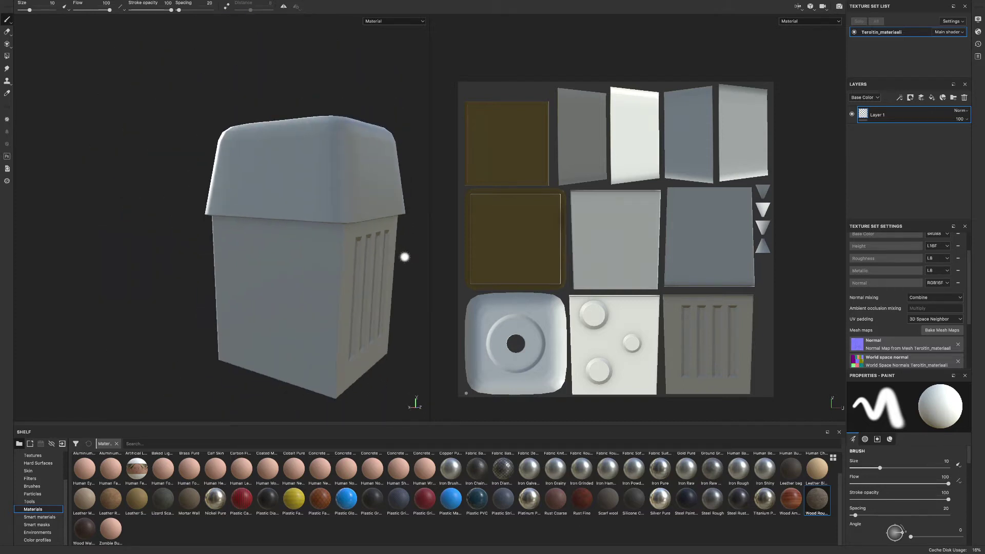
pyautogui.moveTo(405, 256); pyautogui.dragTo(335, 239, button='middle')
pyautogui.keyDown('alt'); pyautogui.moveTo(335, 239); pyautogui.dragTo(345, 257); pyautogui.keyUp('alt')
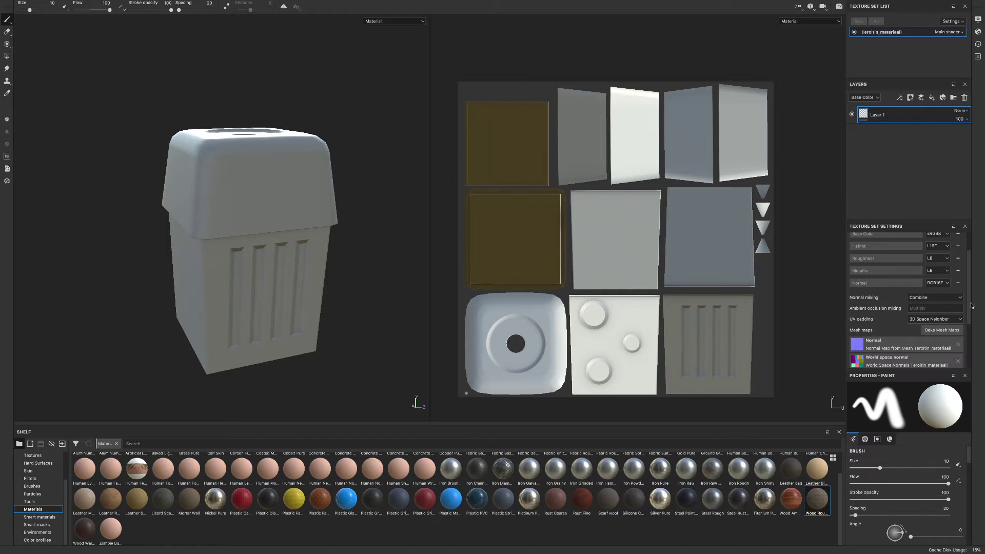
# Review the available texture set resolutions and choose 2048
pyautogui.scroll(2, 971, 297)
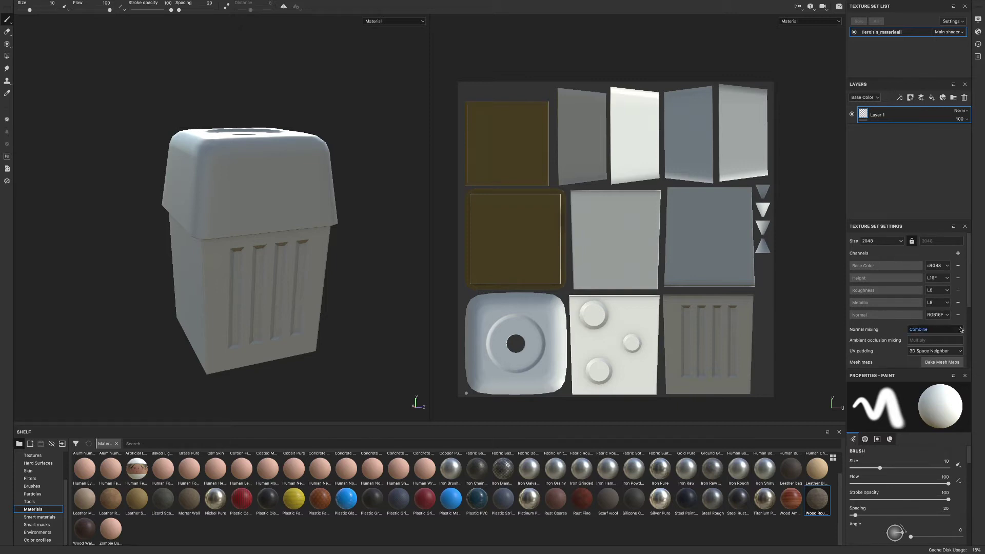
pyautogui.click(900, 241)
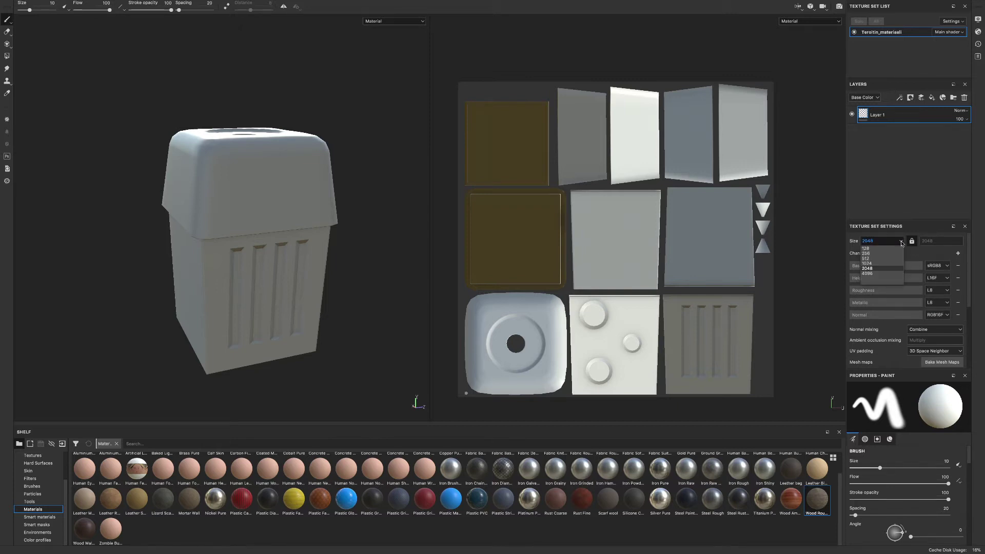
pyautogui.click(895, 271)
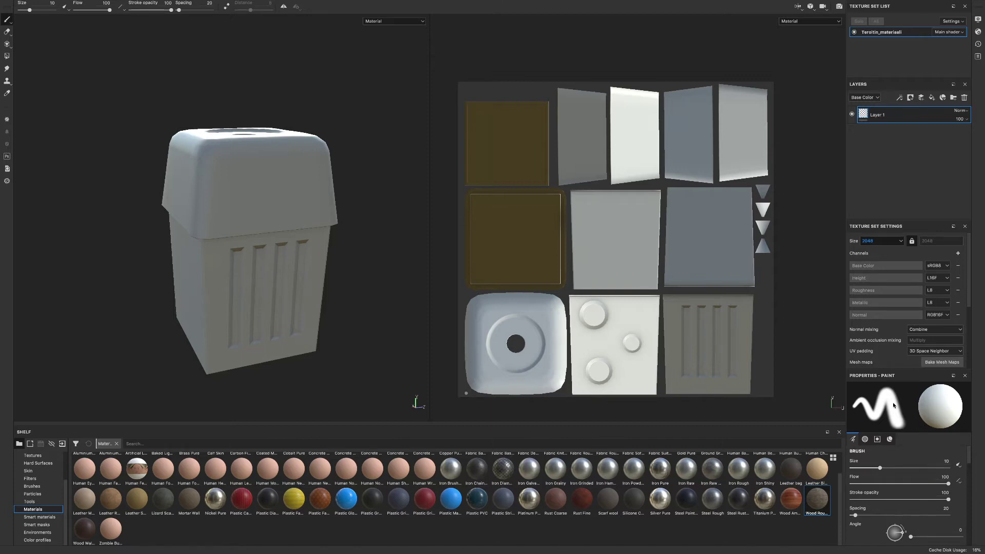
# Look through the paint tool's brush, alpha, stencil and material properties
pyautogui.click(866, 439)
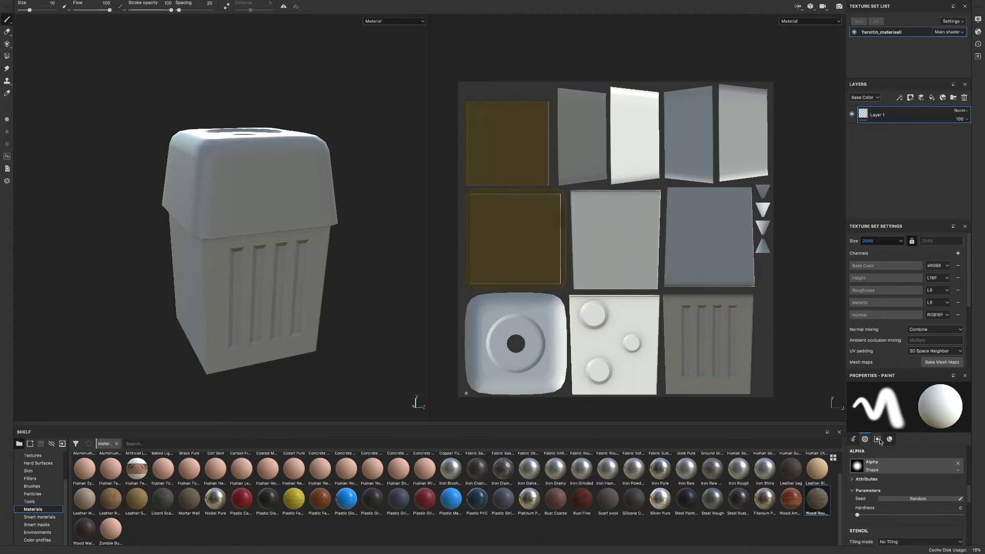
pyautogui.click(877, 439)
pyautogui.click(891, 440)
pyautogui.click(853, 439)
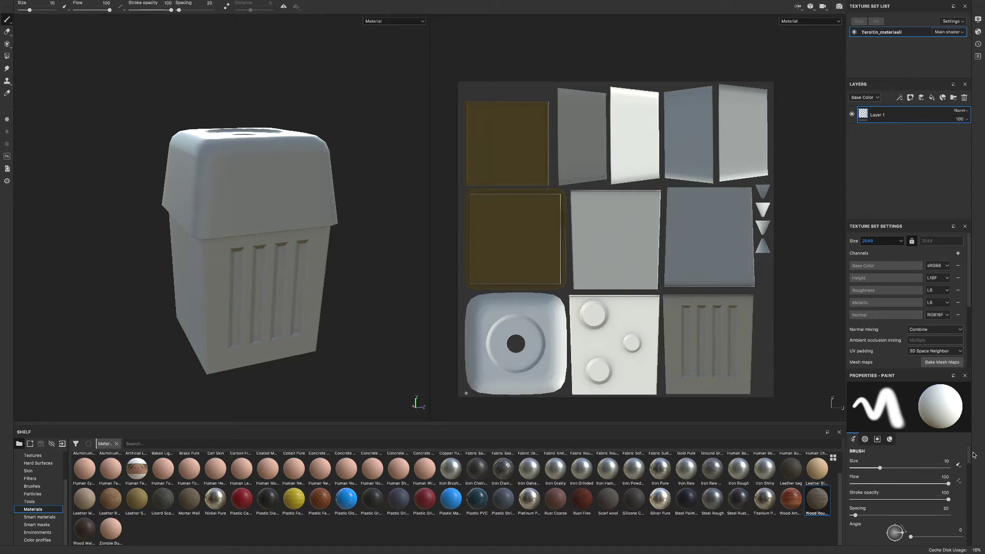
pyautogui.moveTo(970, 460); pyautogui.dragTo(979, 497)
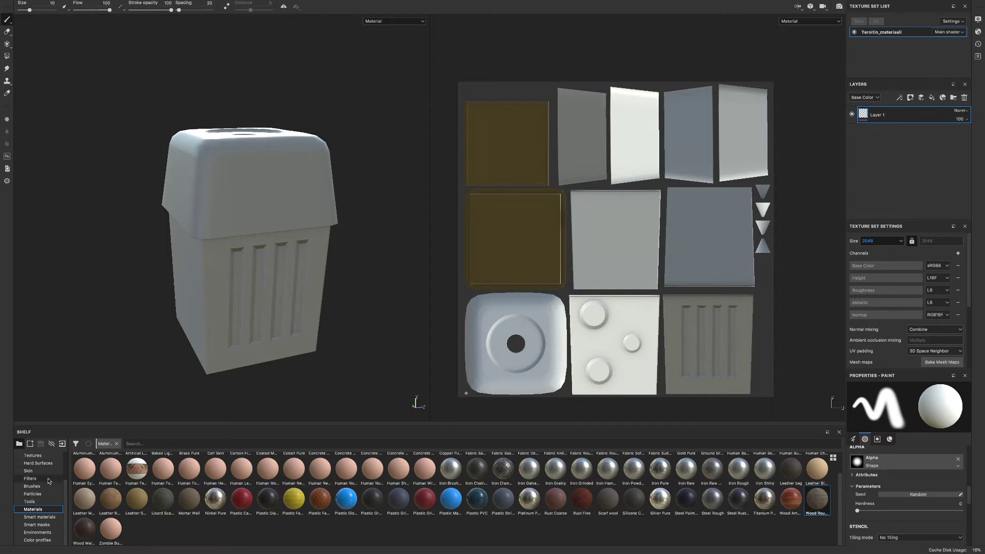
# Show the Alphas in the shelf and look through the remaining shelf categories
pyautogui.scroll(3, 31, 472)
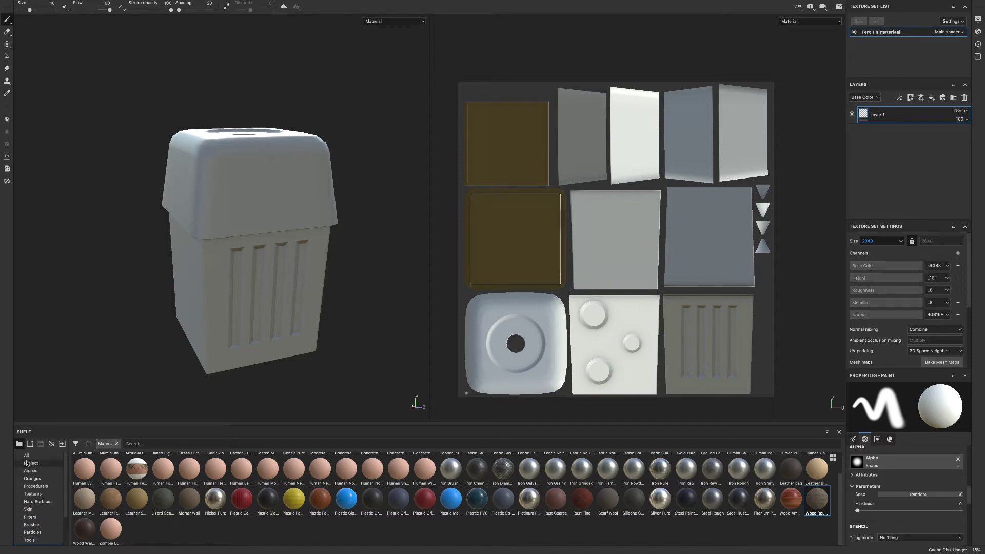
pyautogui.click(31, 471)
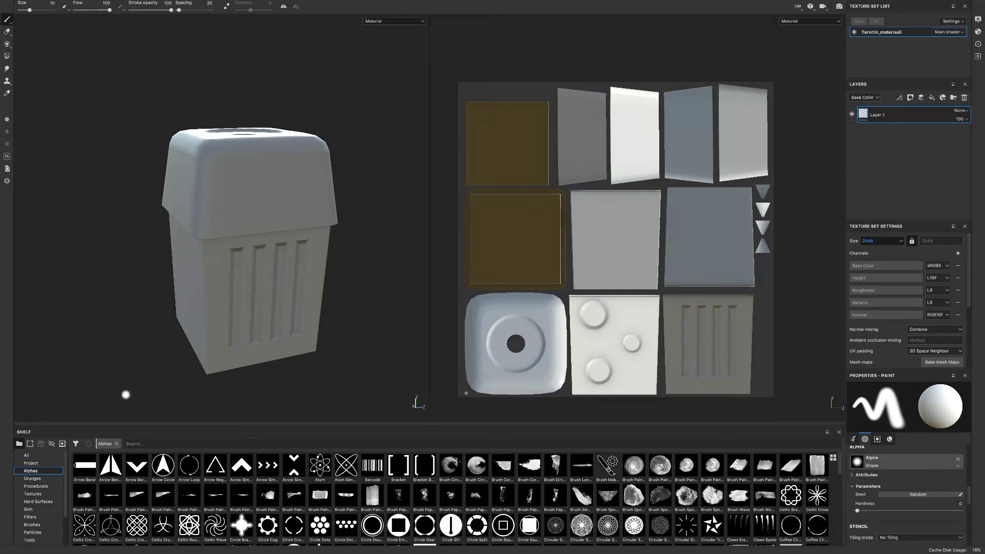
pyautogui.scroll(-1, 67, 472)
pyautogui.scroll(-2, 68, 472)
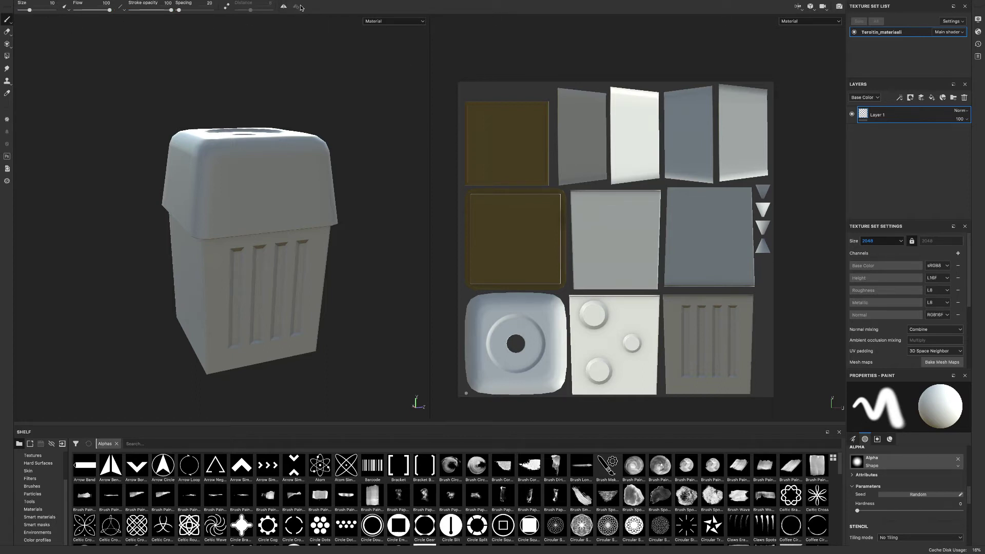
# Enlarge the paint brush to size 19.06 and check it against the model
pyautogui.moveTo(303, 6)
pyautogui.press('super')
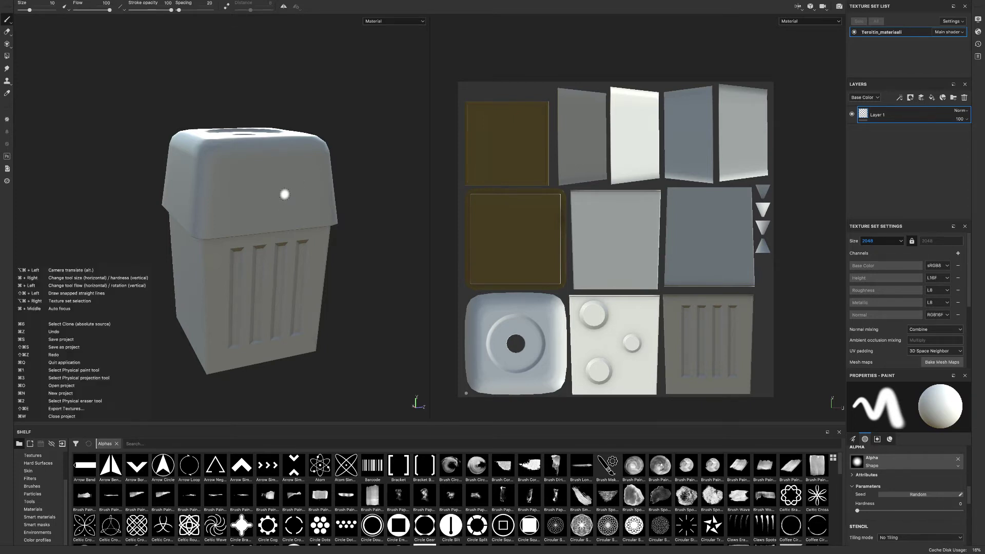
pyautogui.keyDown('super'); pyautogui.moveTo(284, 194); pyautogui.dragTo(294, 192, button='right'); pyautogui.keyUp('super')
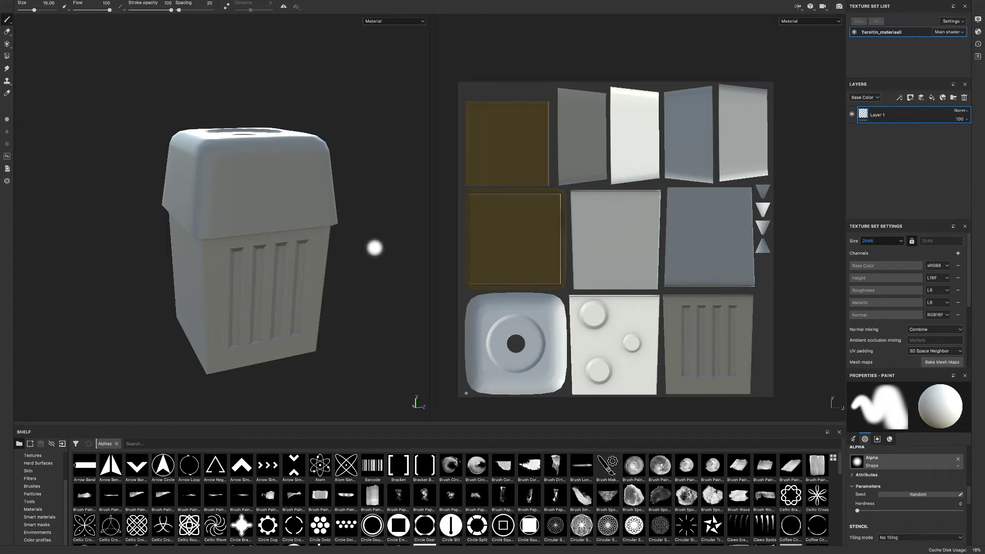
pyautogui.scroll(3, 369, 246)
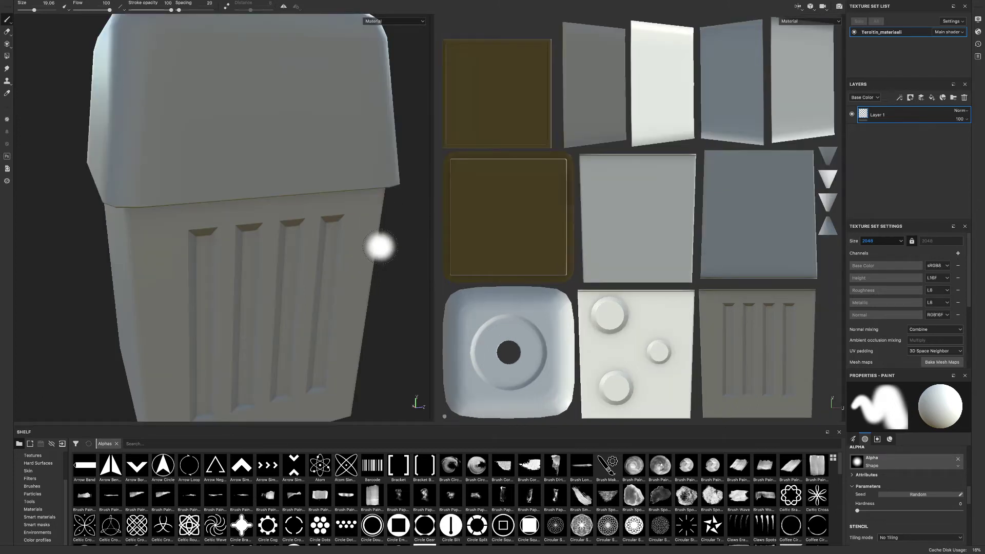
pyautogui.moveTo(398, 244)
pyautogui.keyDown('alt'); pyautogui.mouseDown()
pyautogui.moveTo(354, 250)
pyautogui.moveTo(387, 257)
pyautogui.mouseUp(); pyautogui.keyUp('alt')
pyautogui.scroll(-3, 398, 242)
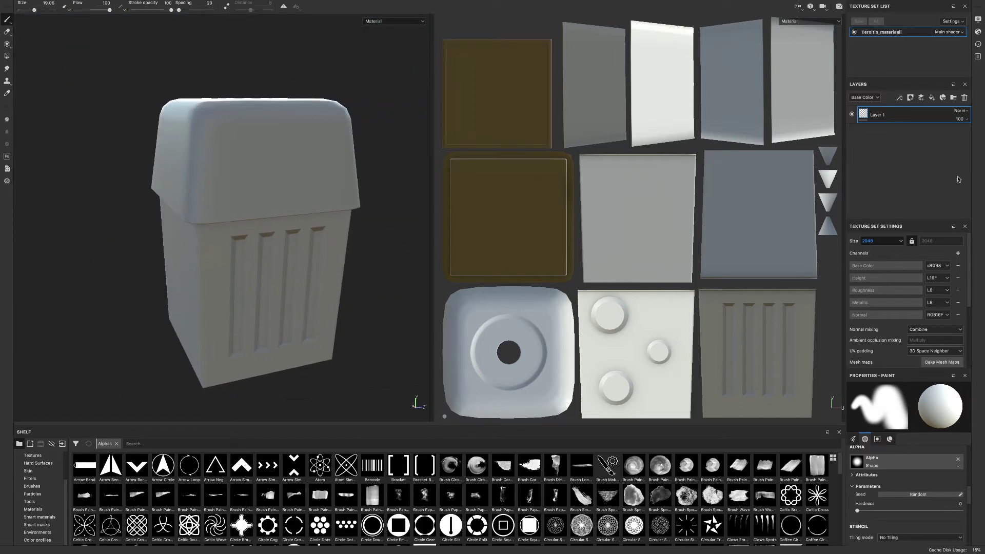
# Display the Main shader's settings, including its common, subsurface scattering and parallax occlusion parameters
pyautogui.click(978, 32)
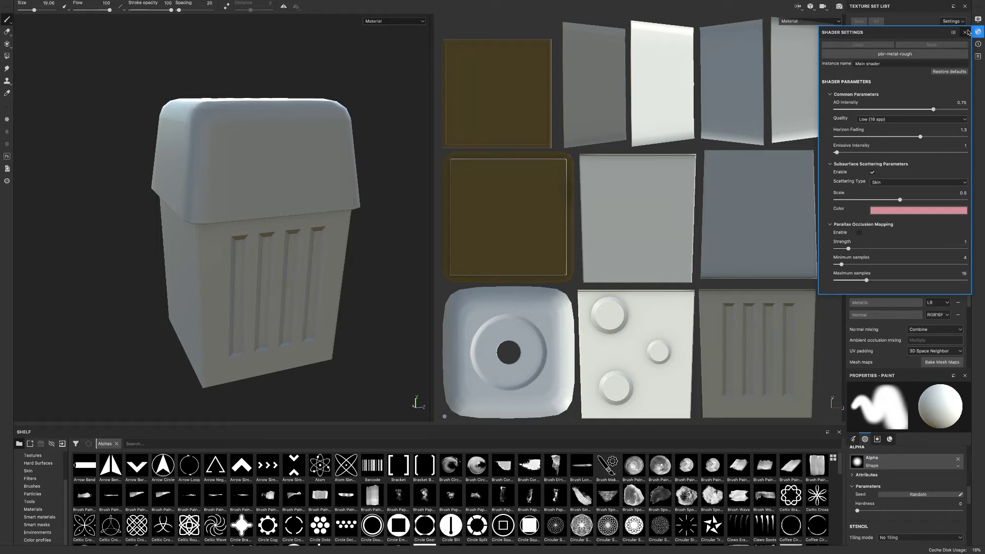
pyautogui.click(966, 33)
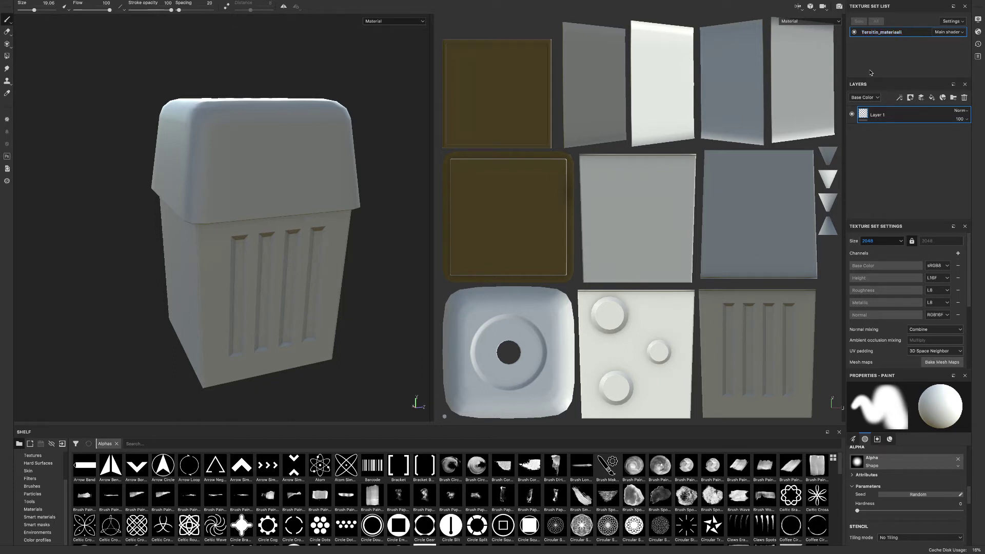
pyautogui.click(980, 33)
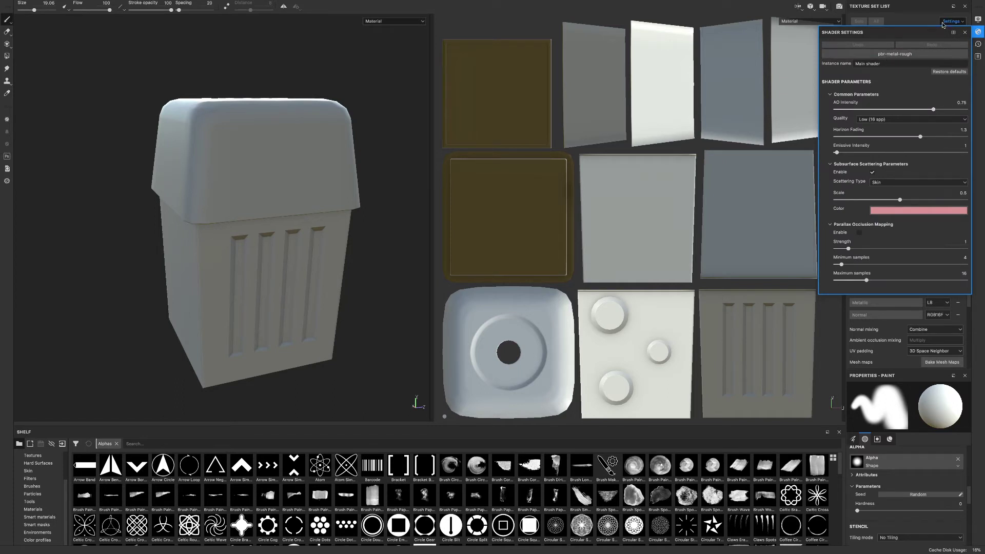
# Close the shader settings and look through Layer 1's blending modes, the layer channel list and the texture set's mesh maps
pyautogui.click(966, 34)
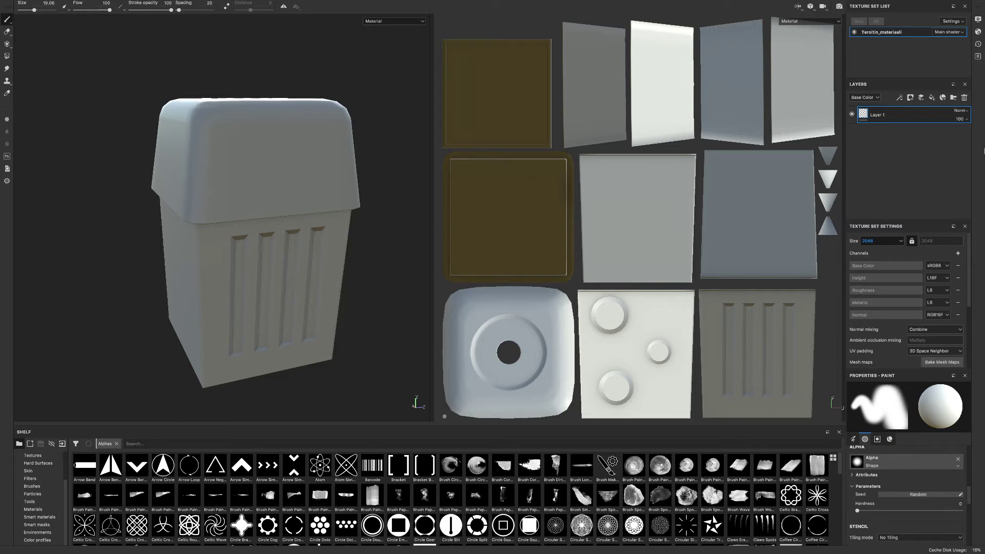
pyautogui.click(963, 110)
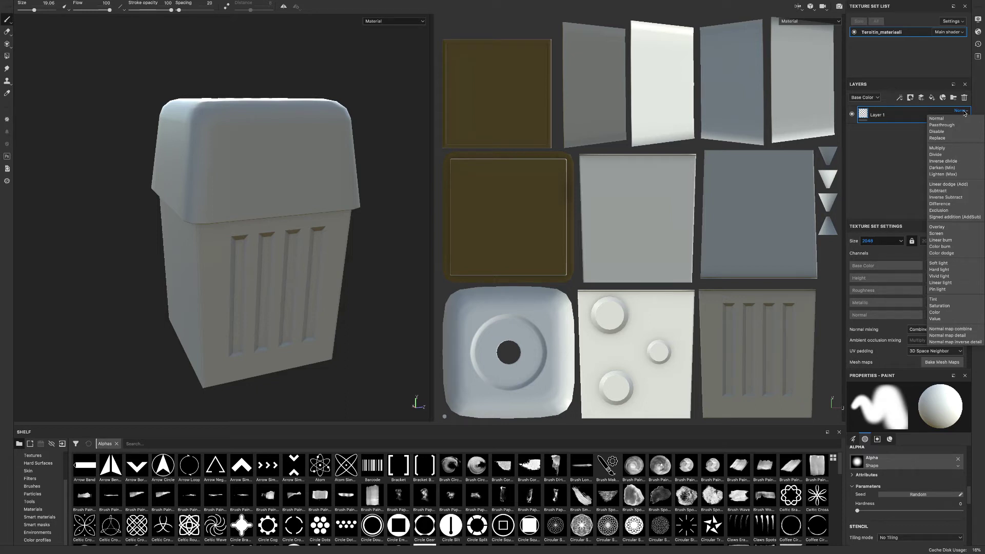
pyautogui.click(964, 113)
pyautogui.click(877, 98)
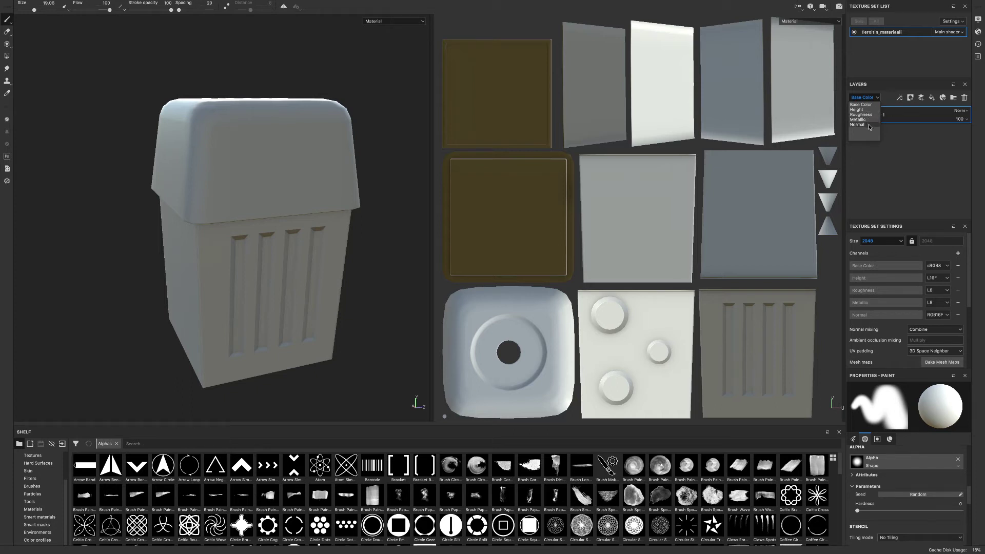
pyautogui.click(882, 99)
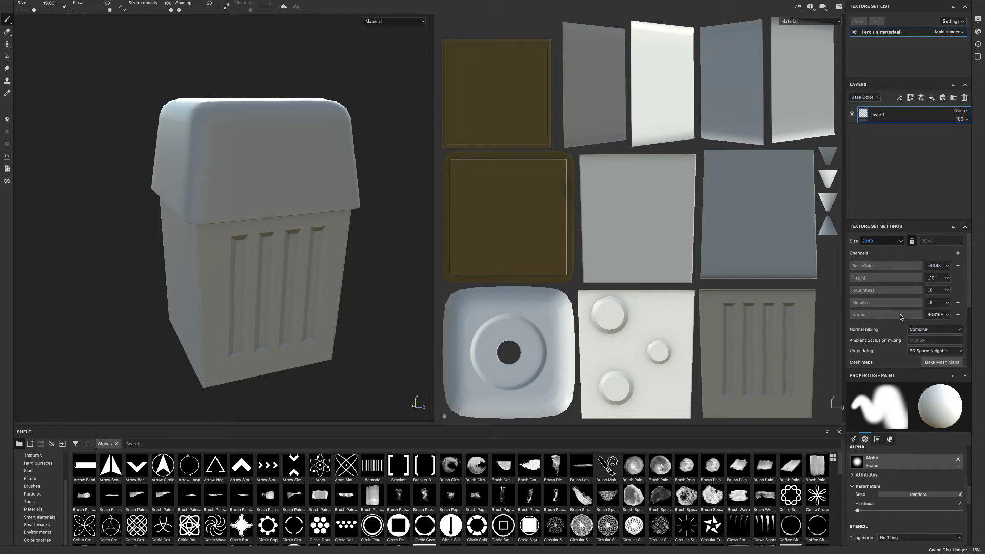
pyautogui.moveTo(969, 287); pyautogui.dragTo(975, 339)
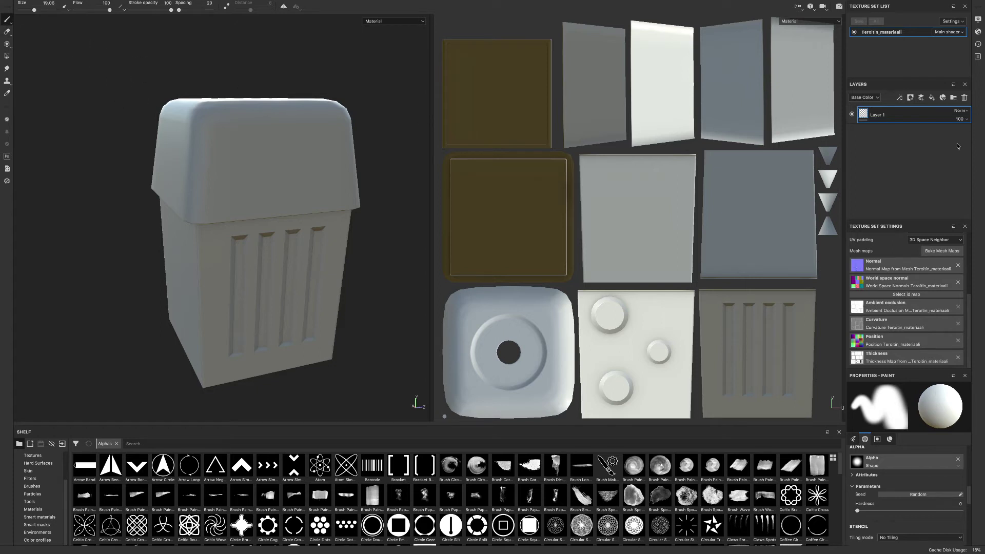
# Add the Plastic Glossy Pure material as a layer above Layer 1 and create an empty paint layer on top
pyautogui.click(33, 509)
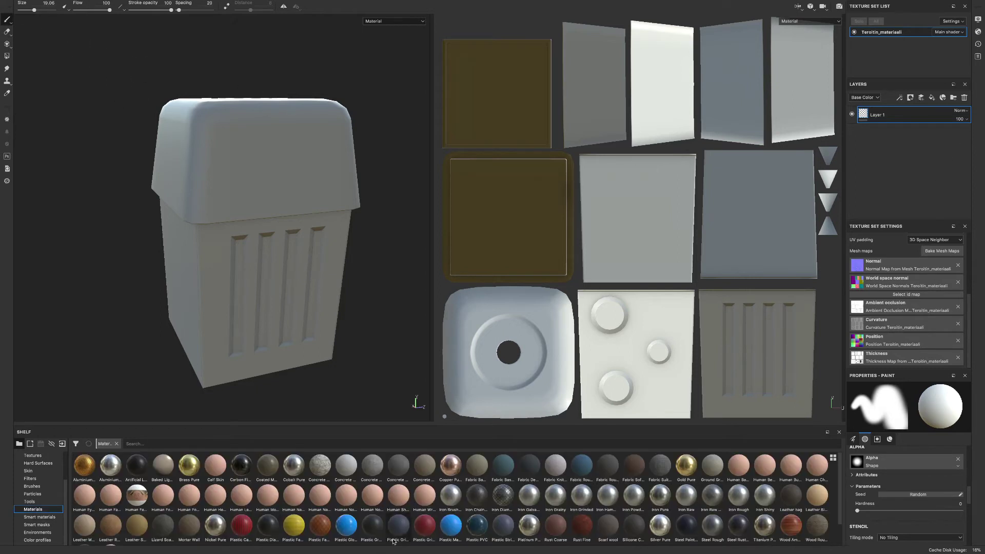
pyautogui.moveTo(347, 529); pyautogui.dragTo(902, 110)
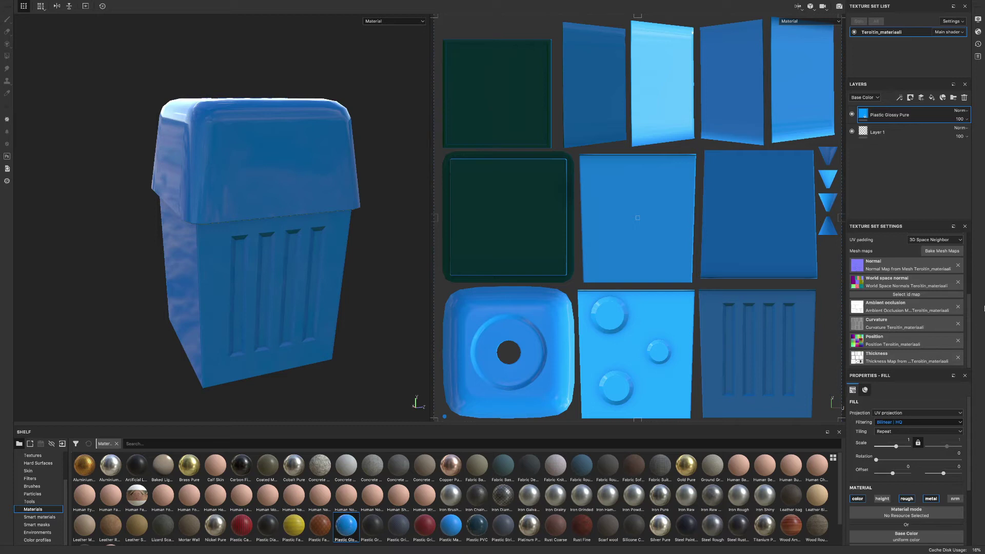
pyautogui.click(922, 97)
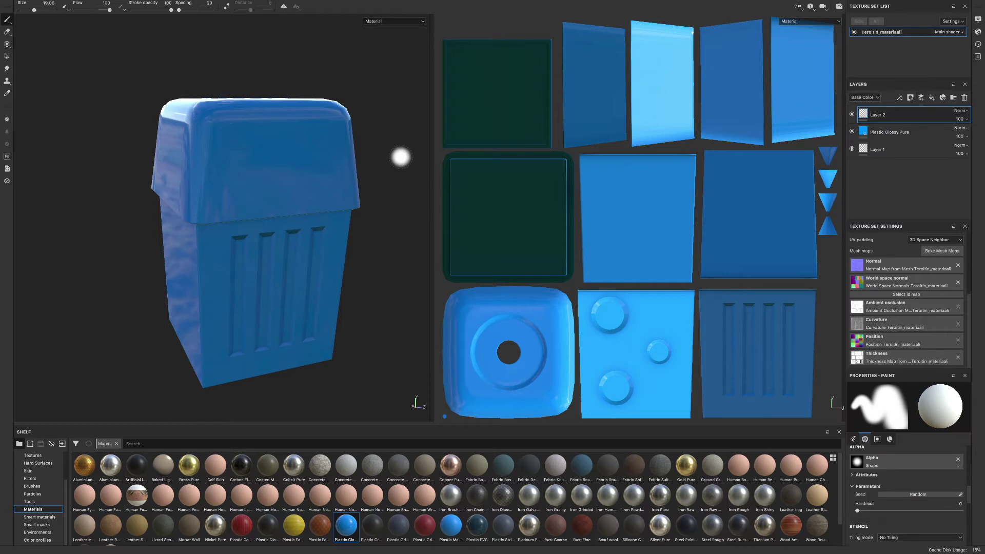
# Enlarge the space for the paint properties and bring the brush's material channels into view
pyautogui.moveTo(968, 485)
pyautogui.mouseDown()
pyautogui.moveTo(971, 510)
pyautogui.moveTo(966, 467)
pyautogui.mouseUp()
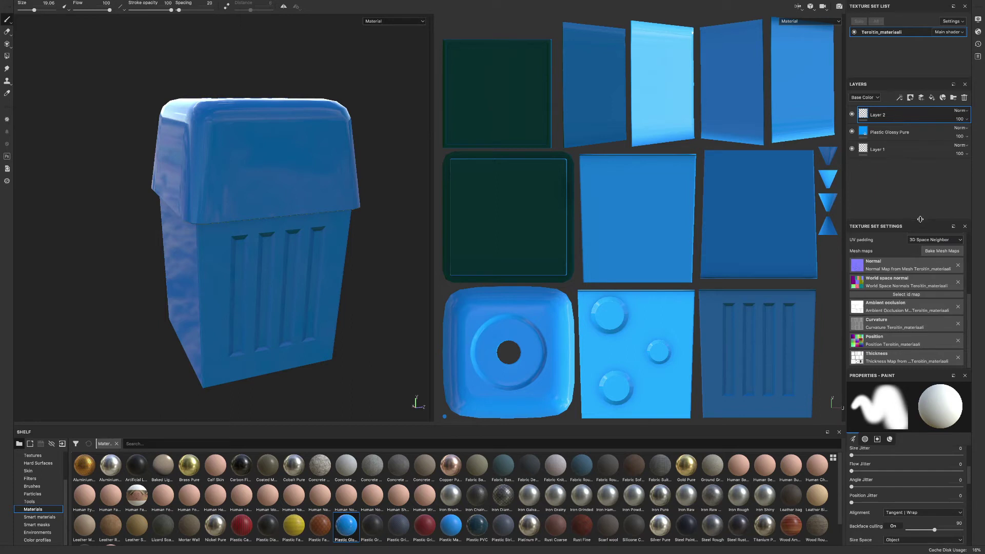
pyautogui.moveTo(922, 219); pyautogui.dragTo(917, 172)
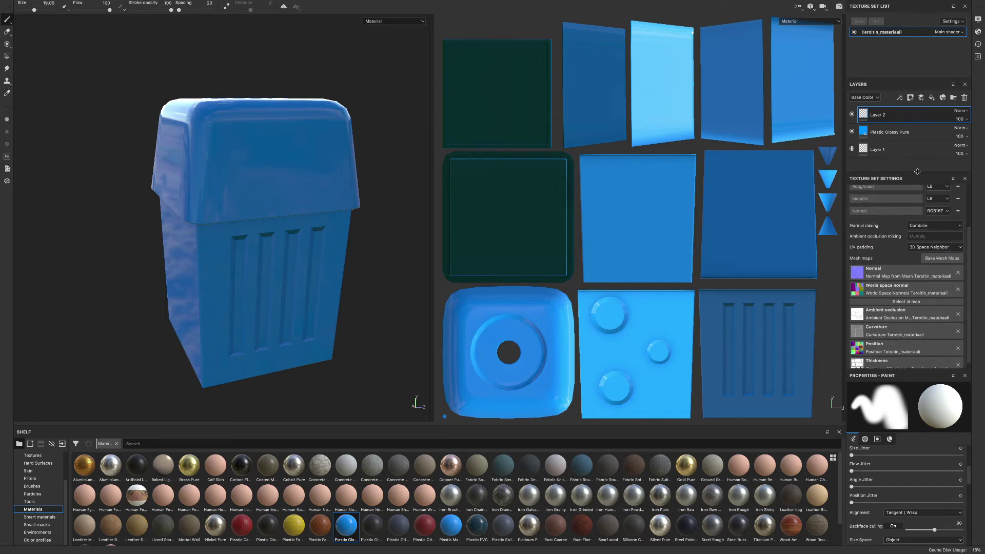
pyautogui.moveTo(914, 371); pyautogui.dragTo(914, 197)
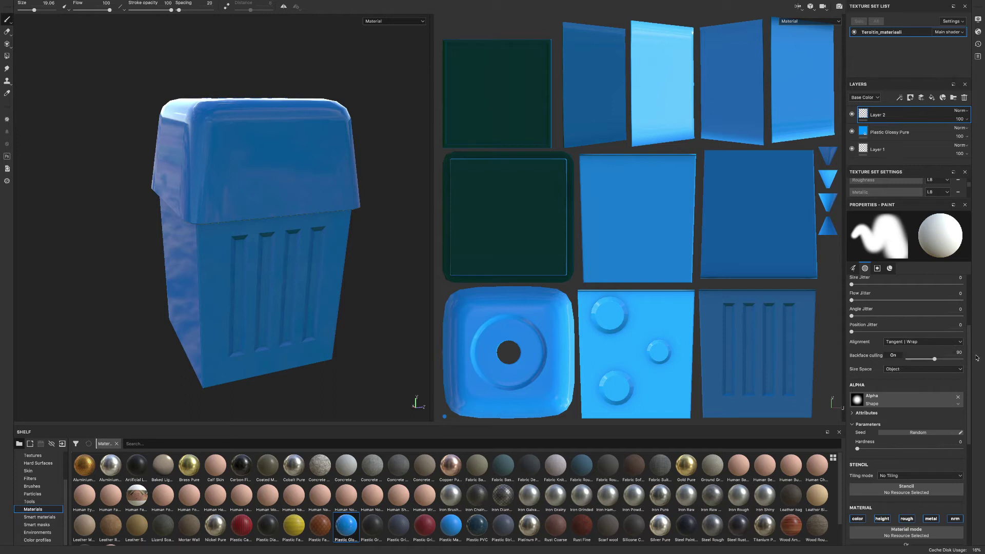
pyautogui.scroll(-3, 977, 361)
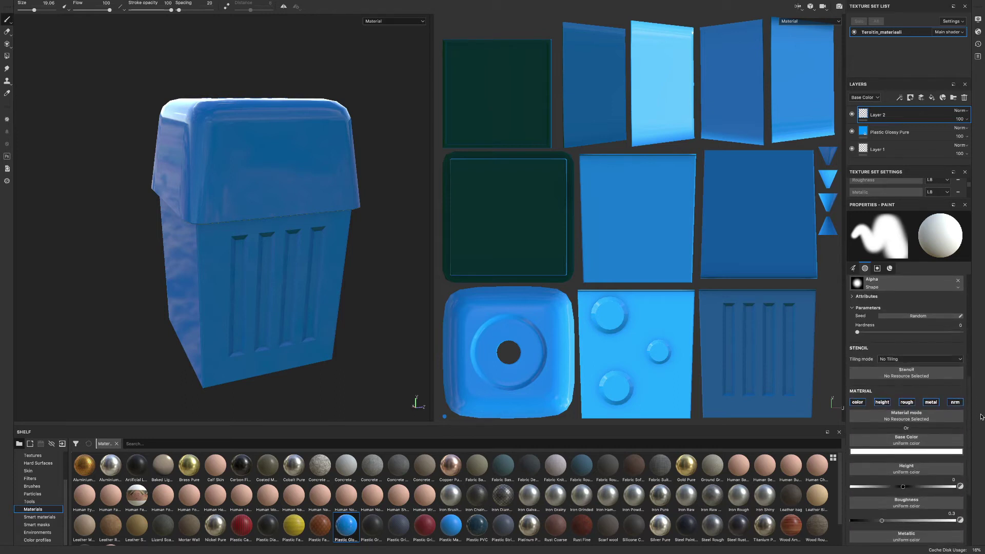
pyautogui.scroll(-1, 979, 390)
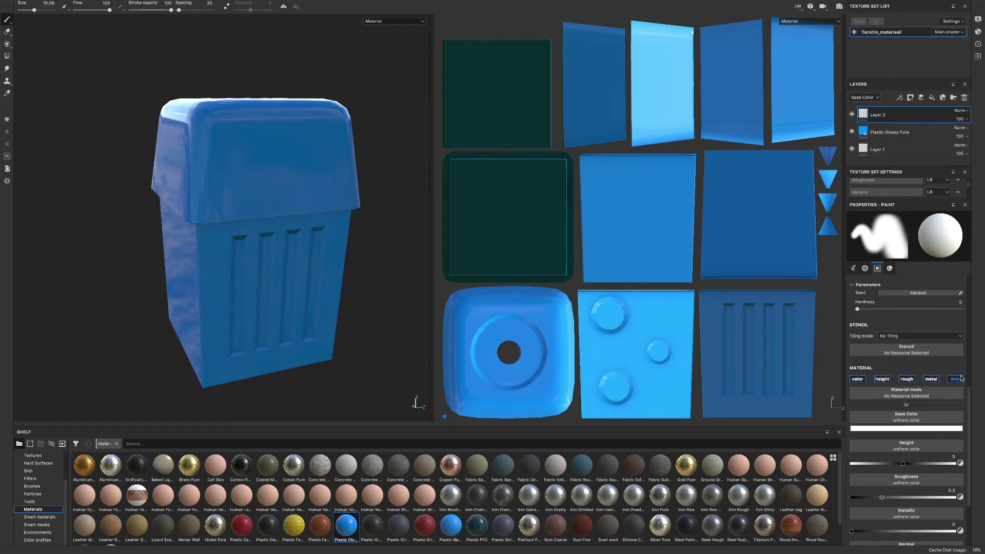
# Switch the brush's color, height, rough, metal and normal channels off and back on to see their effect on the material settings
pyautogui.click(882, 378)
pyautogui.click(858, 378)
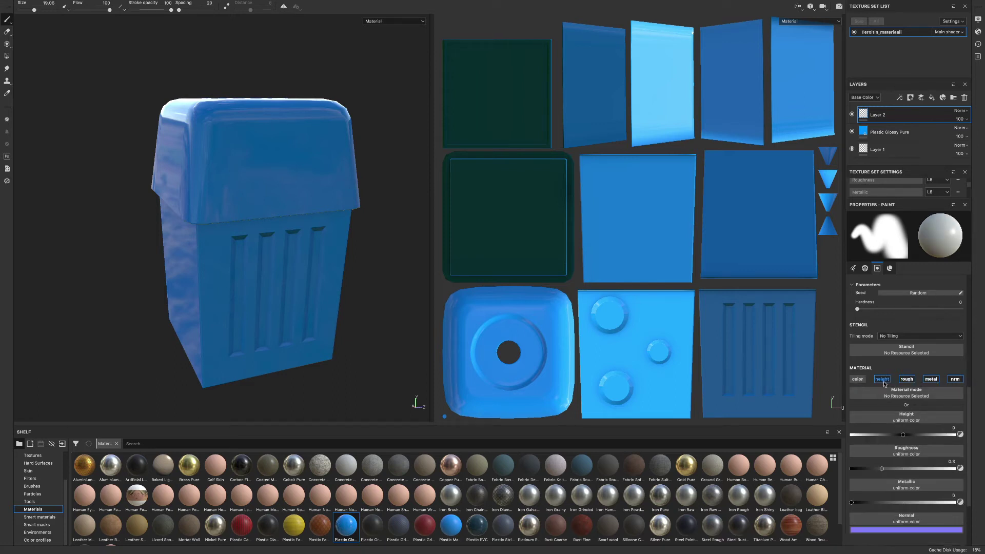
pyautogui.click(907, 379)
pyautogui.click(931, 379)
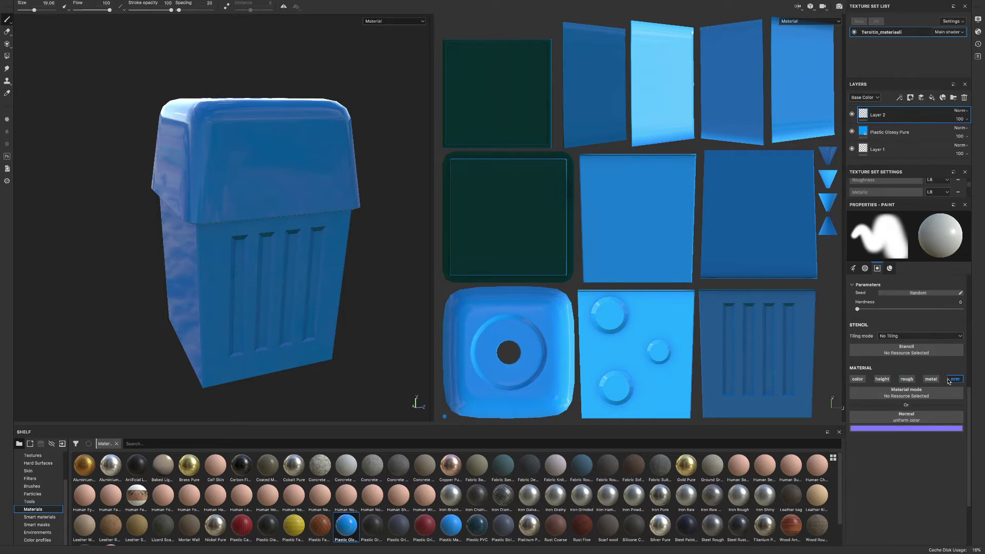
pyautogui.click(953, 381)
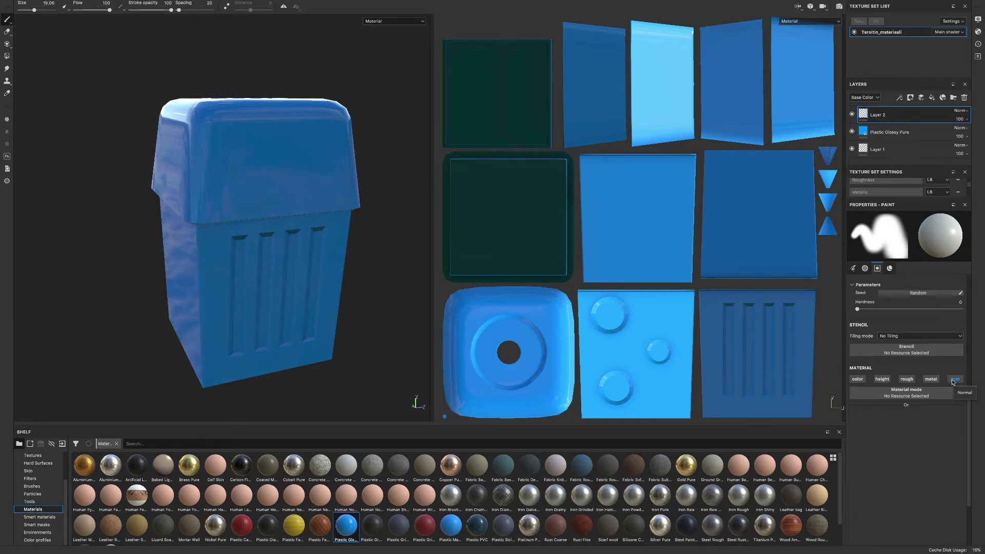
pyautogui.click(955, 379)
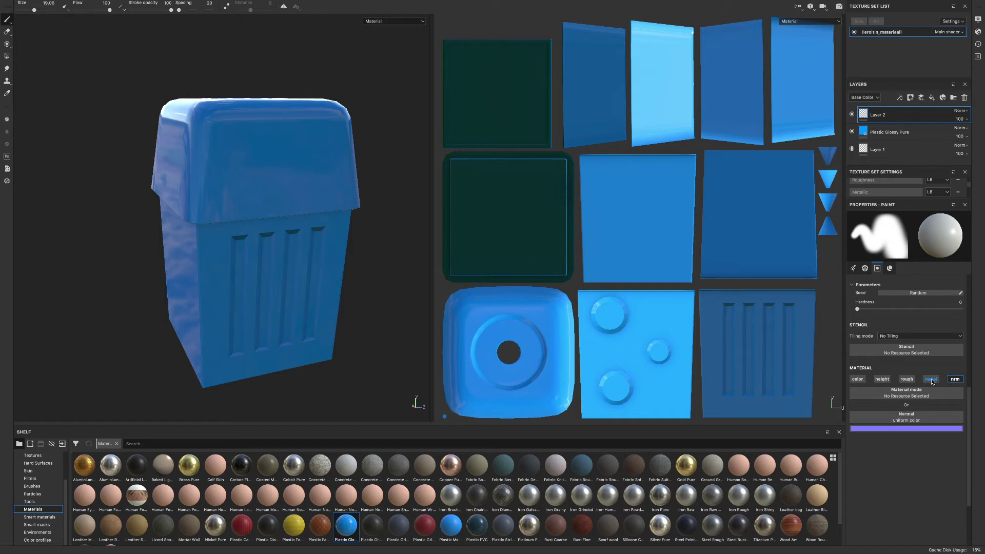
pyautogui.click(931, 379)
pyautogui.click(908, 380)
pyautogui.click(882, 379)
pyautogui.click(858, 379)
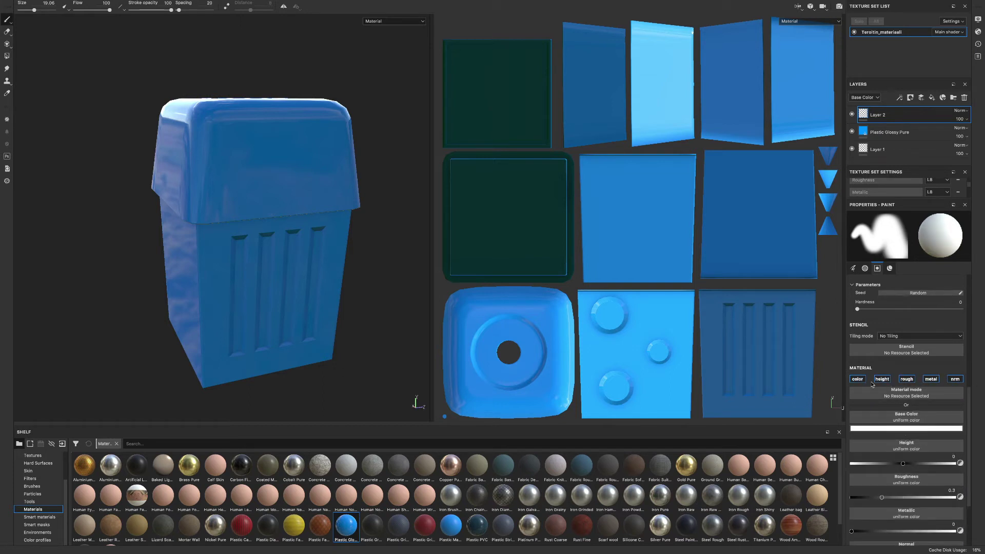
# Try a curved white stroke on the front of the sharpener's upper part and erase it
pyautogui.moveTo(311, 156)
pyautogui.mouseDown()
pyautogui.moveTo(255, 146)
pyautogui.moveTo(283, 174)
pyautogui.moveTo(259, 184)
pyautogui.moveTo(224, 161)
pyautogui.mouseUp()
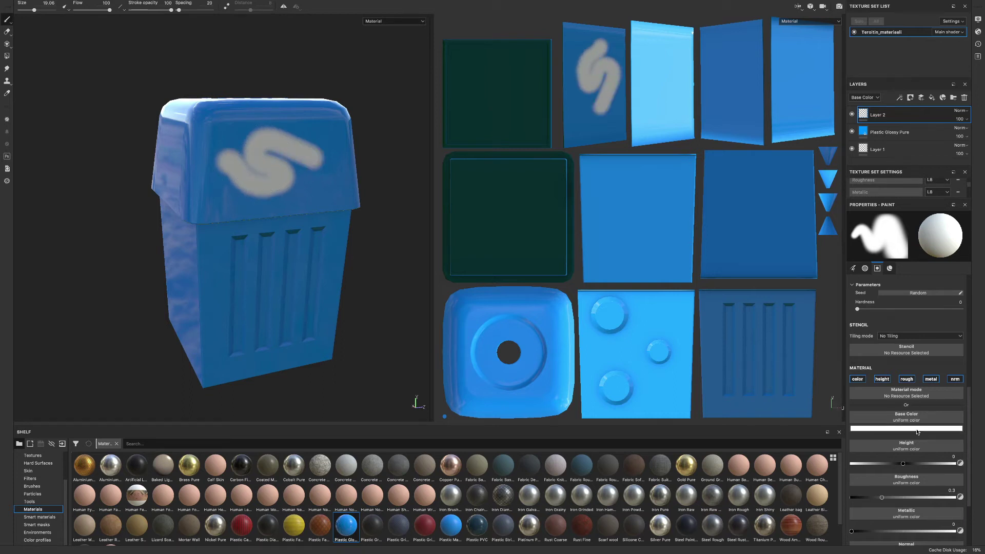
pyautogui.click(6, 31)
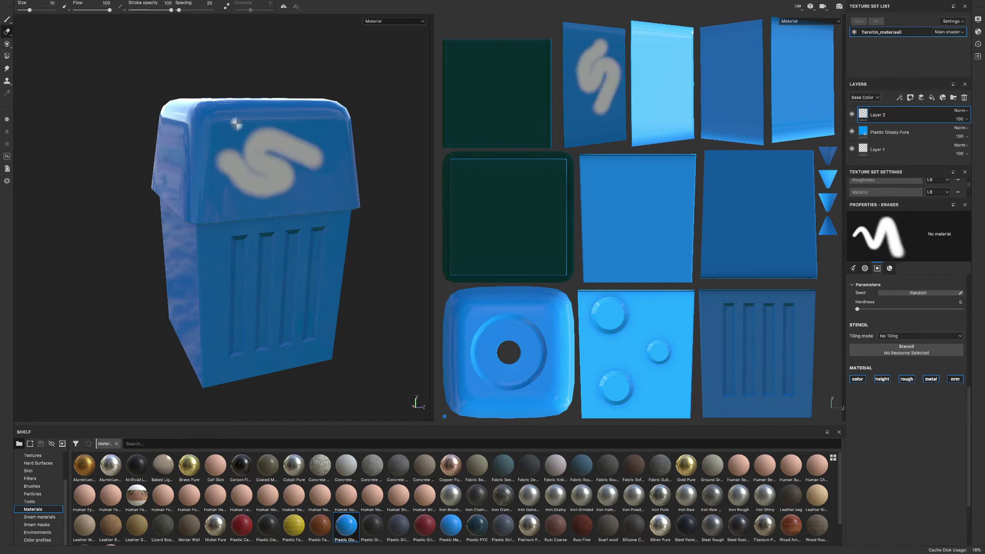
pyautogui.moveTo(290, 139)
pyautogui.mouseDown()
pyautogui.moveTo(214, 150)
pyautogui.moveTo(305, 132)
pyautogui.moveTo(311, 141)
pyautogui.moveTo(267, 159)
pyautogui.moveTo(330, 150)
pyautogui.moveTo(280, 149)
pyautogui.moveTo(317, 151)
pyautogui.moveTo(245, 126)
pyautogui.moveTo(316, 178)
pyautogui.moveTo(297, 190)
pyautogui.mouseUp()
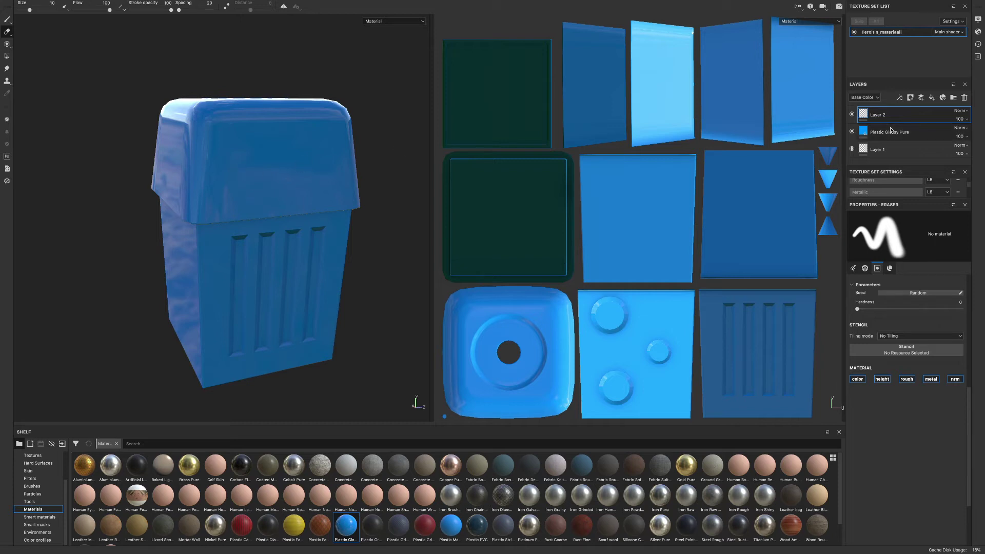
# Return to the Paint tool and limit it to the height channel by disabling color, rough, metal and normal
pyautogui.click(7, 19)
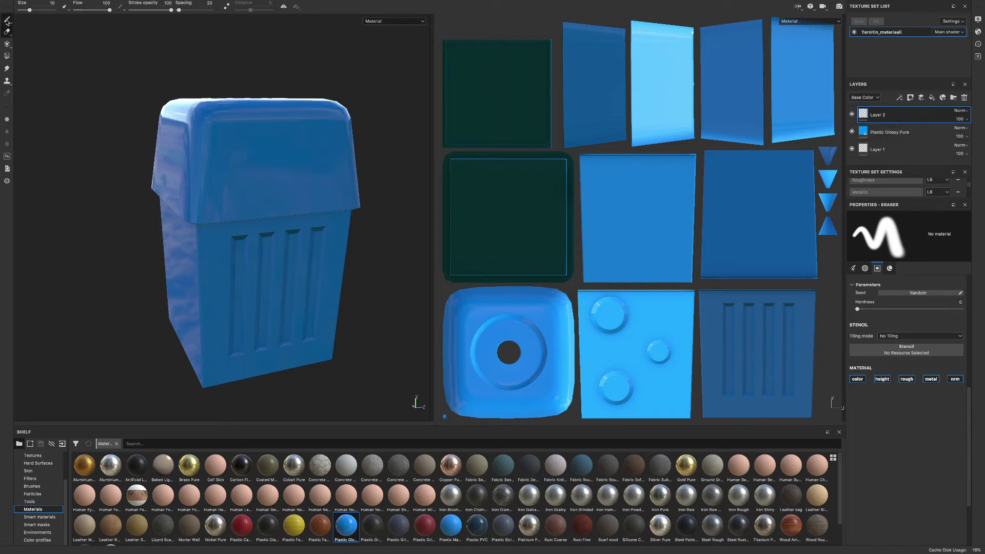
pyautogui.click(857, 378)
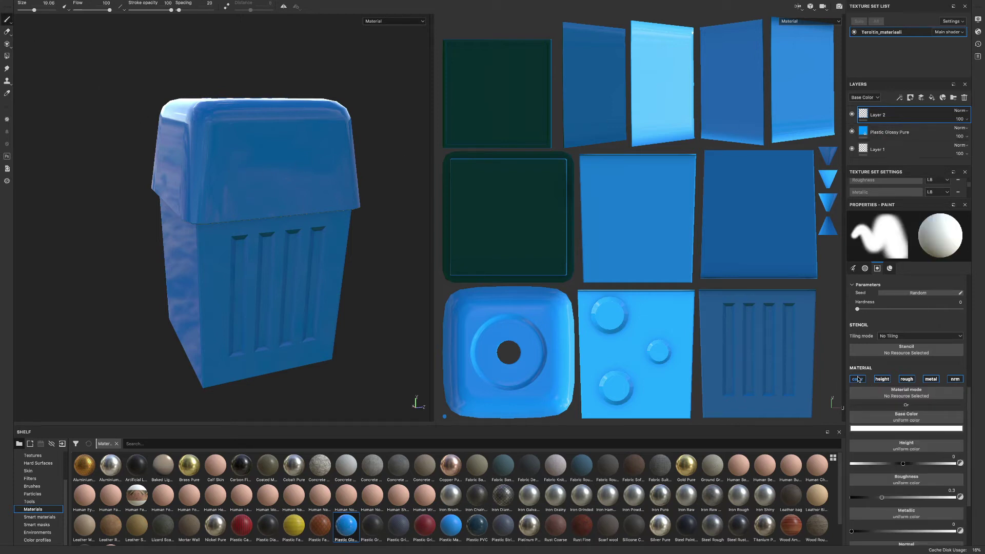
pyautogui.click(906, 379)
pyautogui.click(931, 379)
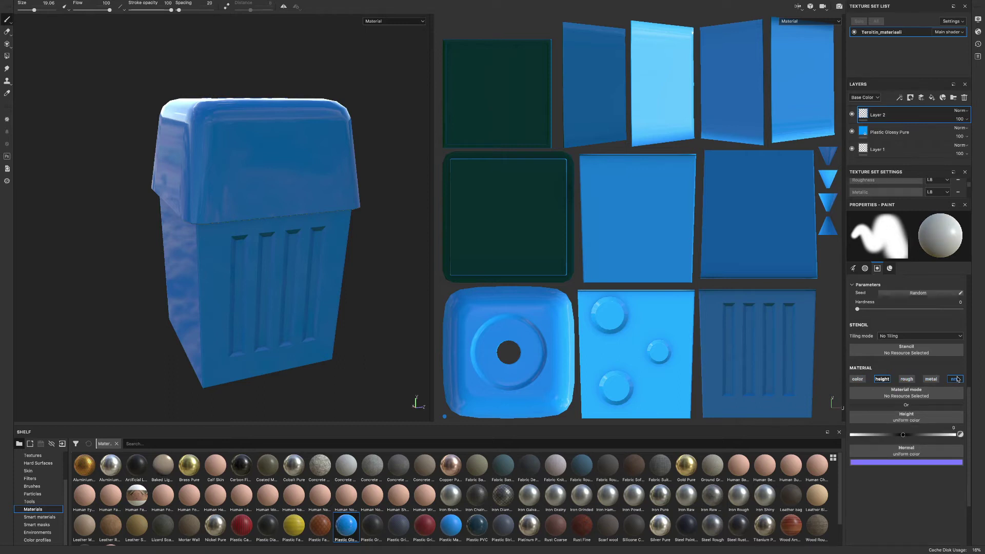
pyautogui.click(956, 380)
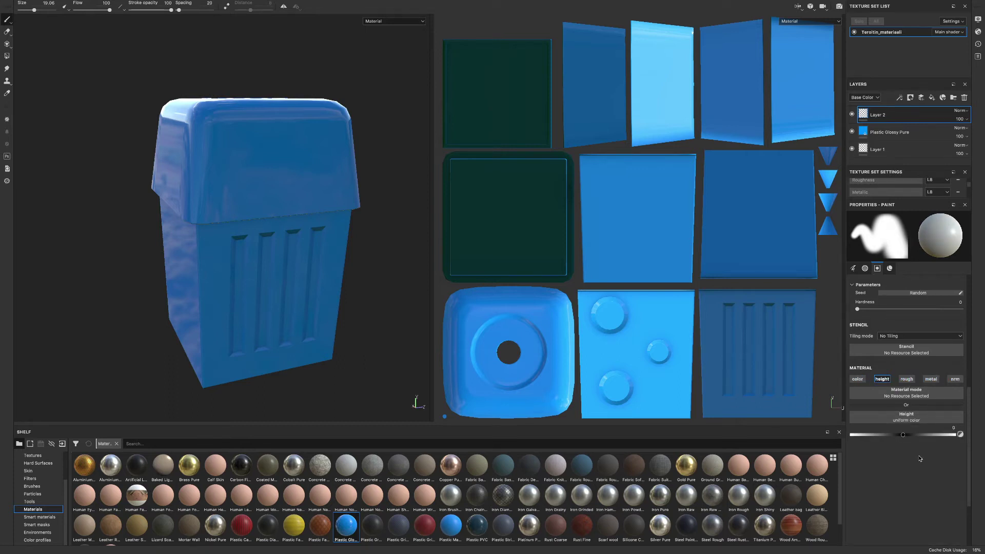
# Set the brush height to 0.8545 and paint a raised horizontal stroke on the front of the sharpener's upper part
pyautogui.moveTo(904, 435); pyautogui.dragTo(943, 435)
pyautogui.moveTo(331, 158); pyautogui.dragTo(229, 161)
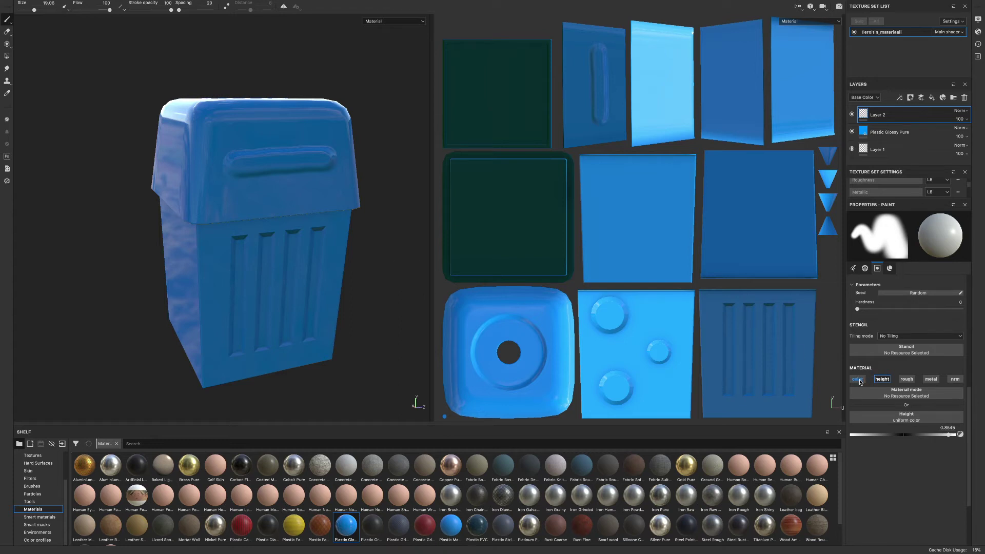
# Enable the color channel, set the height to -0.7673 and paint a recessed white stroke below the raised one
pyautogui.click(860, 381)
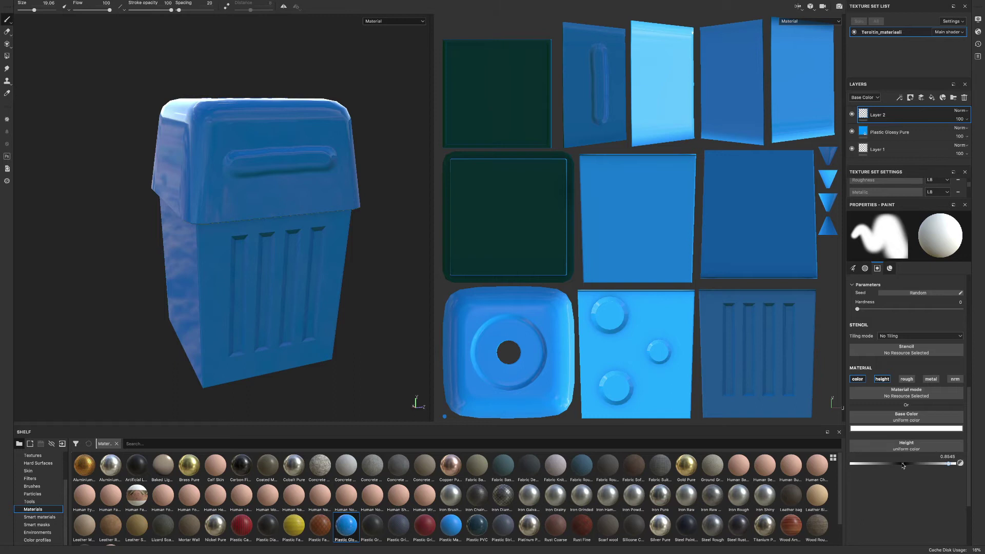
pyautogui.moveTo(894, 468); pyautogui.dragTo(862, 467)
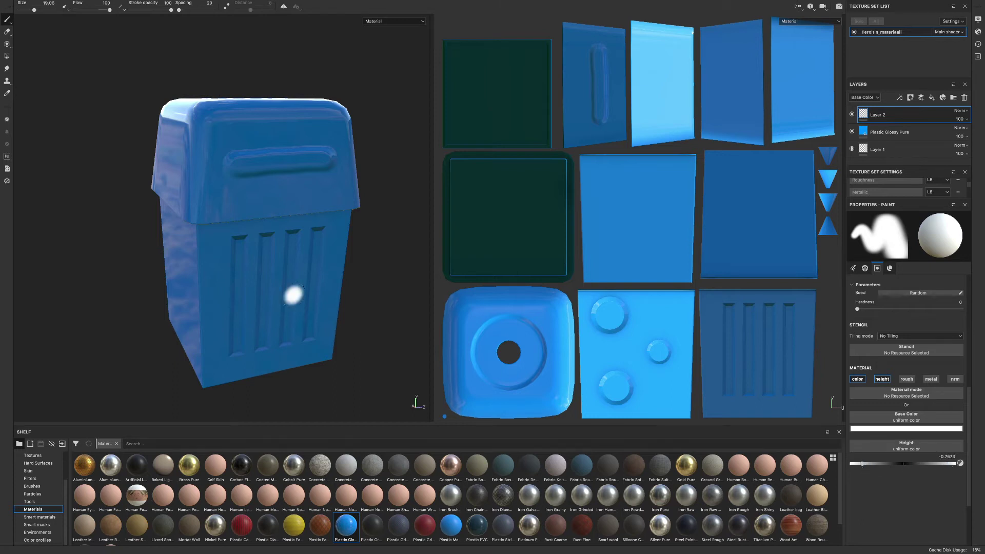
pyautogui.moveTo(327, 188)
pyautogui.mouseDown()
pyautogui.moveTo(236, 196)
pyautogui.moveTo(244, 196)
pyautogui.mouseUp()
pyautogui.keyDown('alt'); pyautogui.moveTo(391, 220); pyautogui.dragTo(421, 208); pyautogui.keyUp('alt')
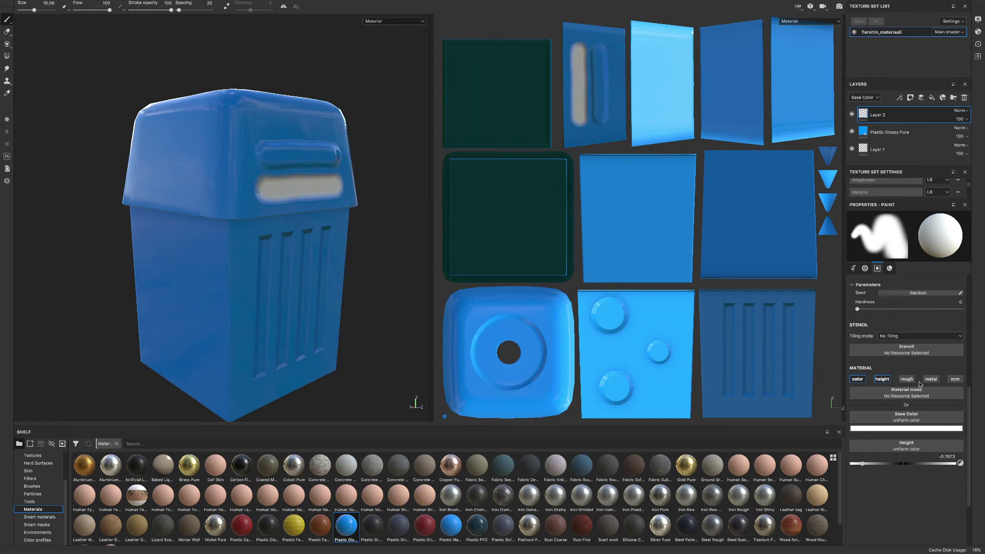
# Disable the color channel and paint a recessed height-only stroke above the raised one
pyautogui.click(858, 379)
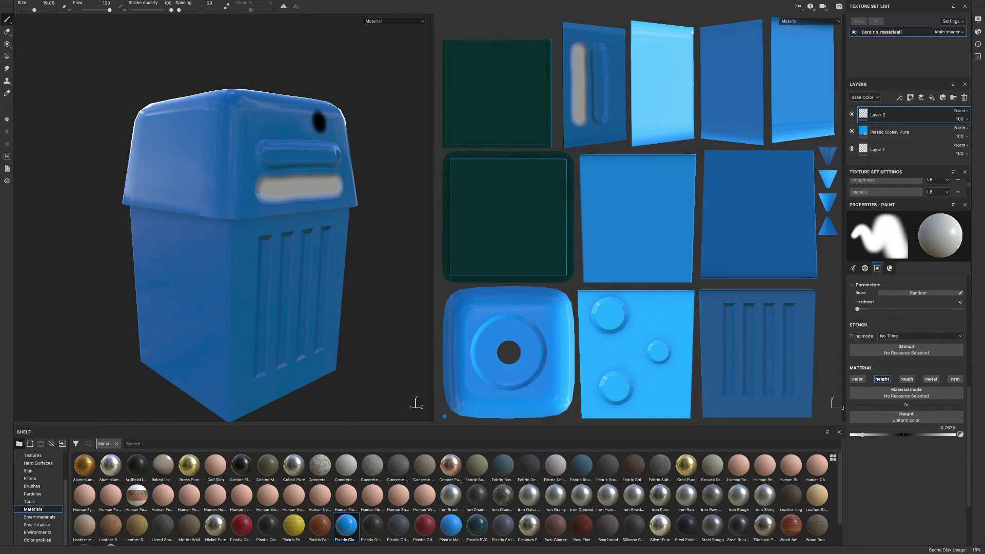
pyautogui.moveTo(326, 120); pyautogui.dragTo(259, 113)
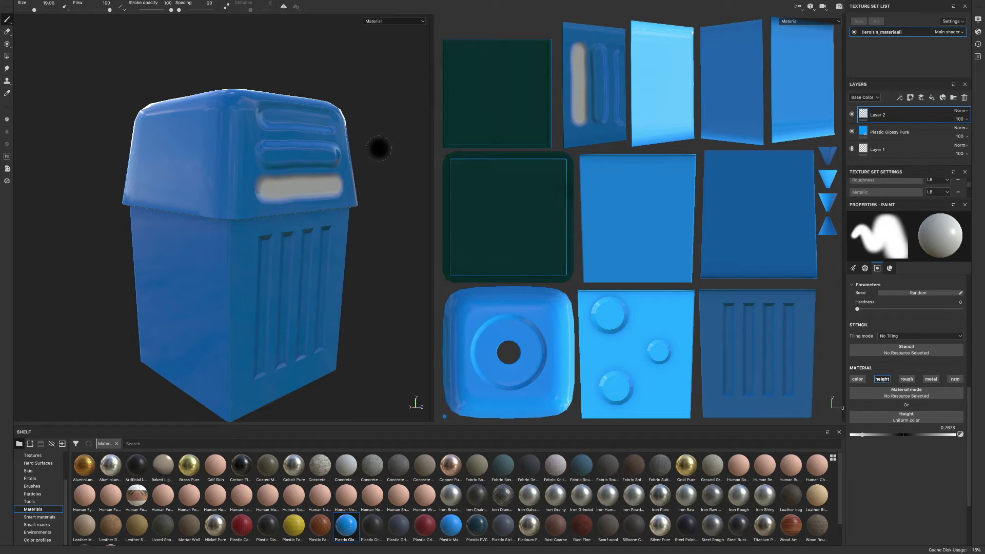
pyautogui.keyDown('alt'); pyautogui.moveTo(385, 144); pyautogui.dragTo(288, 158); pyautogui.keyUp('alt')
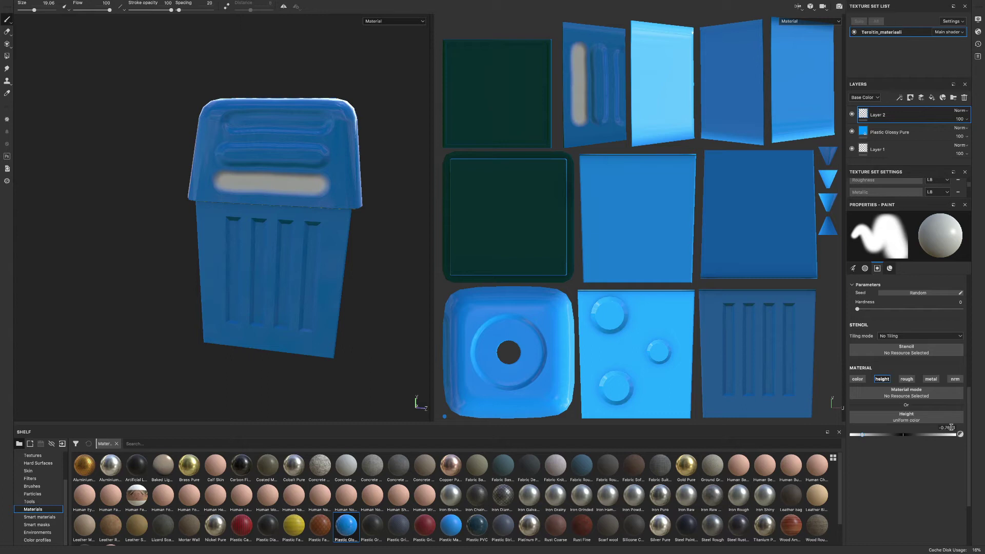
# Undo the test strokes on the sharpener's upper part and re-enable the brush's color, rough, metal and normal channels
pyautogui.rightClick(472, 417)
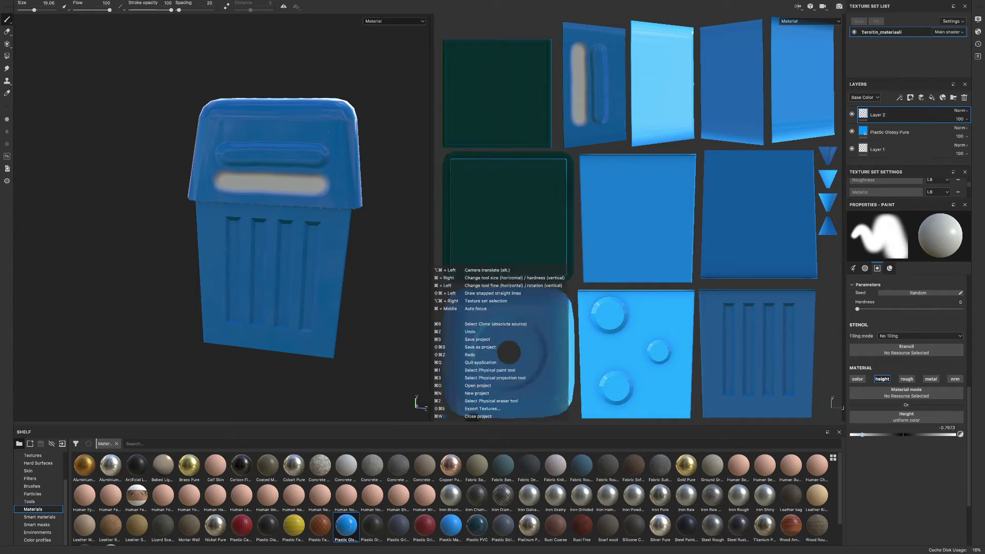
pyautogui.click(482, 287)
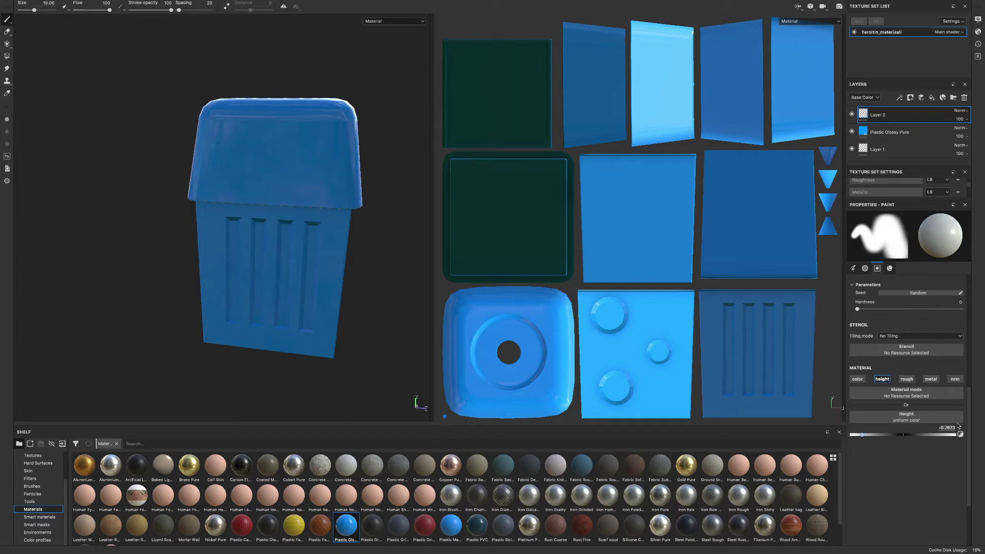
pyautogui.click(857, 379)
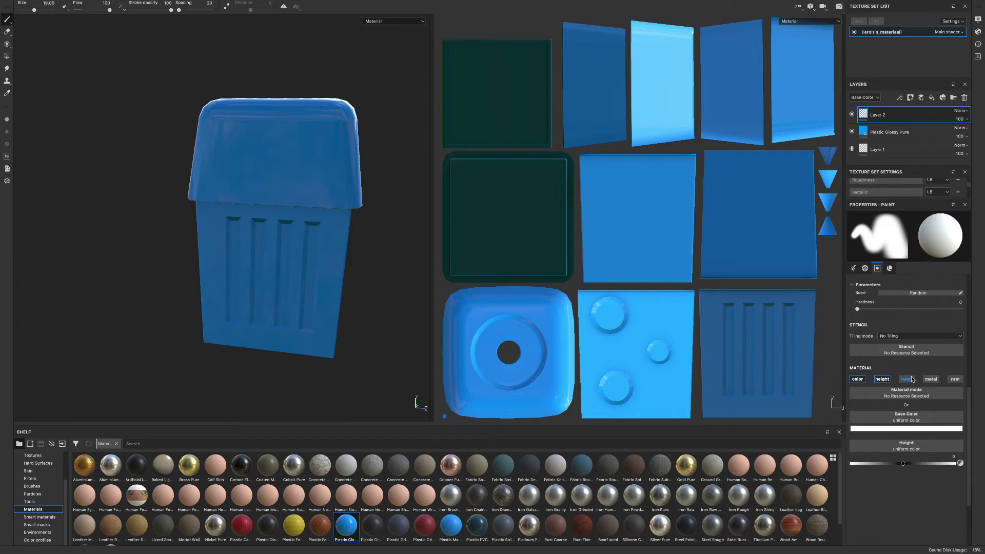
pyautogui.click(912, 379)
pyautogui.click(939, 381)
pyautogui.click(954, 380)
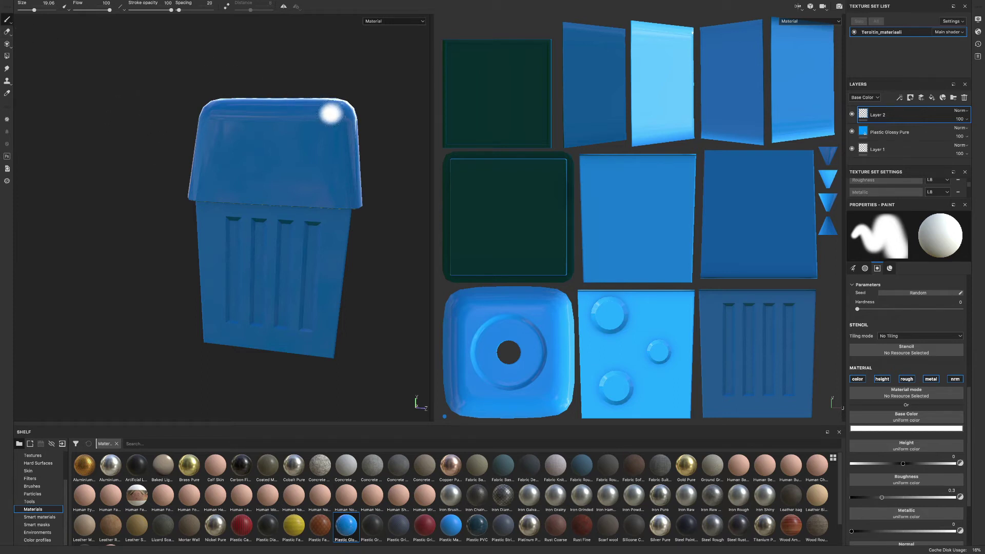
# Add a fill layer on top of the stack and set its base color to a muted red
pyautogui.keyDown('alt'); pyautogui.moveTo(328, 90); pyautogui.dragTo(354, 203); pyautogui.keyUp('alt')
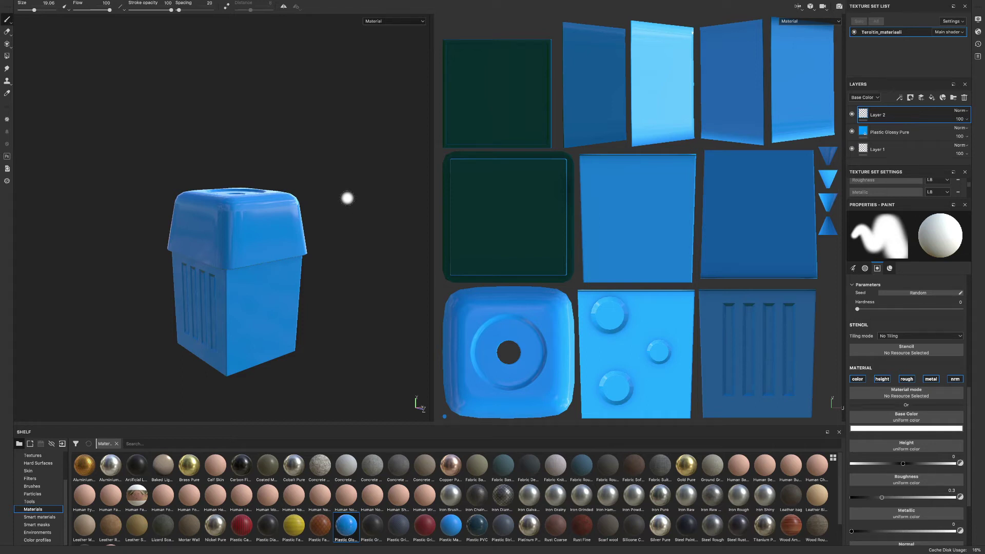
pyautogui.click(932, 98)
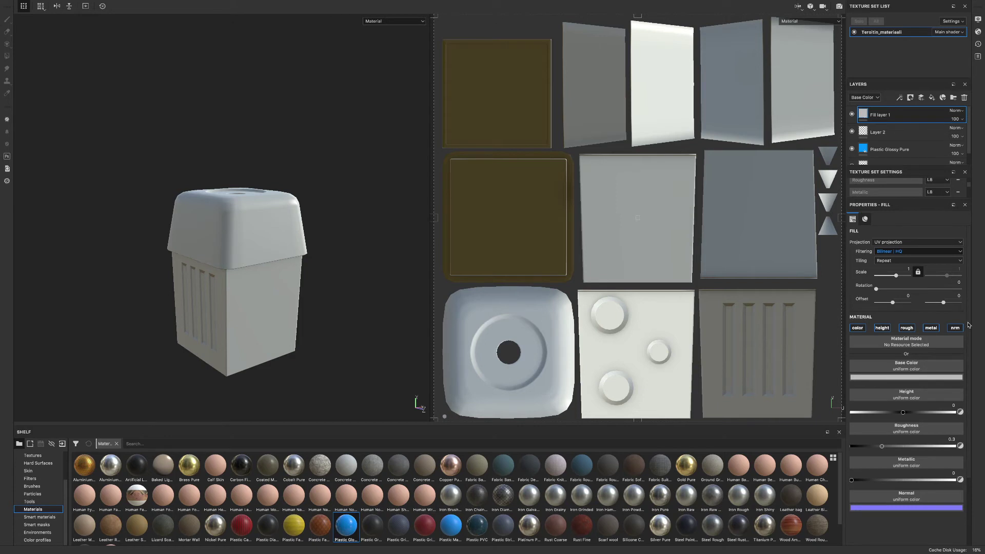
pyautogui.click(911, 378)
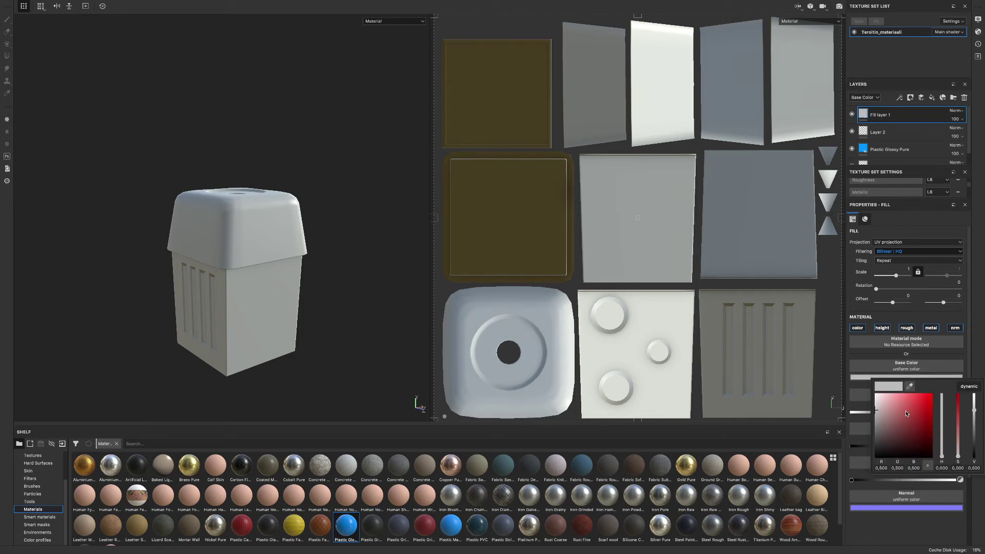
pyautogui.click(907, 412)
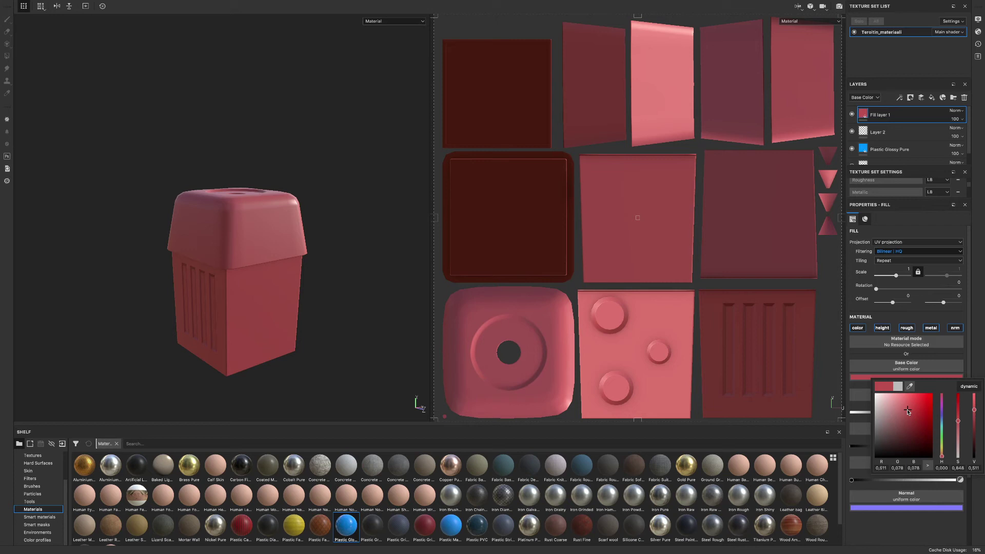
pyautogui.click(333, 290)
# Add a black mask to the red fill layer
pyautogui.keyDown('alt'); pyautogui.moveTo(336, 287); pyautogui.dragTo(340, 244); pyautogui.keyUp('alt')
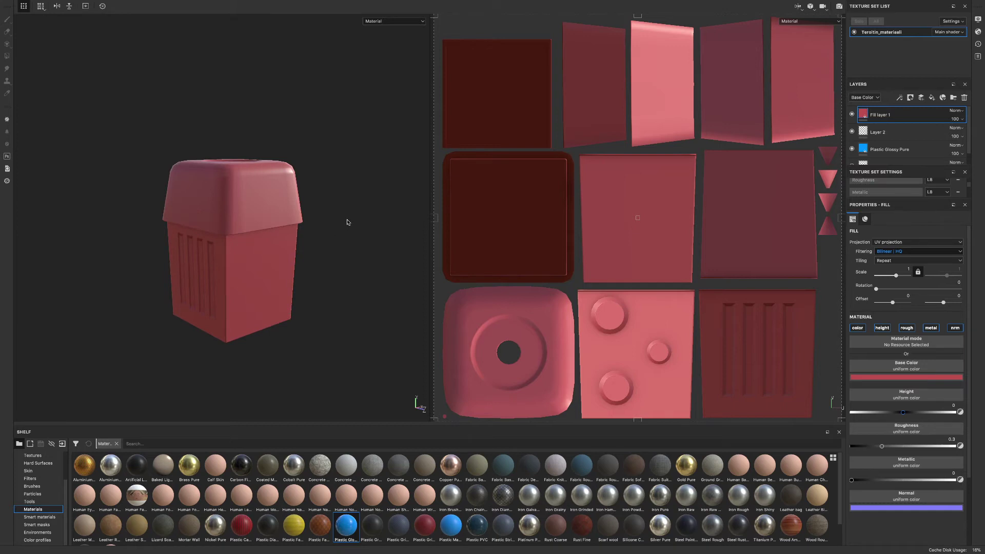
pyautogui.click(910, 98)
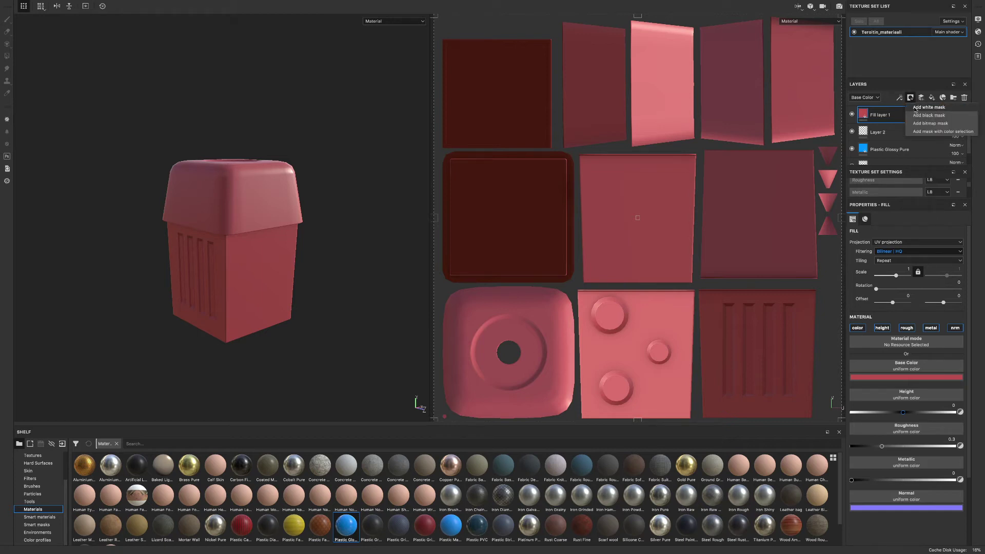
pyautogui.click(929, 115)
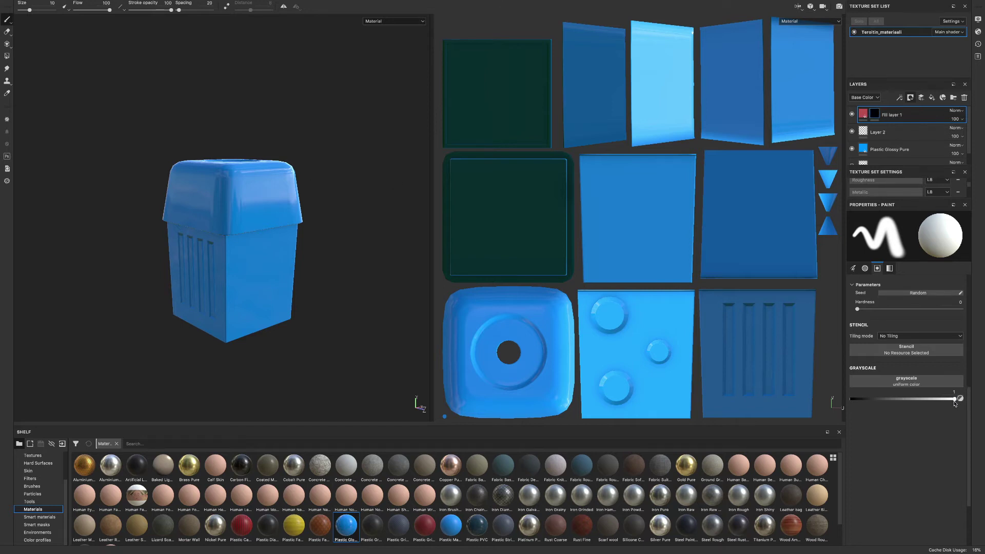
# Paint an S-shaped test stroke in the mask on the side of the upper part and undo it
pyautogui.moveTo(281, 200)
pyautogui.mouseDown()
pyautogui.moveTo(272, 185)
pyautogui.moveTo(259, 203)
pyautogui.moveTo(245, 194)
pyautogui.moveTo(275, 178)
pyautogui.mouseUp()
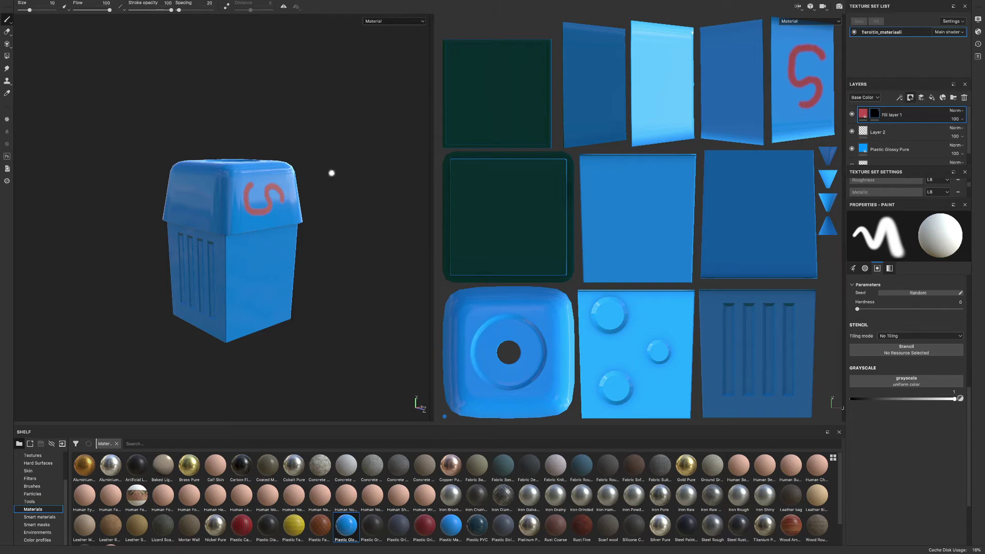
pyautogui.hotkey('ctrl', 'z')
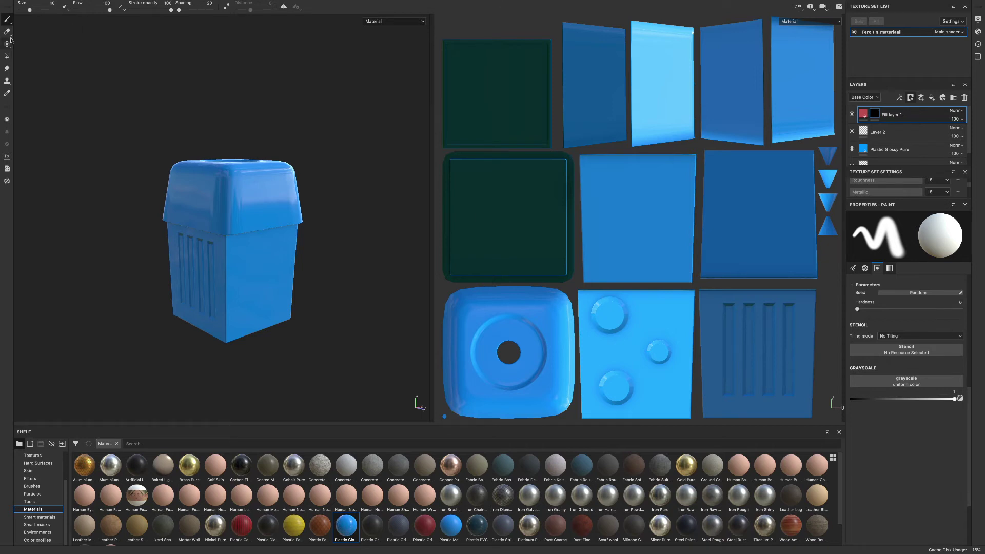
# Reveal the red fill on the sharpener's whole upper part using Polygon Fill in mesh mode, and return to the Paint tool
pyautogui.click(7, 55)
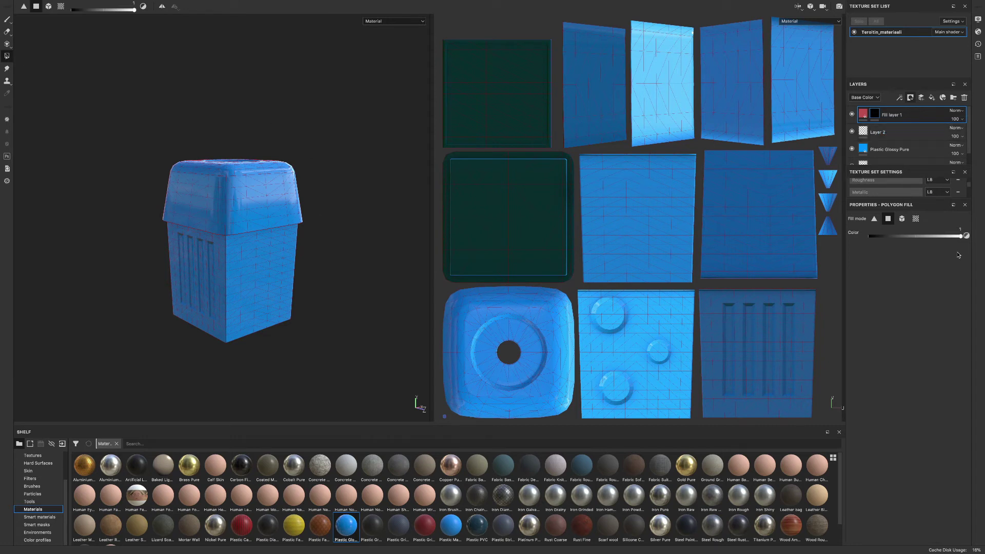
pyautogui.click(902, 220)
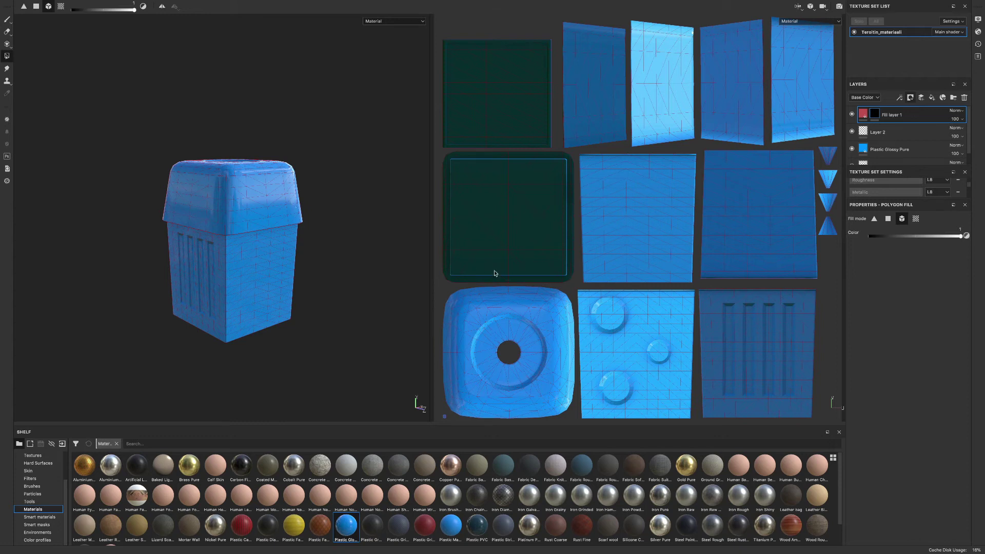
pyautogui.click(234, 189)
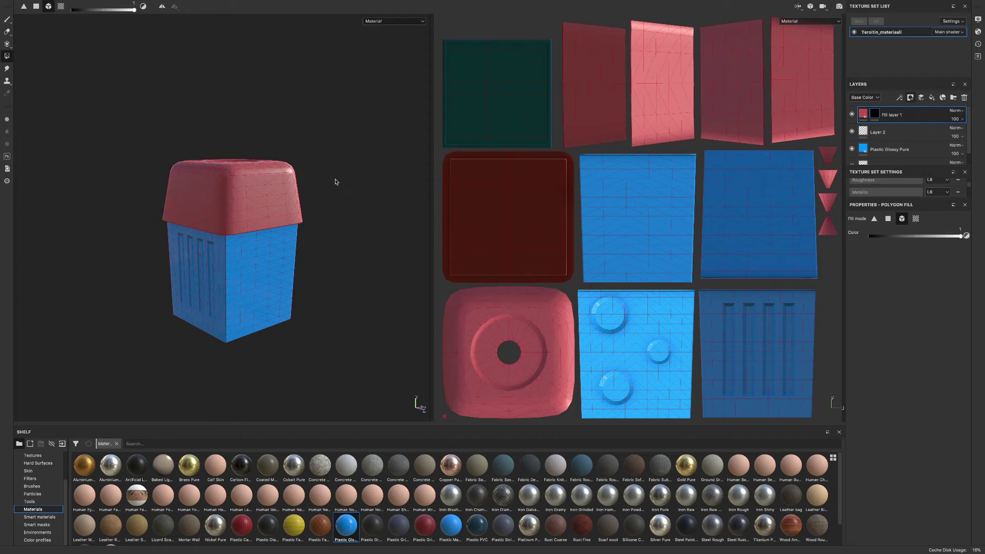
pyautogui.keyDown('alt'); pyautogui.moveTo(325, 171); pyautogui.dragTo(2, 4); pyautogui.keyUp('alt')
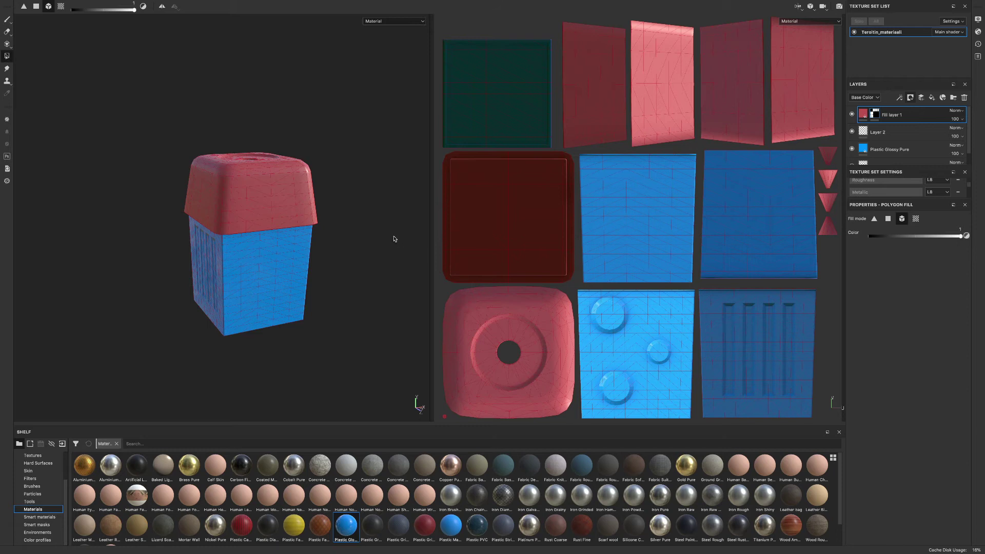
pyautogui.click(7, 19)
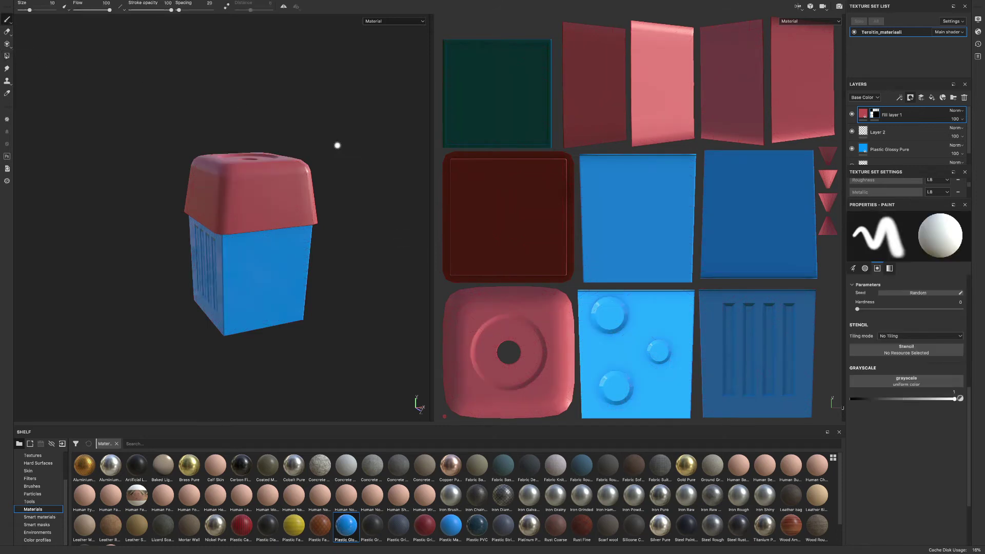
# Select the fill layer's content instead of its mask and apply the Concrete Bare material to it
pyautogui.keyDown('alt'); pyautogui.moveTo(332, 123); pyautogui.dragTo(333, 150, button='middle'); pyautogui.keyUp('alt')
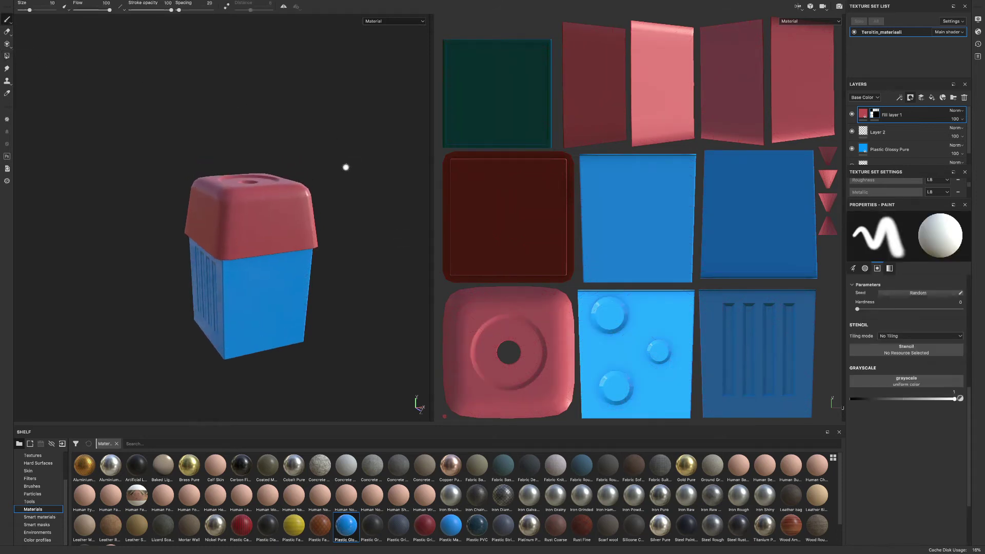
pyautogui.keyDown('alt'); pyautogui.moveTo(284, 126); pyautogui.dragTo(245, 180); pyautogui.keyUp('alt')
pyautogui.scroll(3, 337, 163)
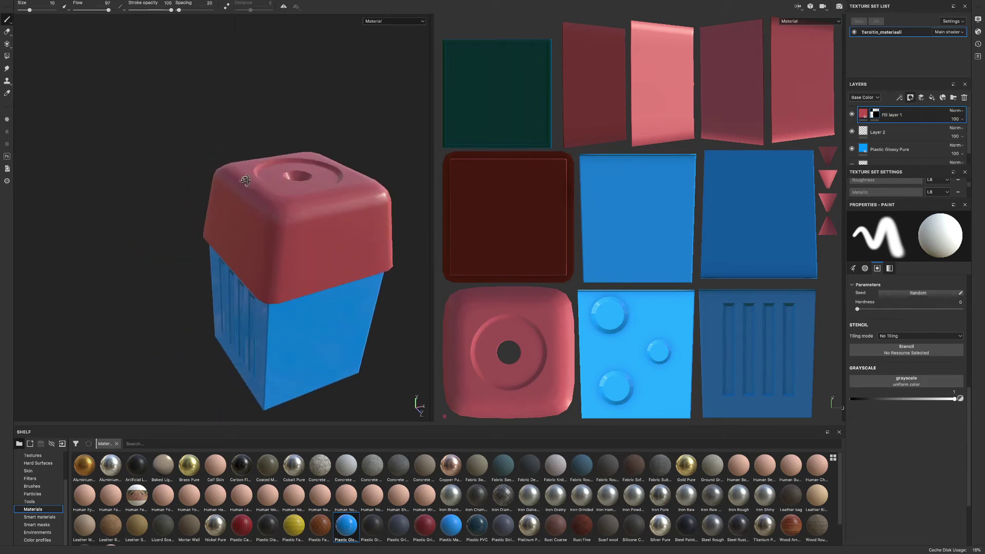
pyautogui.moveTo(352, 147)
pyautogui.keyDown('alt'); pyautogui.mouseDown()
pyautogui.moveTo(306, 138)
pyautogui.moveTo(341, 149)
pyautogui.moveTo(332, 139)
pyautogui.moveTo(356, 140)
pyautogui.moveTo(367, 129)
pyautogui.moveTo(374, 137)
pyautogui.mouseUp(); pyautogui.keyUp('alt')
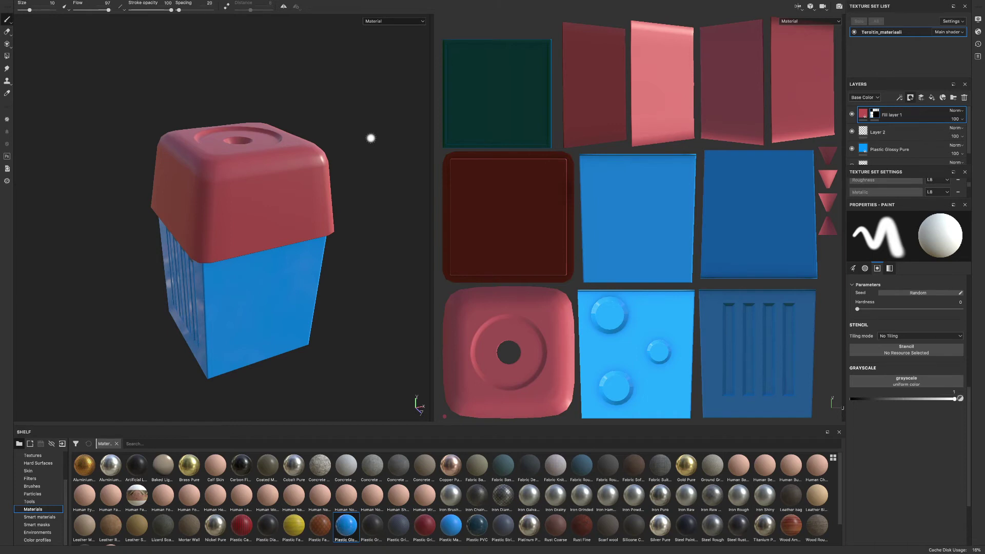
pyautogui.click(864, 116)
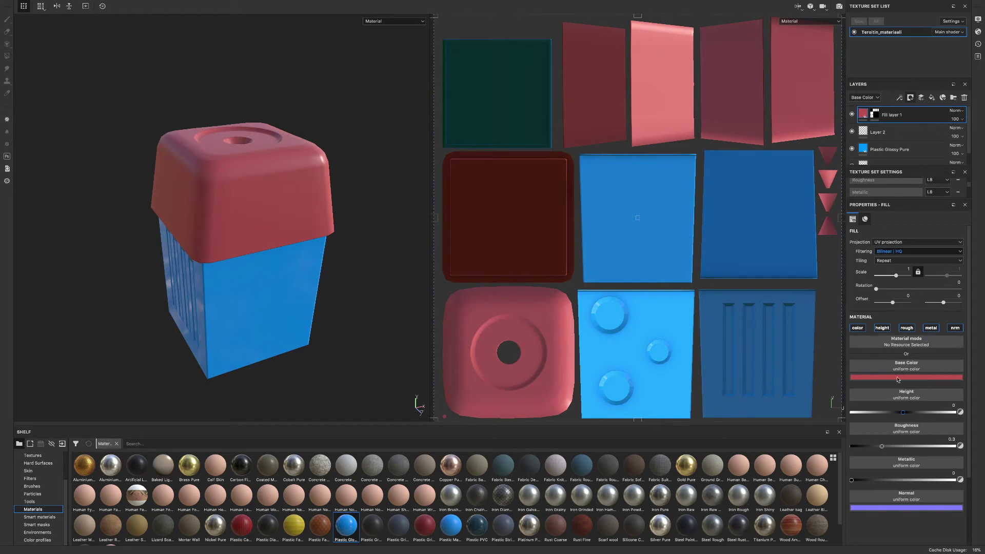
pyautogui.click(318, 470)
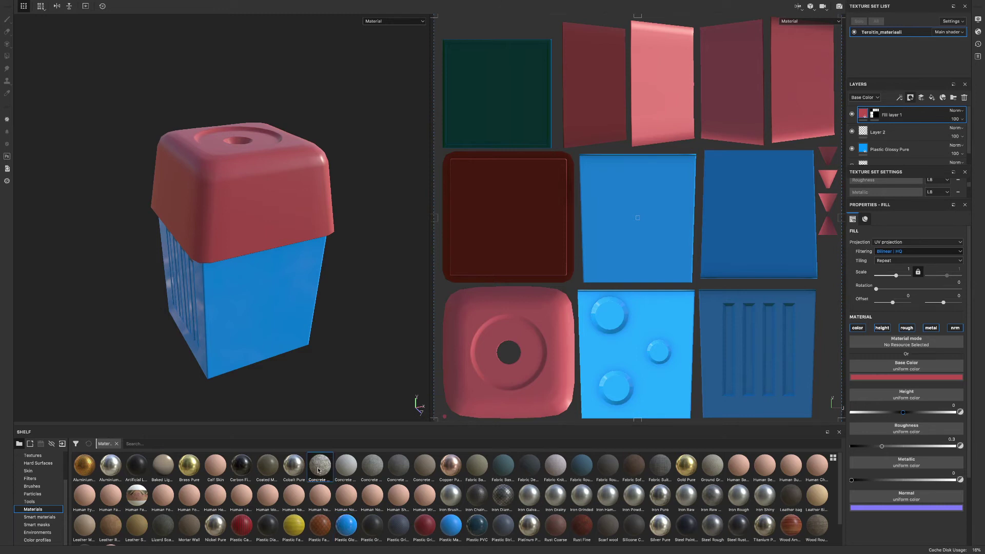
pyautogui.moveTo(318, 470); pyautogui.dragTo(897, 343)
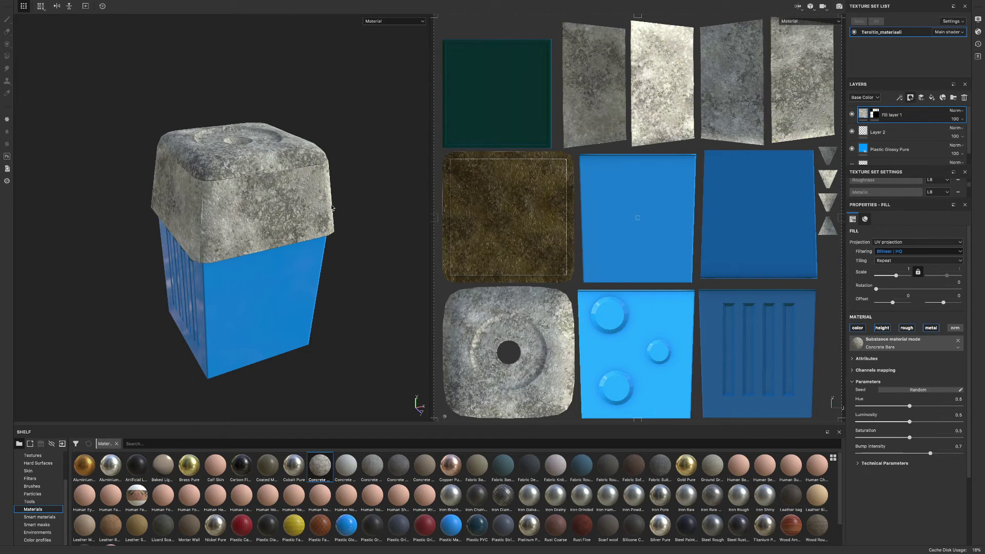
# Try Tri-planar projection on the concrete fill layer and examine the texture across the upper part's edges
pyautogui.scroll(5, 331, 170)
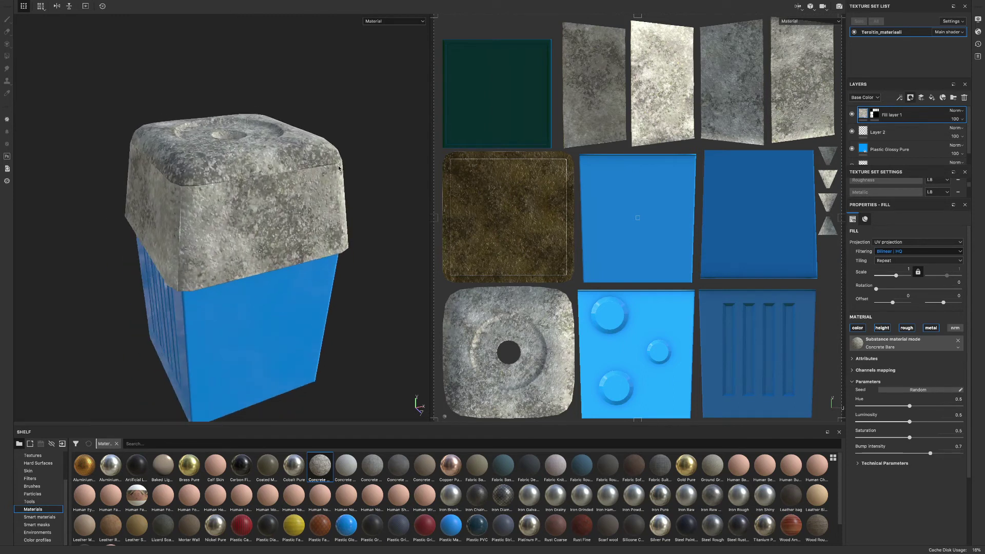
pyautogui.scroll(2, 340, 168)
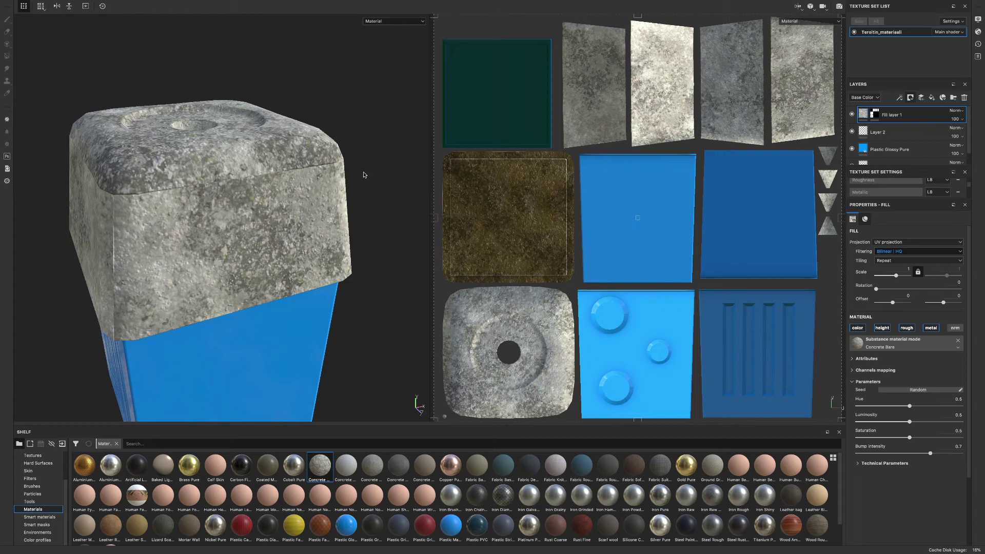
pyautogui.moveTo(359, 171)
pyautogui.keyDown('alt'); pyautogui.mouseDown()
pyautogui.moveTo(346, 149)
pyautogui.moveTo(379, 157)
pyautogui.moveTo(353, 166)
pyautogui.moveTo(379, 171)
pyautogui.mouseUp(); pyautogui.keyUp('alt')
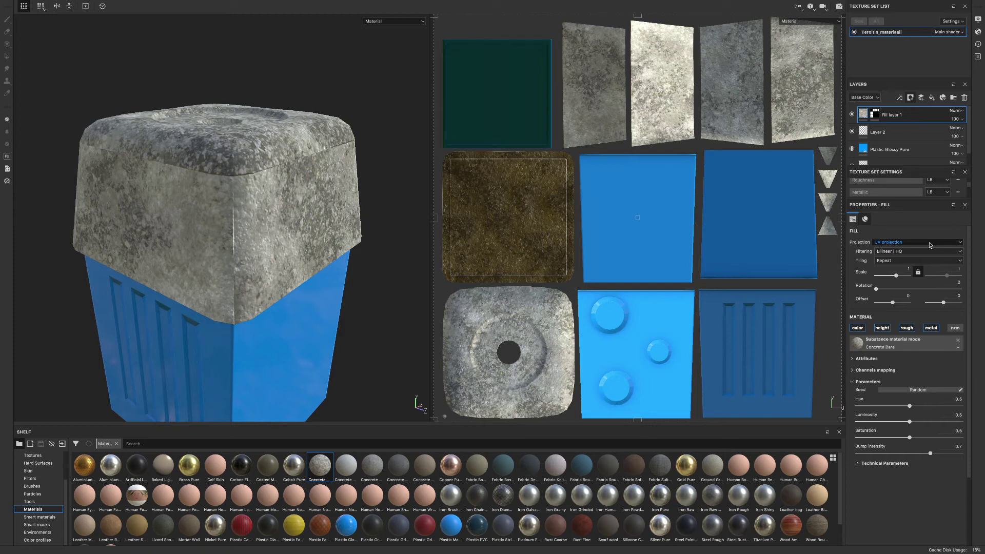
pyautogui.click(930, 244)
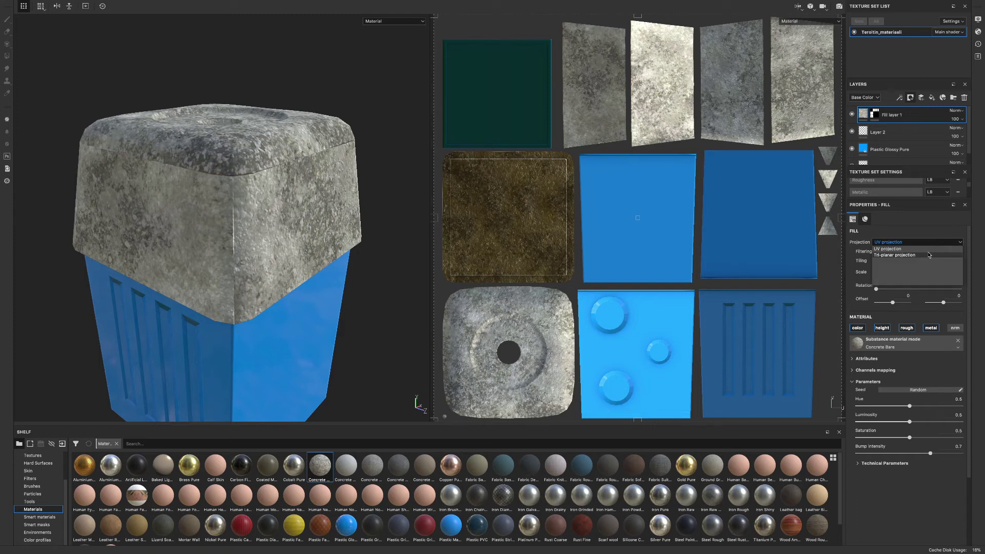
pyautogui.click(928, 254)
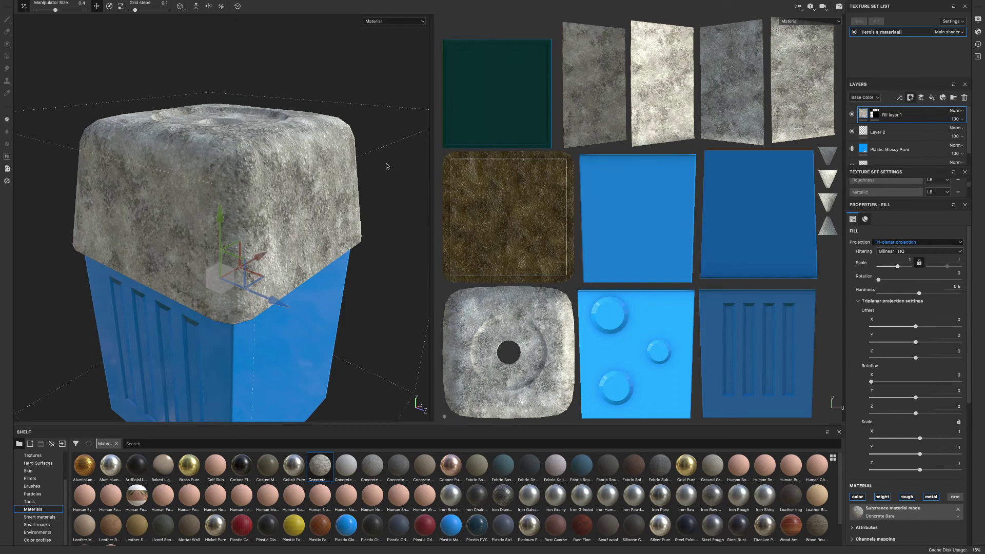
pyautogui.keyDown('alt'); pyautogui.moveTo(367, 124); pyautogui.dragTo(288, 157); pyautogui.keyUp('alt')
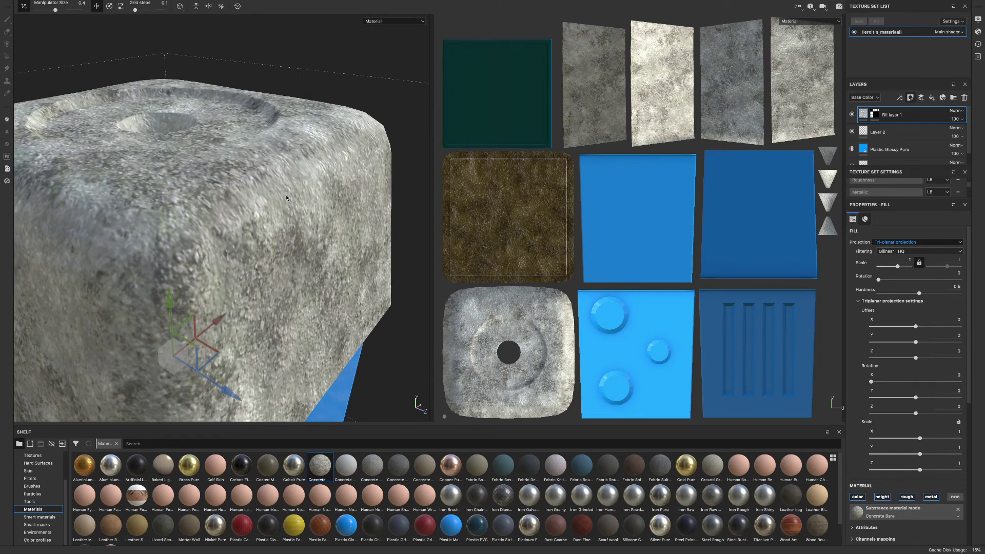
pyautogui.scroll(-3, 302, 199)
pyautogui.keyDown('alt'); pyautogui.moveTo(301, 199); pyautogui.dragTo(336, 185, button='middle'); pyautogui.keyUp('alt')
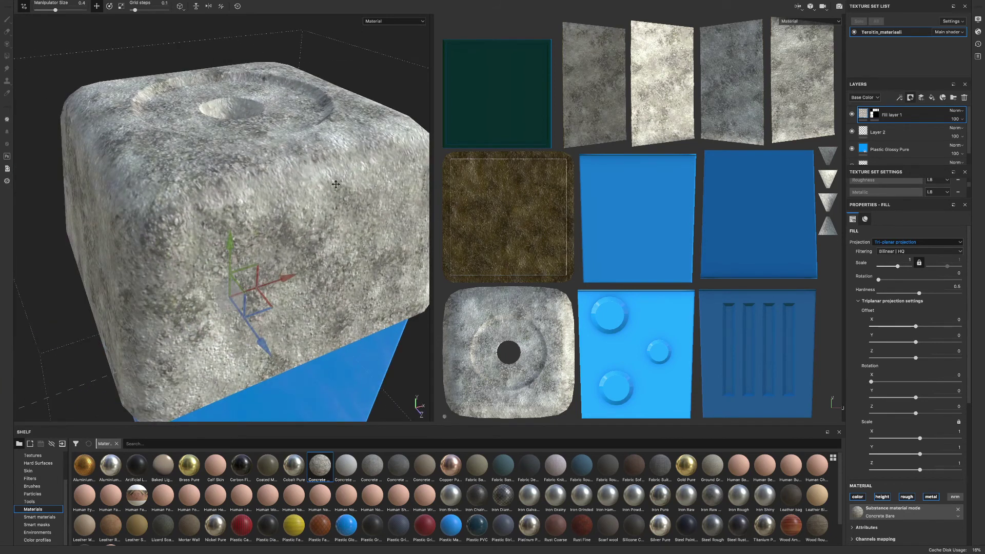
pyautogui.keyDown('alt'); pyautogui.moveTo(335, 185); pyautogui.dragTo(280, 229); pyautogui.keyUp('alt')
pyautogui.keyDown('alt'); pyautogui.moveTo(280, 228); pyautogui.dragTo(267, 244, button='right'); pyautogui.keyUp('alt')
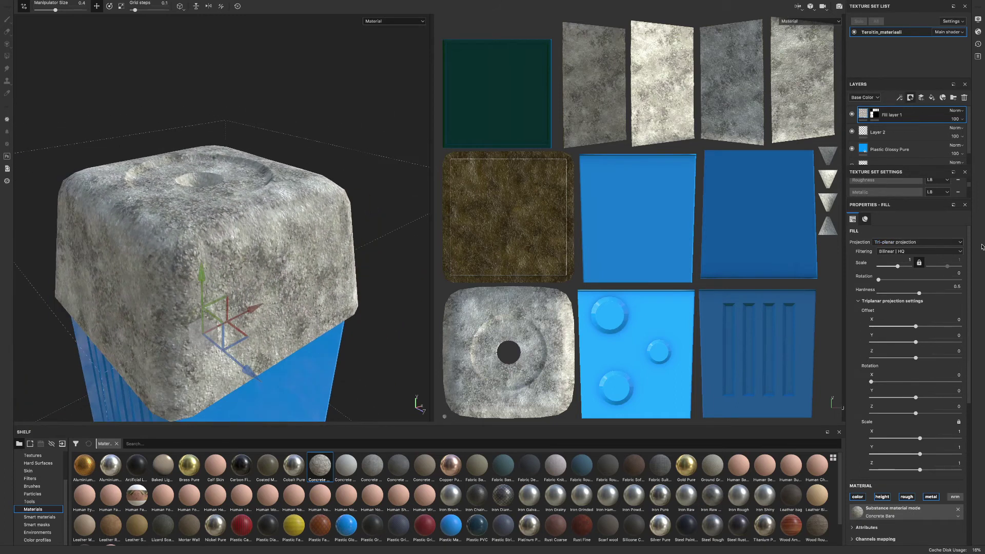
# Set the concrete fill layer's projection back to UV projection and examine the seams on the upper part
pyautogui.click(931, 243)
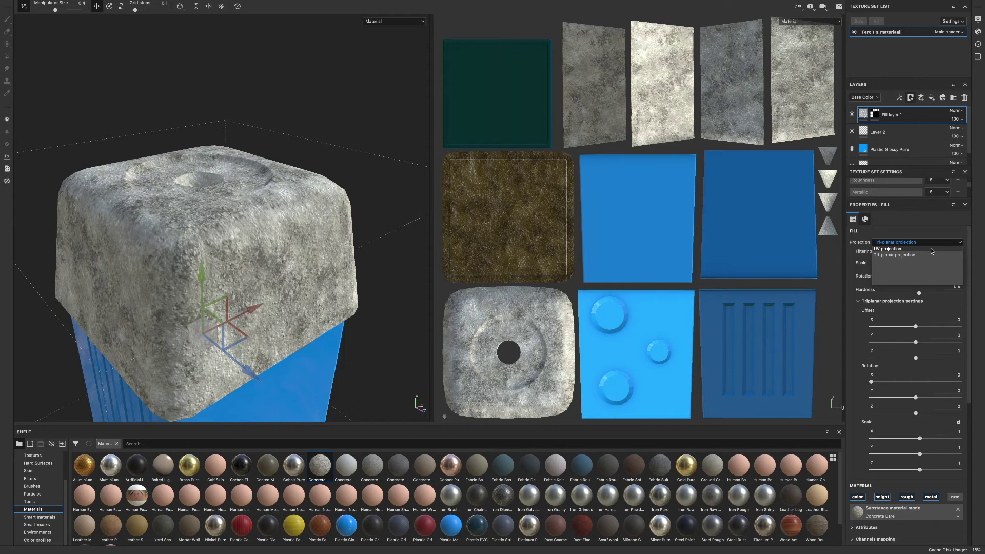
pyautogui.click(933, 250)
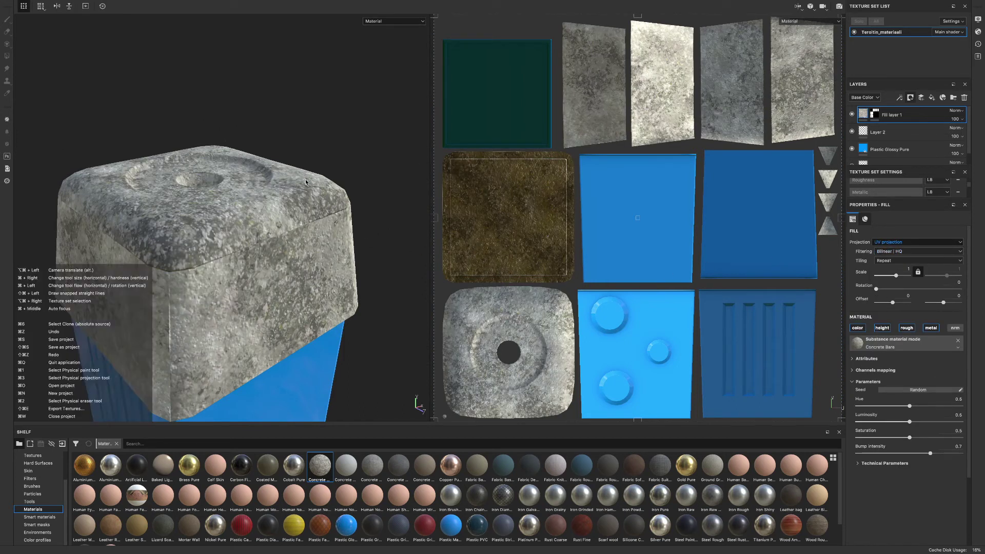
pyautogui.keyDown('alt'); pyautogui.moveTo(303, 182); pyautogui.dragTo(390, 169); pyautogui.keyUp('alt')
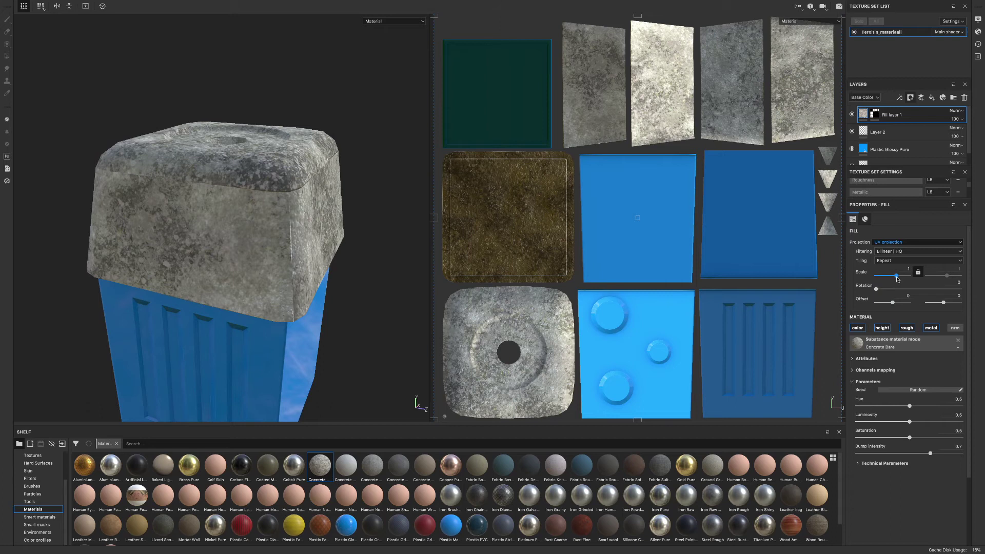
# Set the concrete fill layer's UV projection scale to 2
pyautogui.moveTo(897, 278); pyautogui.dragTo(897, 278)
pyautogui.hotkey('ctrl', 'z')
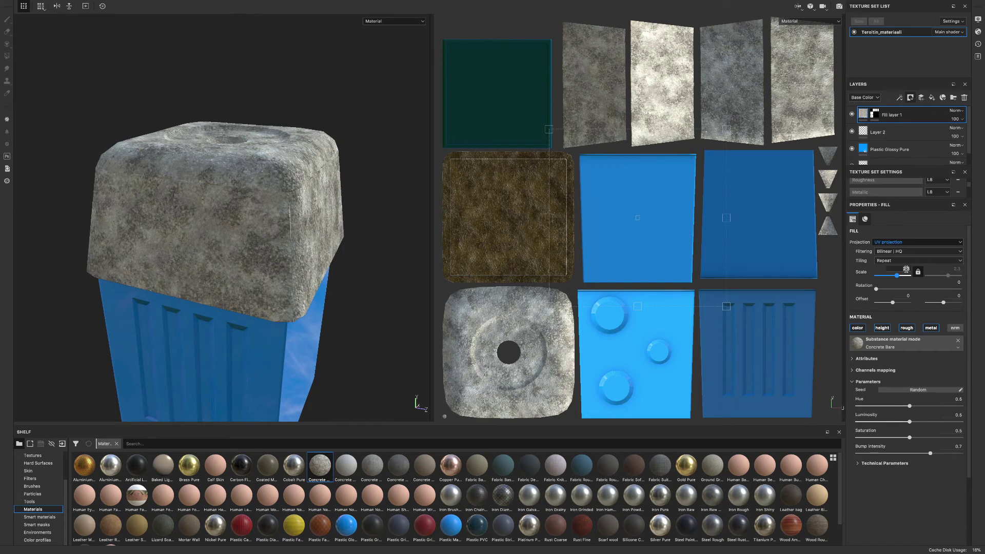
pyautogui.press('Return')
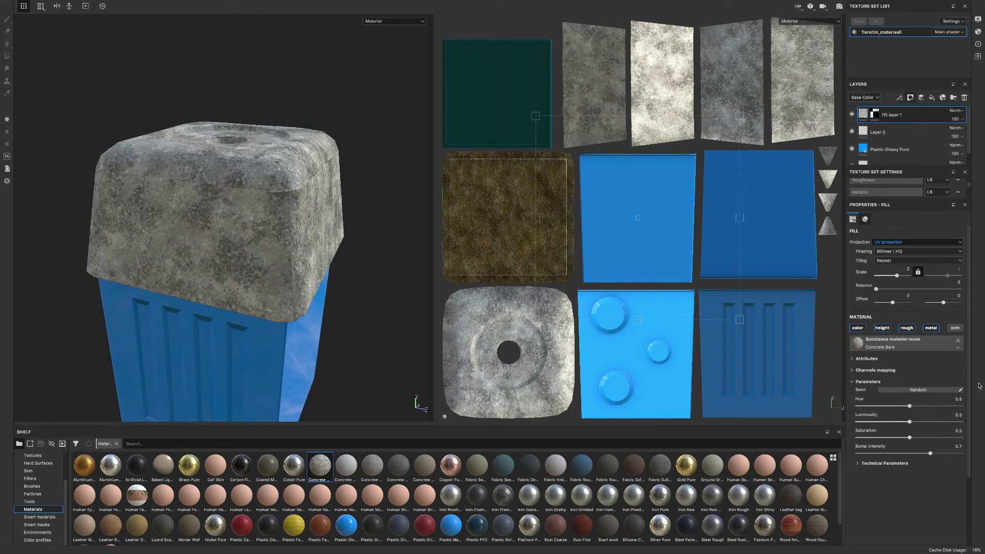
pyautogui.click(918, 273)
pyautogui.click(918, 272)
pyautogui.moveTo(876, 293)
pyautogui.mouseDown()
pyautogui.moveTo(896, 293)
pyautogui.moveTo(870, 296)
pyautogui.mouseUp()
pyautogui.moveTo(893, 303); pyautogui.dragTo(876, 304)
# Add a paint layer above the concrete fill layer and set its Base Color blending mode to Passthrough
pyautogui.click(921, 99)
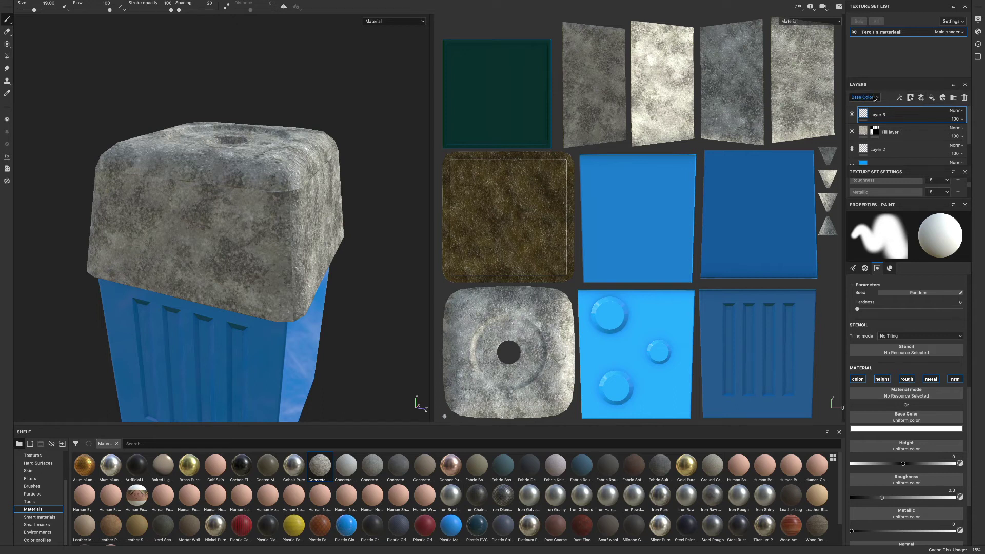
pyautogui.click(961, 112)
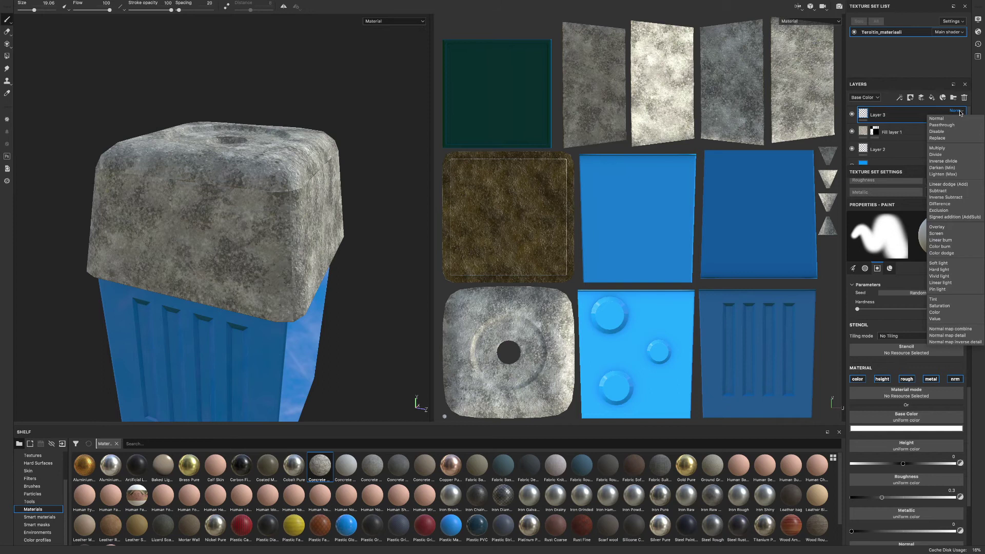
pyautogui.click(949, 126)
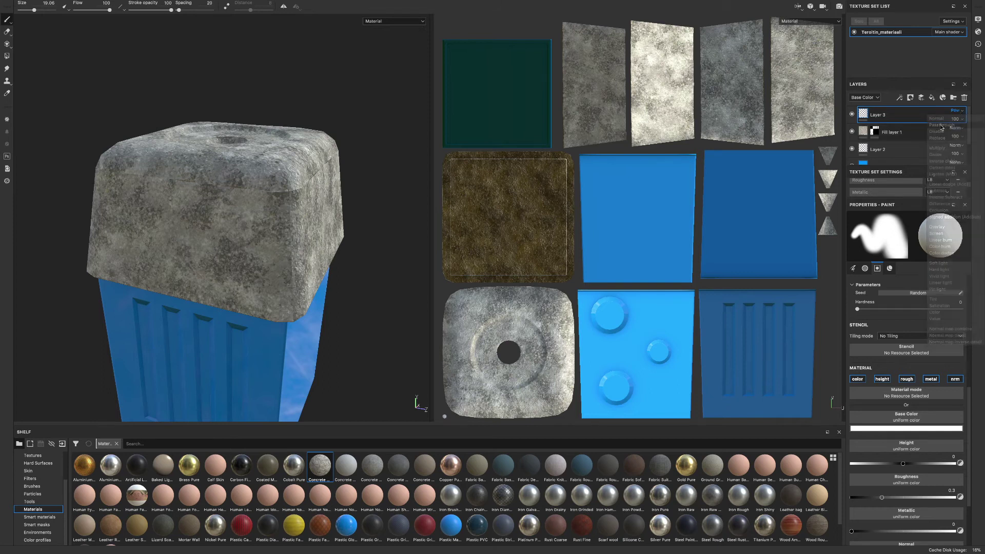
# Set the new paint layer's blending mode to Passthrough for the Height and Roughness channels
pyautogui.click(865, 98)
pyautogui.click(875, 110)
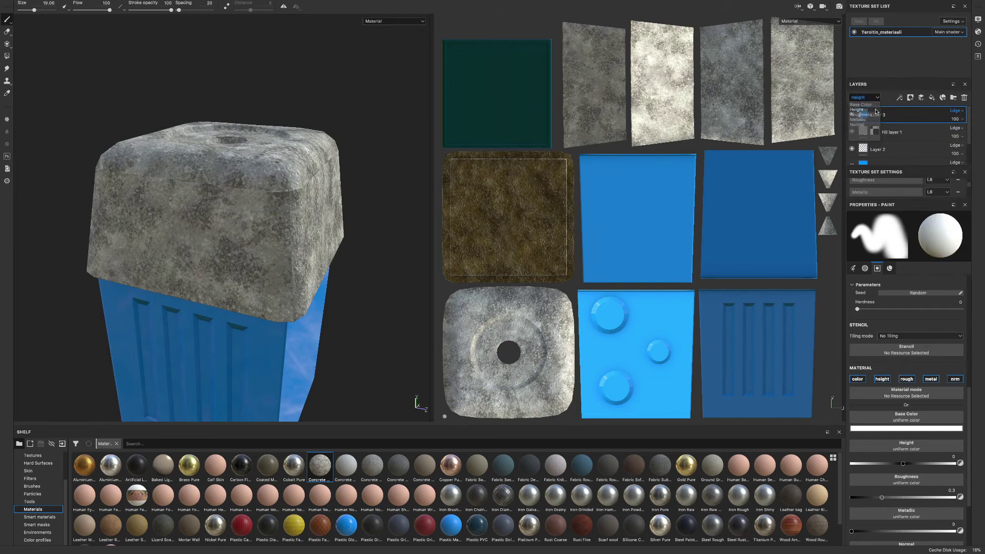
pyautogui.click(956, 110)
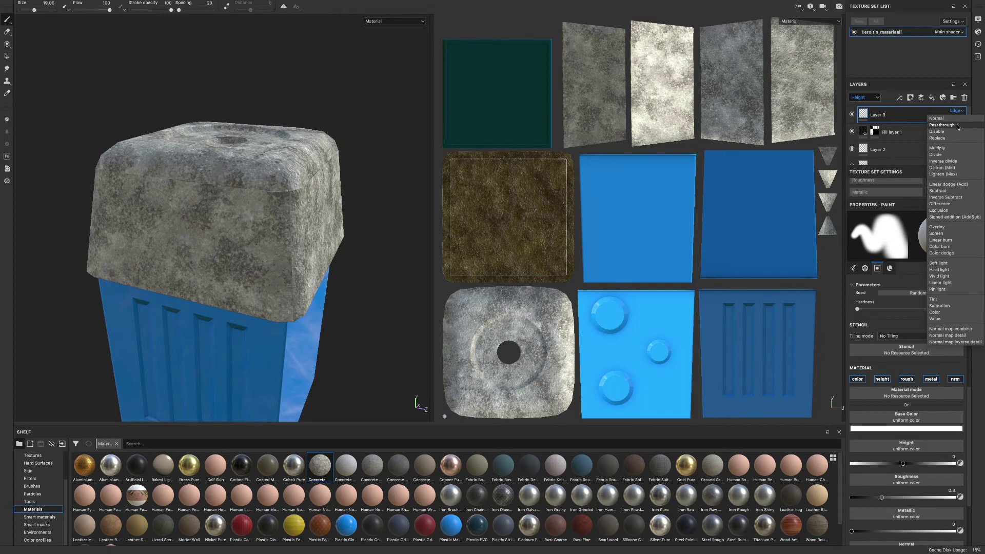
pyautogui.click(958, 126)
pyautogui.click(865, 97)
pyautogui.click(872, 114)
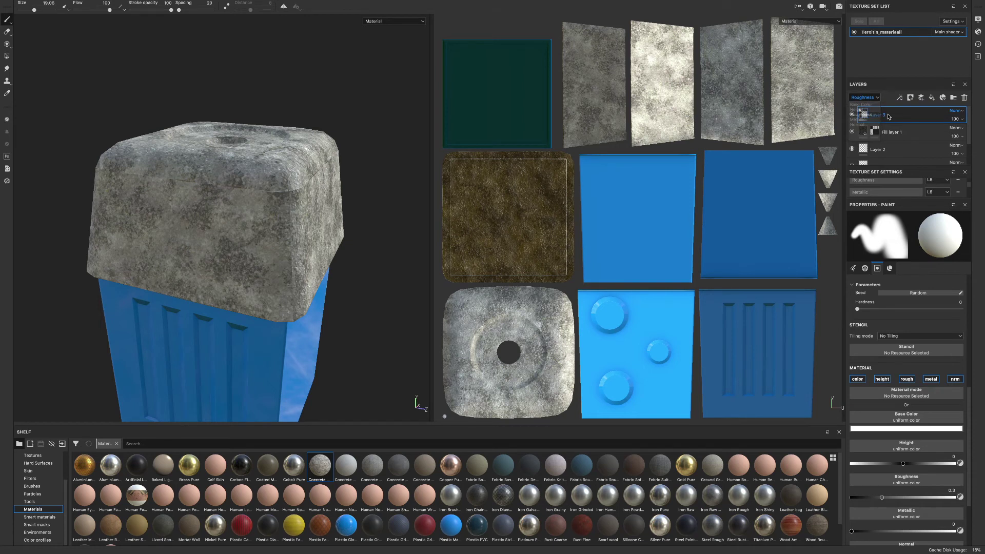
pyautogui.click(956, 110)
pyautogui.click(957, 126)
# Set the new paint layer's blending mode to Disable for the Metallic channel
pyautogui.click(876, 98)
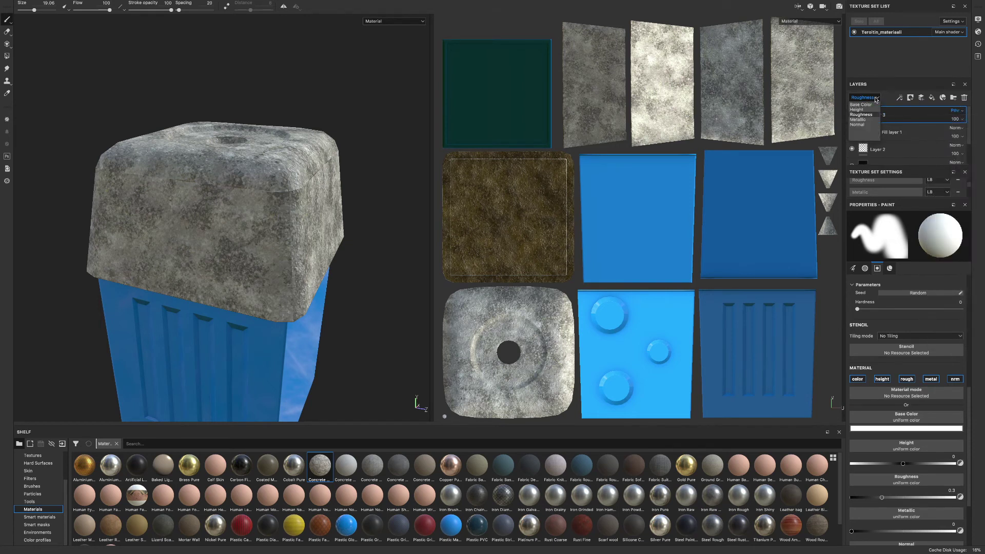
pyautogui.click(858, 120)
pyautogui.click(956, 110)
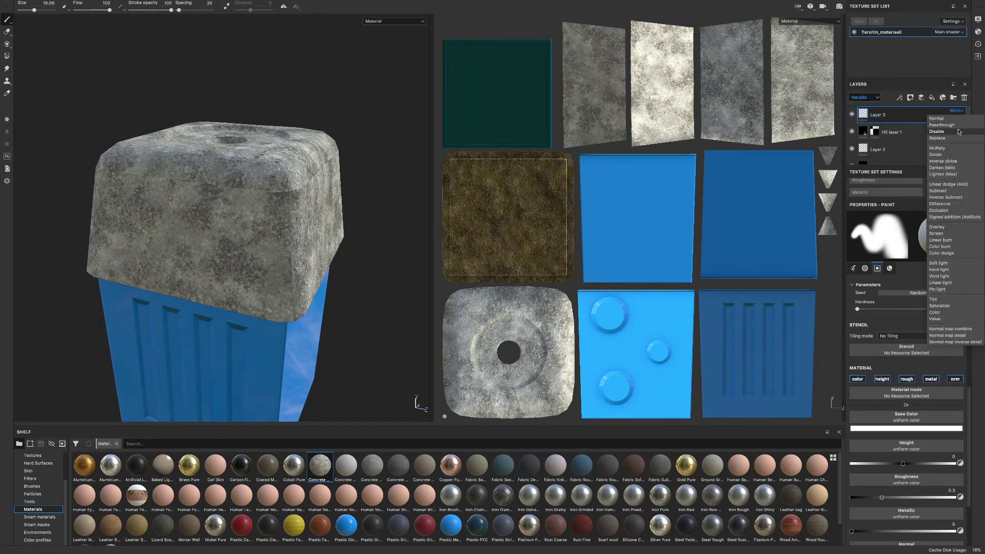
pyautogui.click(958, 132)
# Set the new paint layer's Normal channel blending to Passthrough and return the layer stack to the Base Color channel
pyautogui.click(865, 97)
pyautogui.click(858, 124)
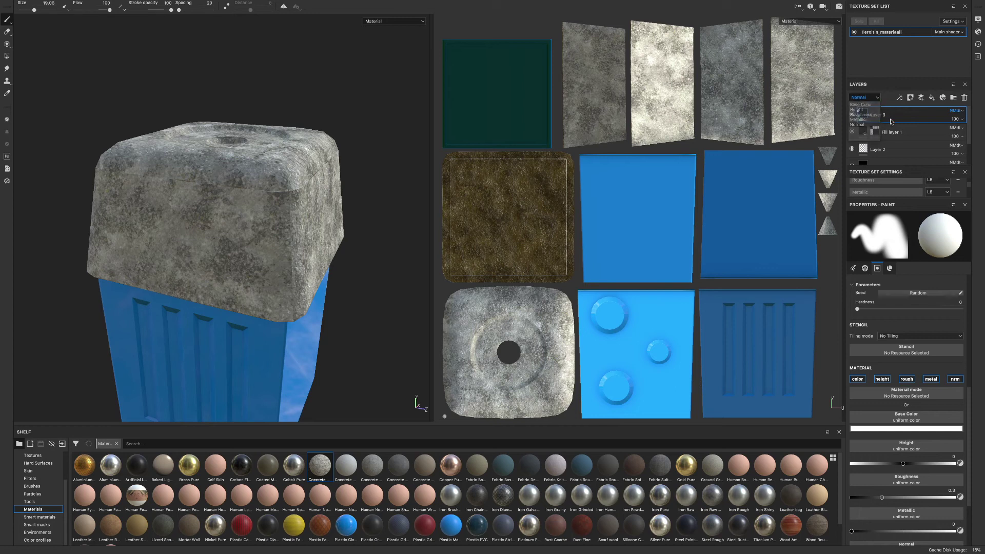
pyautogui.click(956, 110)
pyautogui.click(957, 126)
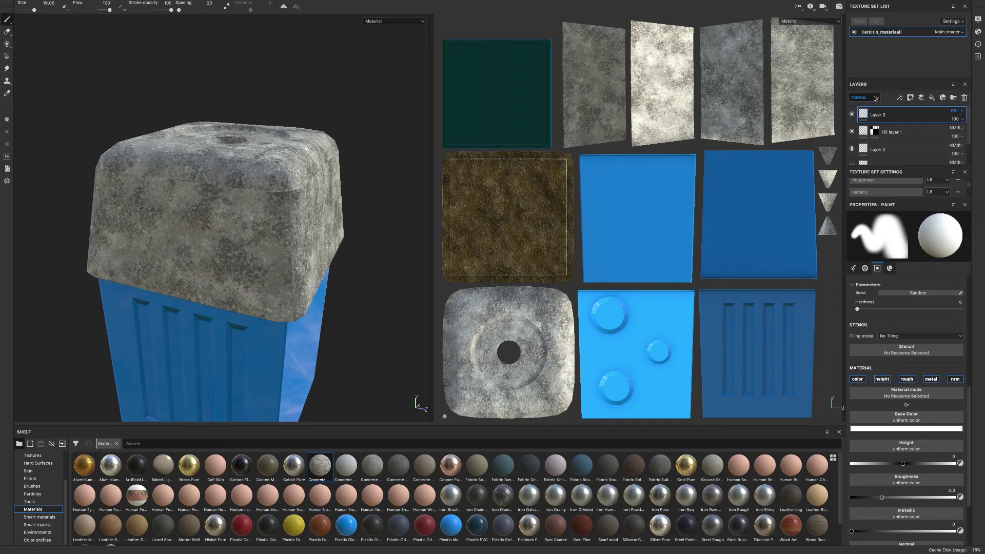
pyautogui.click(876, 99)
pyautogui.click(862, 105)
# Use the Clone tool to paint sampled concrete over the seam along the upper edge of the grooved side
pyautogui.click(7, 82)
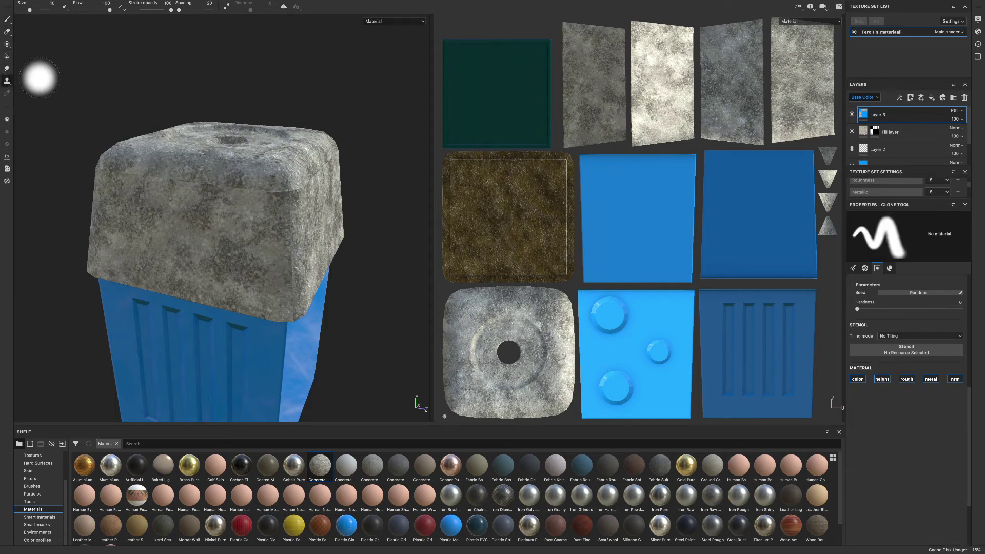
pyautogui.keyDown('alt'); pyautogui.keyDown('shift'); pyautogui.moveTo(286, 235); pyautogui.dragTo(237, 150); pyautogui.keyUp('shift'); pyautogui.keyUp('alt')
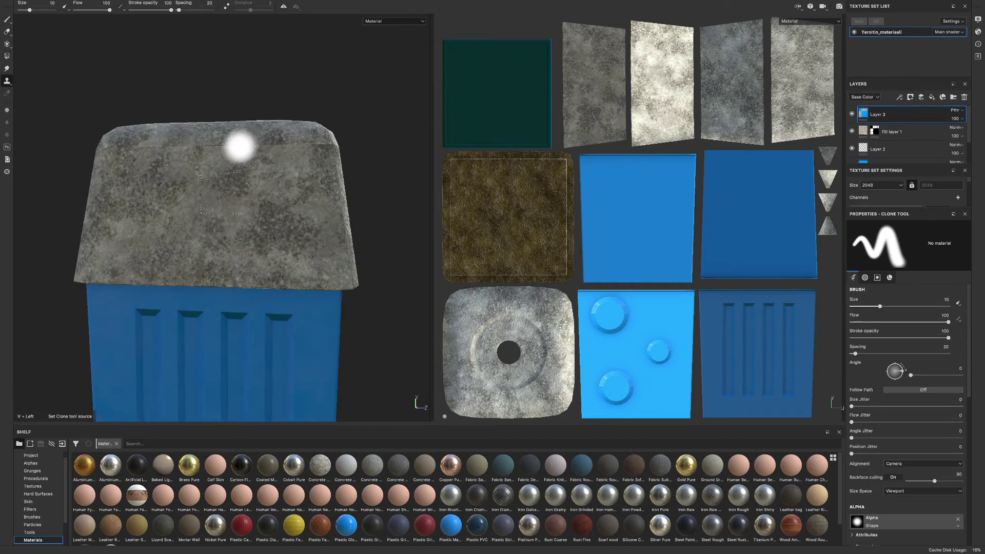
pyautogui.click(242, 152)
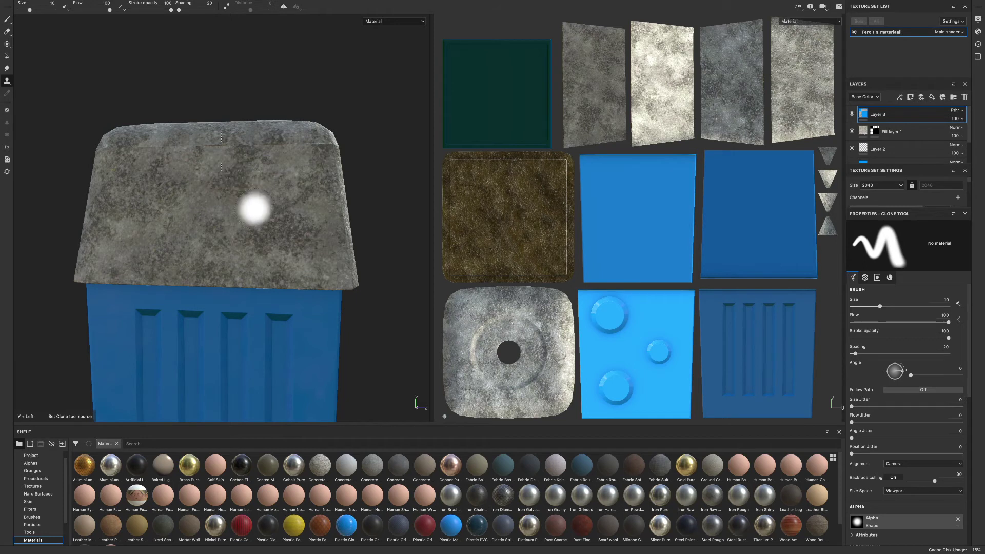
pyautogui.click(245, 212)
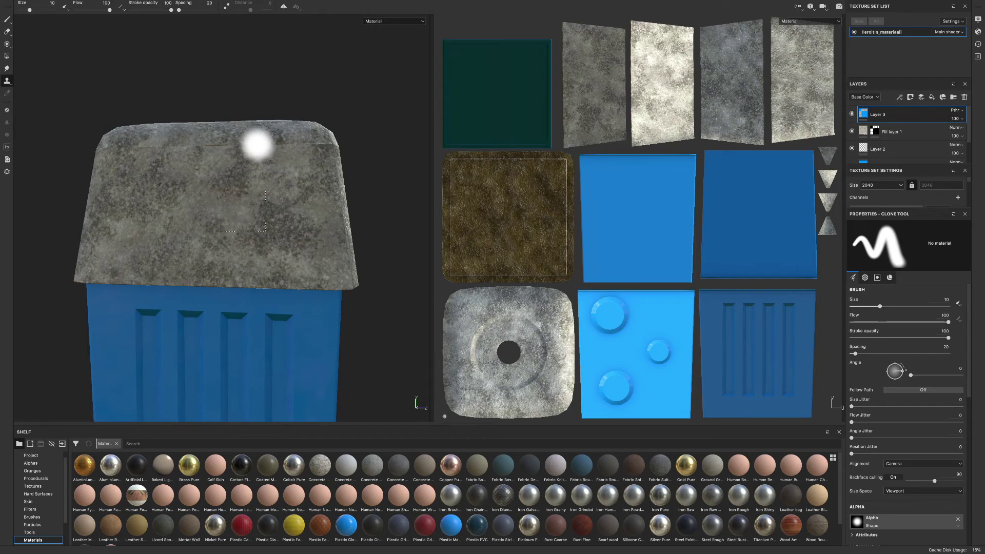
pyautogui.moveTo(258, 146)
pyautogui.mouseDown()
pyautogui.moveTo(227, 147)
pyautogui.moveTo(307, 148)
pyautogui.mouseUp()
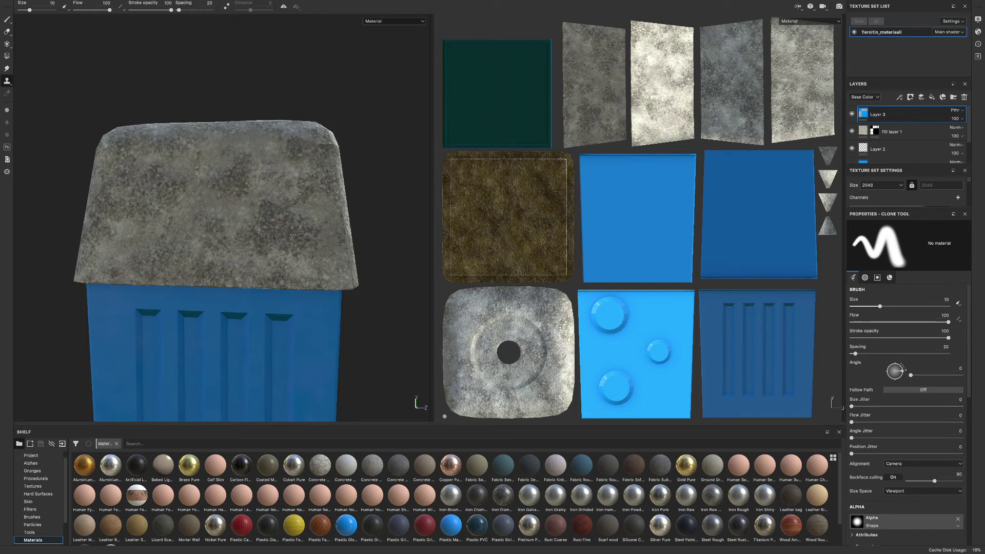
# Set the clone brush size to 3.85 and clone concrete over the upper-edge seam above the plain side
pyautogui.keyDown('alt'); pyautogui.moveTo(288, 231); pyautogui.dragTo(218, 271); pyautogui.keyUp('alt')
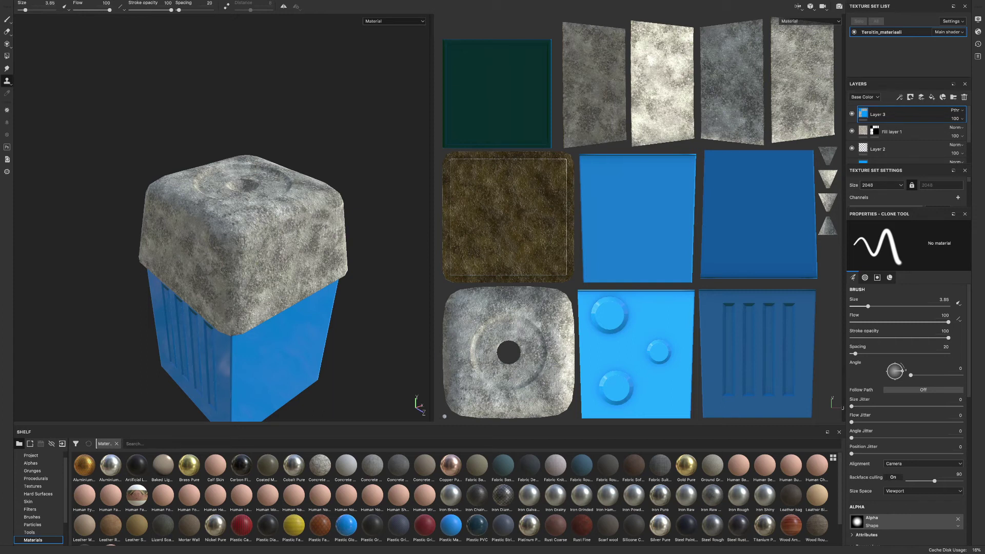
pyautogui.moveTo(359, 211)
pyautogui.keyDown('alt'); pyautogui.mouseDown()
pyautogui.moveTo(296, 222)
pyautogui.moveTo(310, 219)
pyautogui.mouseUp(); pyautogui.keyUp('alt')
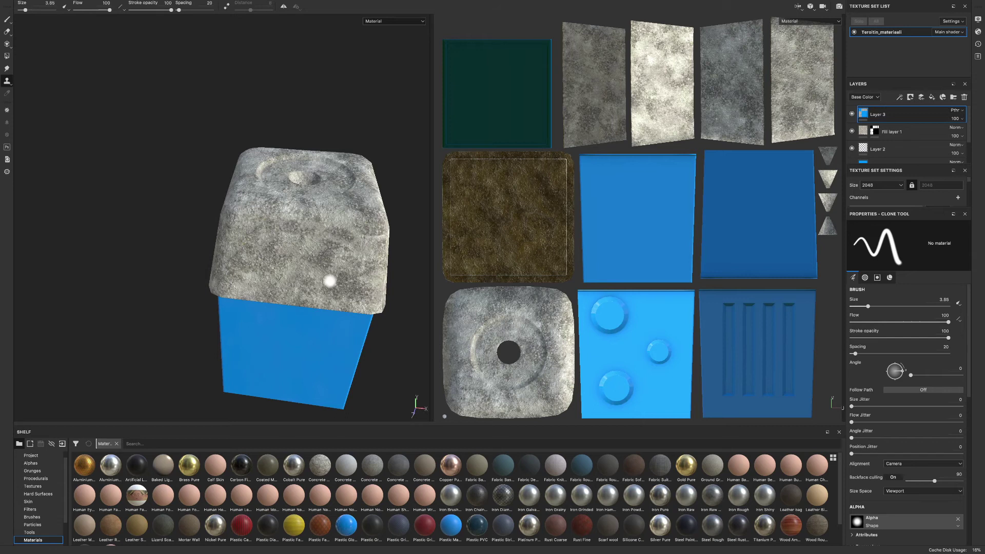
pyautogui.press('v')
pyautogui.click(313, 266)
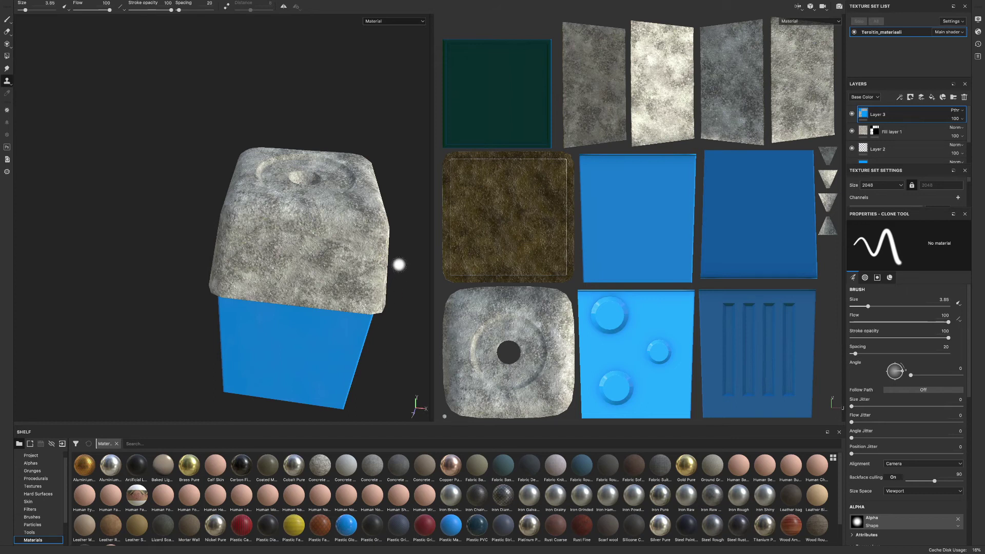
# Reduce the clone brush size to 1.85 and clone concrete at the edge of the top face's island in the UV view
pyautogui.moveTo(400, 260)
pyautogui.keyDown('alt'); pyautogui.mouseDown()
pyautogui.moveTo(335, 256)
pyautogui.moveTo(370, 239)
pyautogui.moveTo(382, 261)
pyautogui.mouseUp(); pyautogui.keyUp('alt')
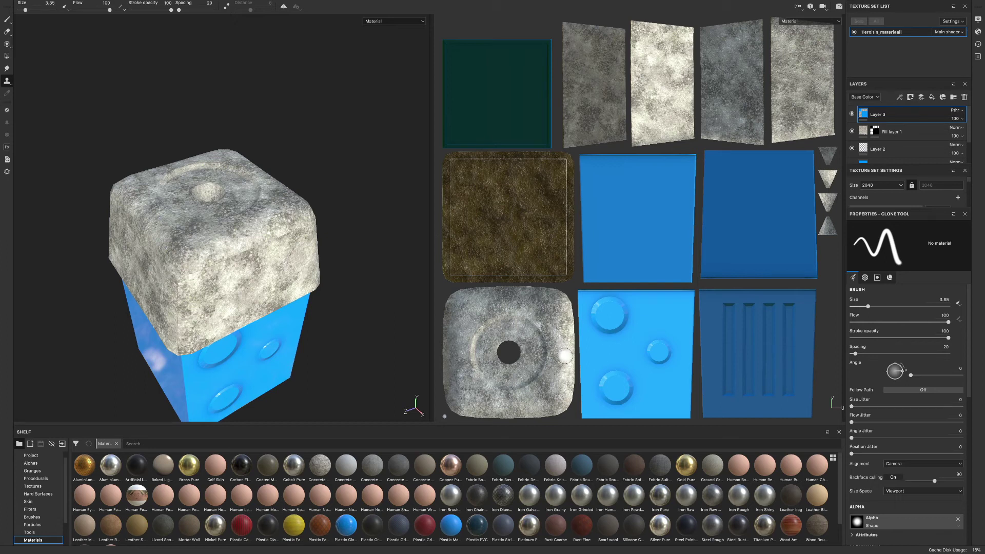
pyautogui.press('[')
pyautogui.press('[')
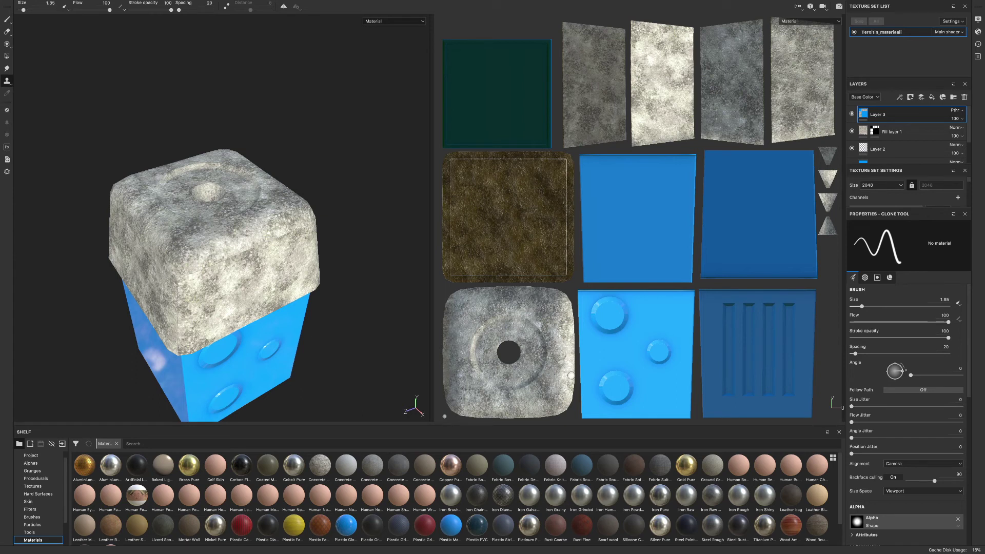
pyautogui.press('v')
pyautogui.click(572, 376)
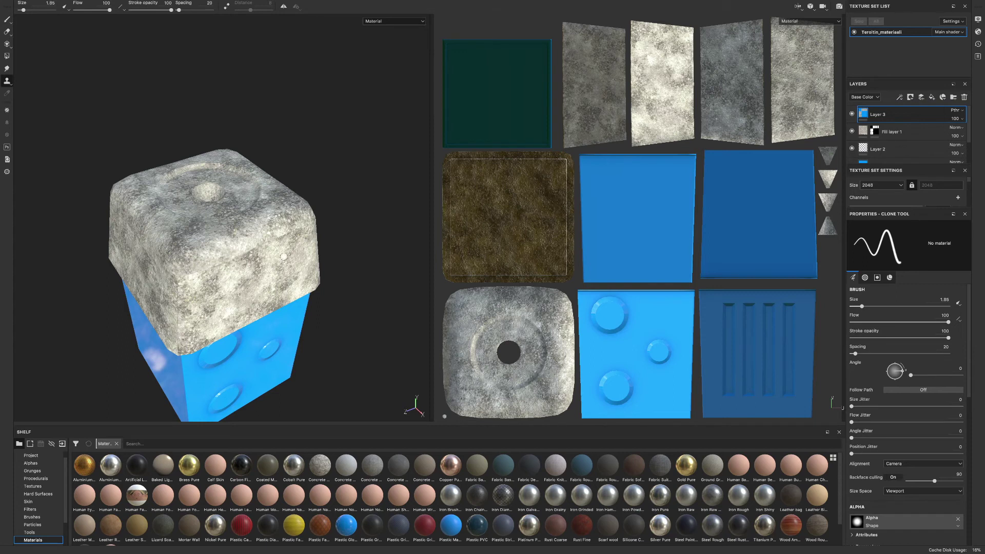
# Sample concrete above the studded side, set the clone brush size to 11, and clone over the upper-edge and corner seams
pyautogui.scroll(6, 238, 291)
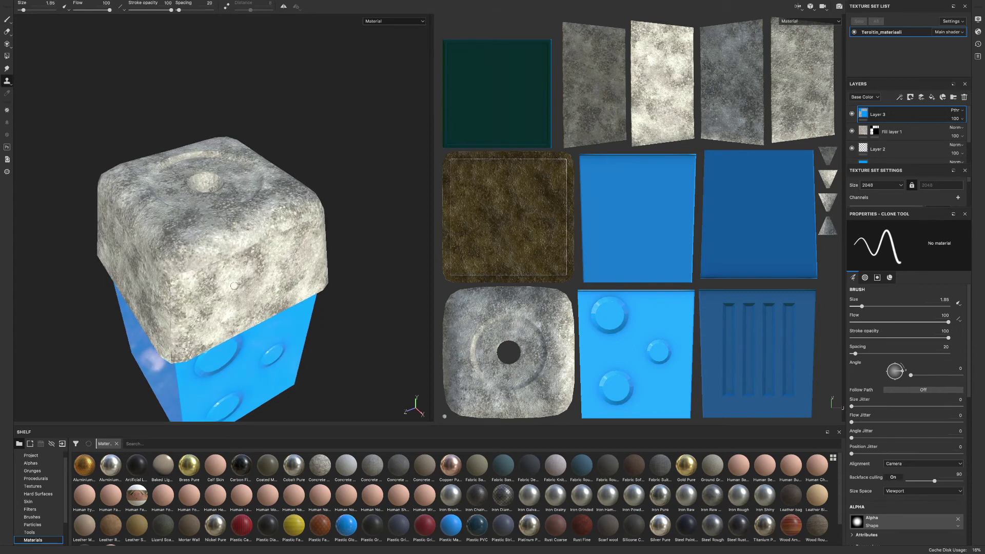
pyautogui.scroll(2, 199, 275)
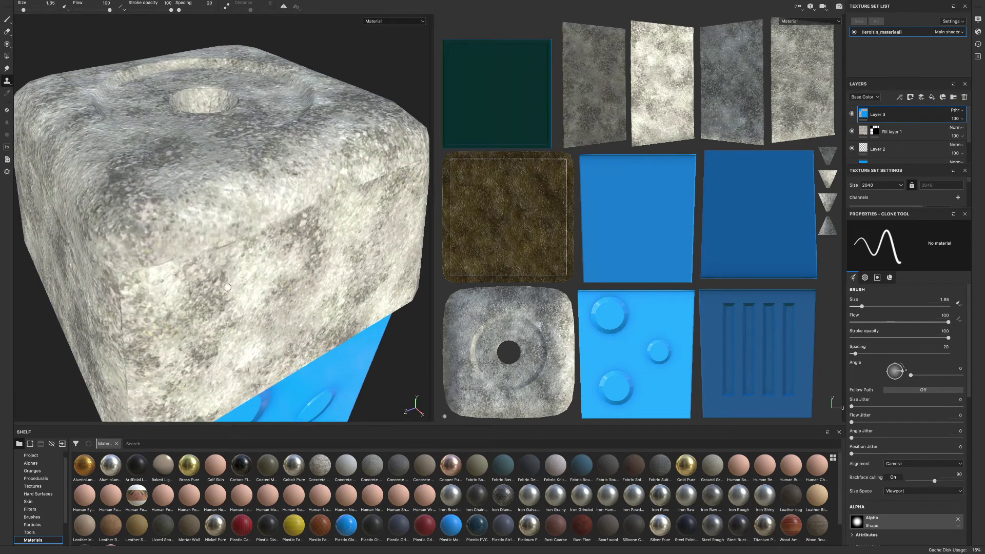
pyautogui.press('v')
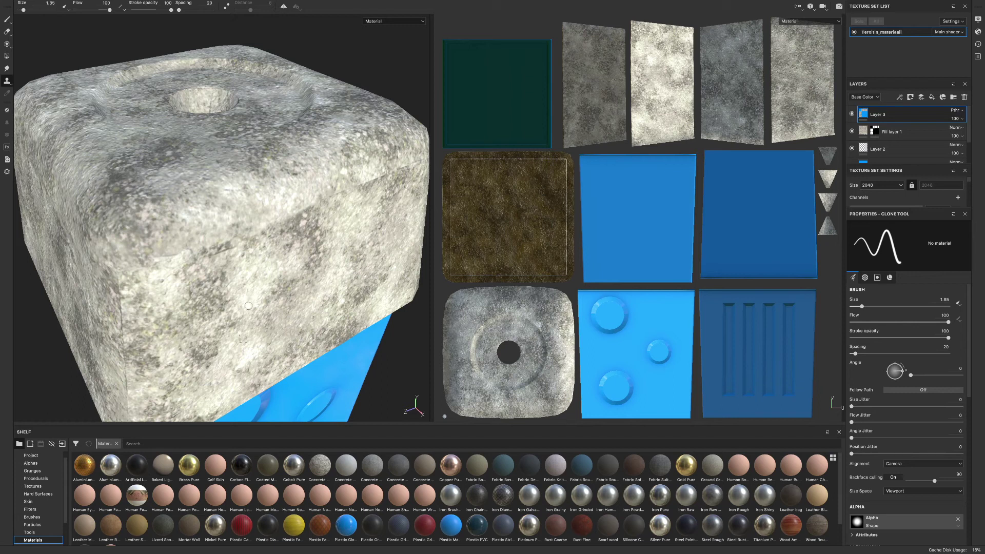
pyautogui.keyDown('ctrl'); pyautogui.moveTo(254, 303); pyautogui.dragTo(254, 292, button='right'); pyautogui.keyUp('ctrl')
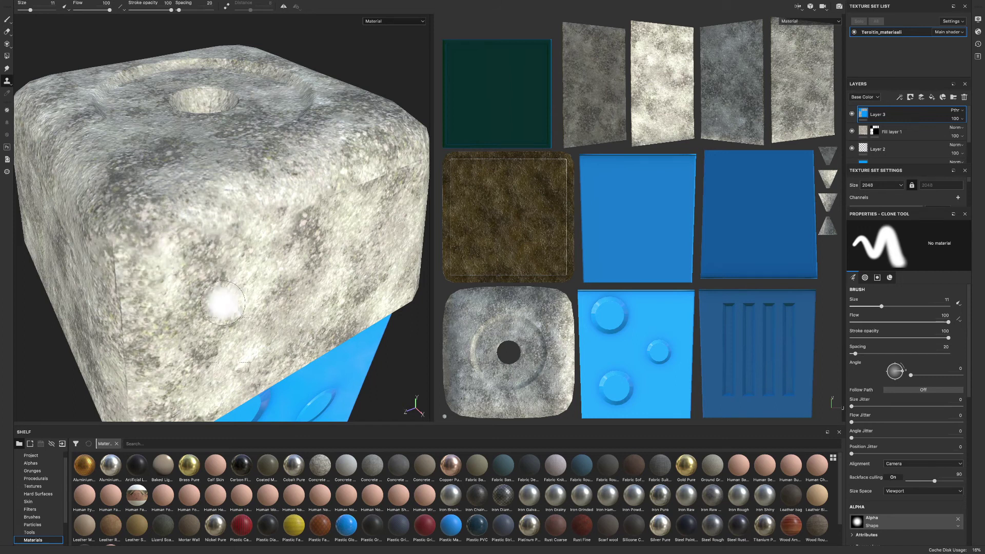
pyautogui.scroll(-2, 229, 297)
pyautogui.scroll(3, 198, 319)
pyautogui.keyDown('alt'); pyautogui.moveTo(215, 246); pyautogui.dragTo(193, 213); pyautogui.keyUp('alt')
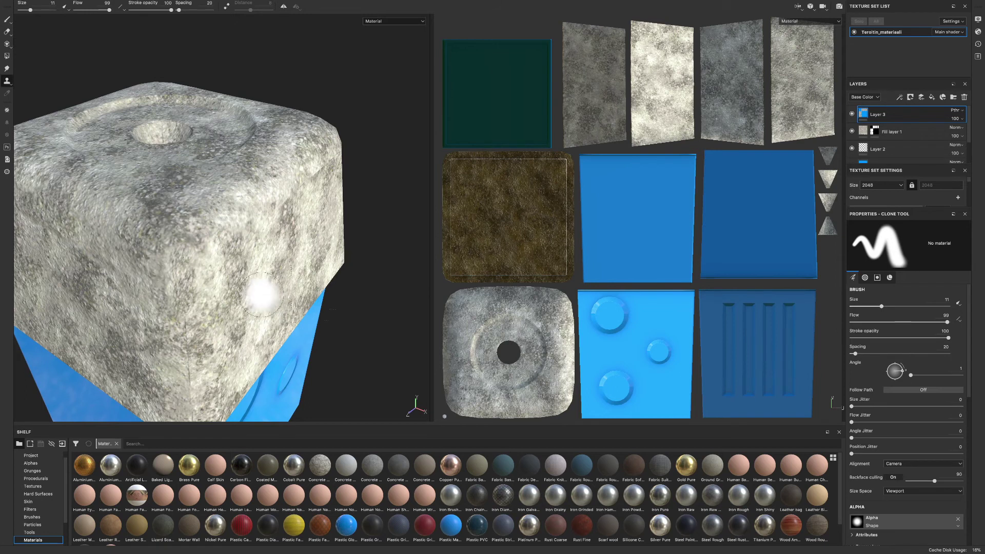
# Reduce the clone brush size to 4.48 and clone concrete over the remaining seams along the upper part's vertical corners
pyautogui.keyDown('ctrl'); pyautogui.moveTo(262, 295); pyautogui.dragTo(251, 298, button='right'); pyautogui.keyUp('ctrl')
pyautogui.moveTo(270, 300)
pyautogui.keyDown('alt'); pyautogui.mouseDown()
pyautogui.moveTo(260, 260)
pyautogui.moveTo(218, 274)
pyautogui.moveTo(243, 243)
pyautogui.mouseUp(); pyautogui.keyUp('alt')
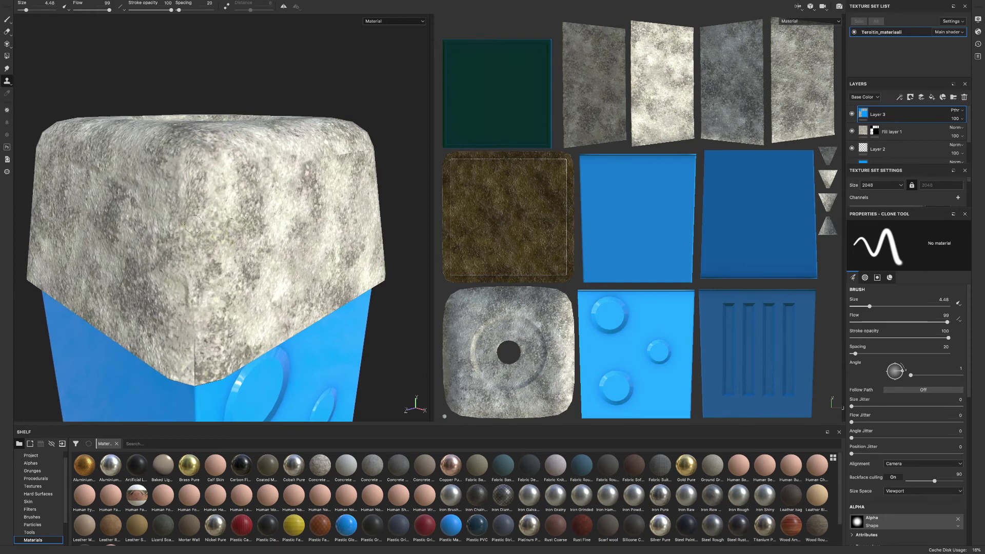
pyautogui.keyDown('alt'); pyautogui.moveTo(240, 249); pyautogui.dragTo(239, 255); pyautogui.keyUp('alt')
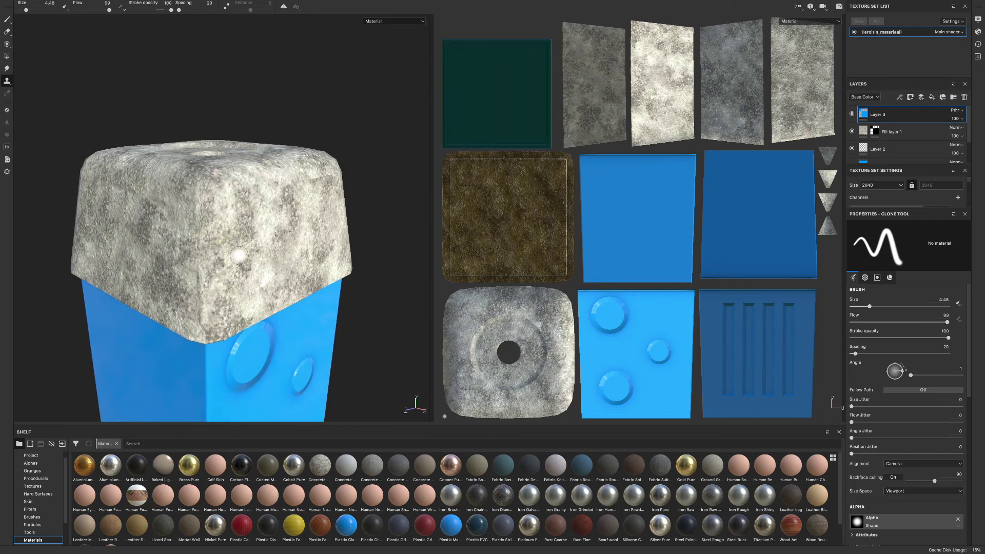
pyautogui.keyDown('alt'); pyautogui.moveTo(177, 247); pyautogui.dragTo(249, 262); pyautogui.keyUp('alt')
pyautogui.scroll(-2, 271, 227)
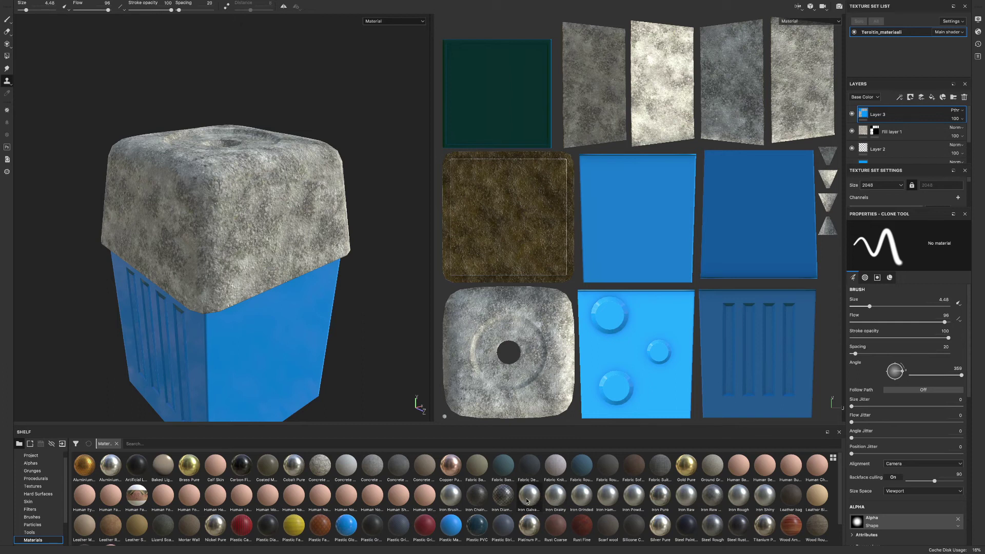
# Add the Iron Galvanized material as the topmost fill layer, and hide and reshow Fill layer 1 to compare the surface relief
pyautogui.moveTo(532, 500); pyautogui.dragTo(888, 111)
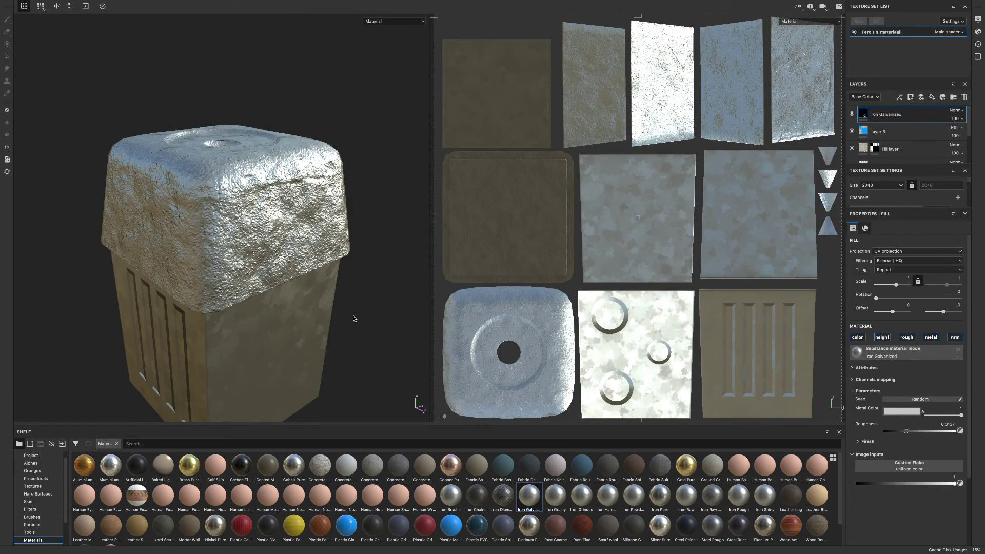
pyautogui.keyDown('alt'); pyautogui.moveTo(356, 291); pyautogui.dragTo(279, 200); pyautogui.keyUp('alt')
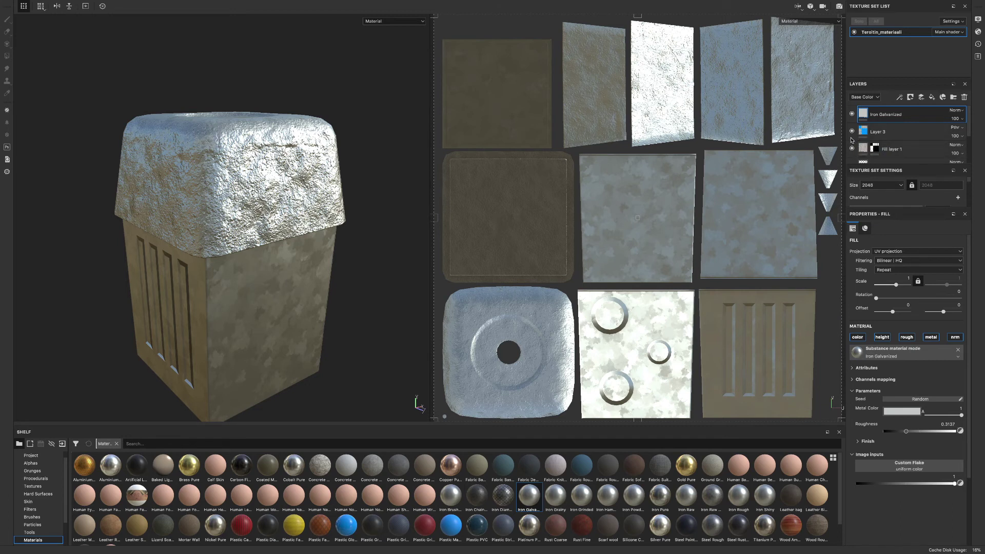
pyautogui.click(853, 150)
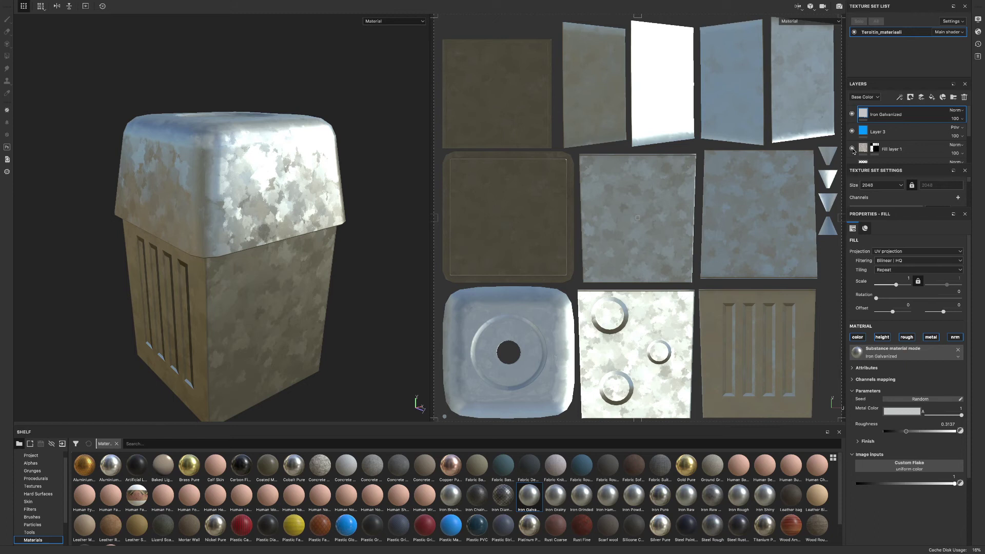
pyautogui.click(852, 148)
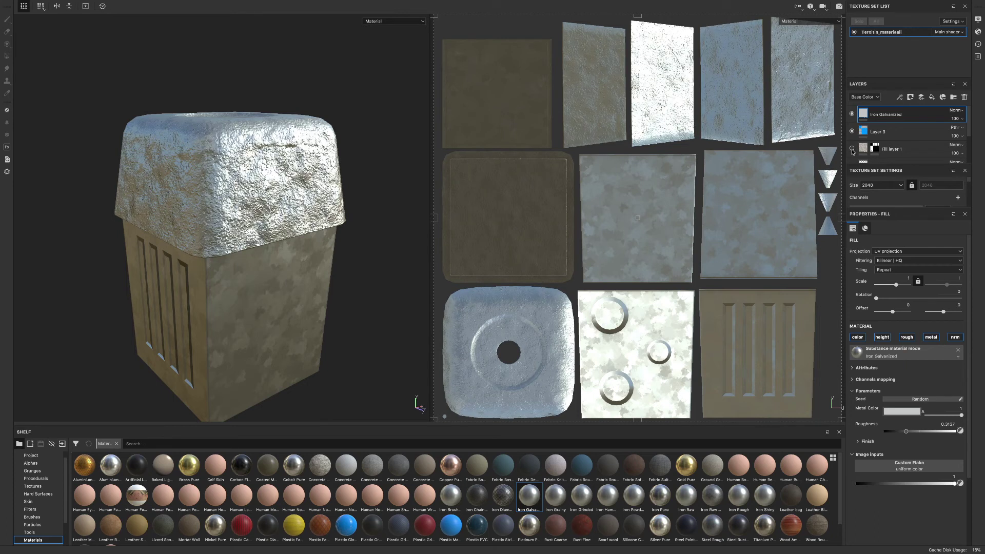
# Toggle Fill layer 1's visibility and check its opacity in the Height channel, returning the layer stack to Base Color
pyautogui.click(853, 149)
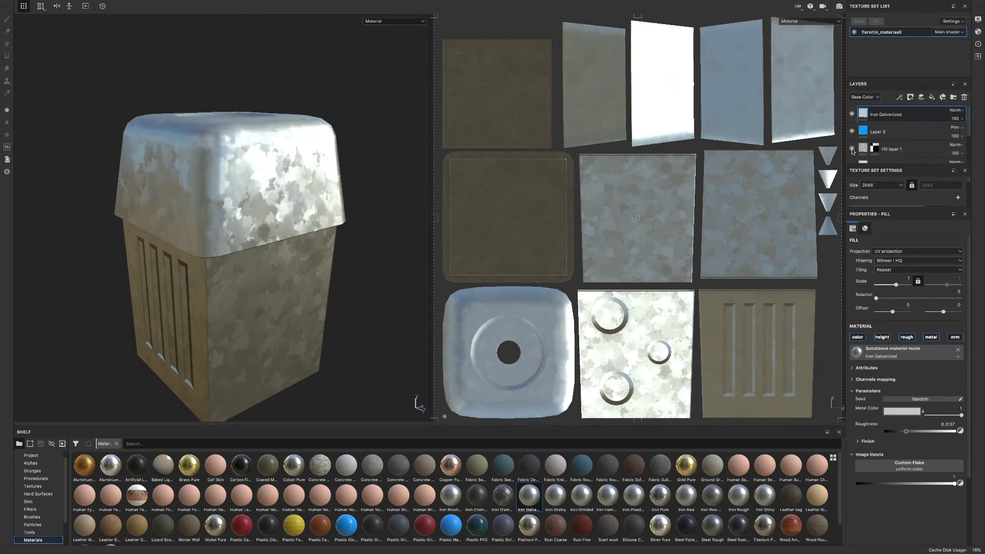
pyautogui.click(852, 150)
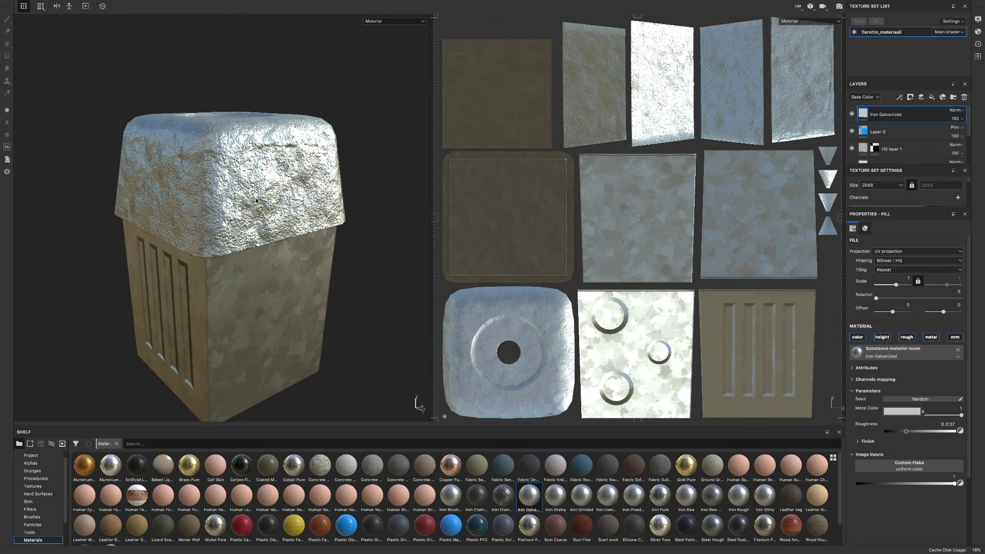
pyautogui.click(877, 97)
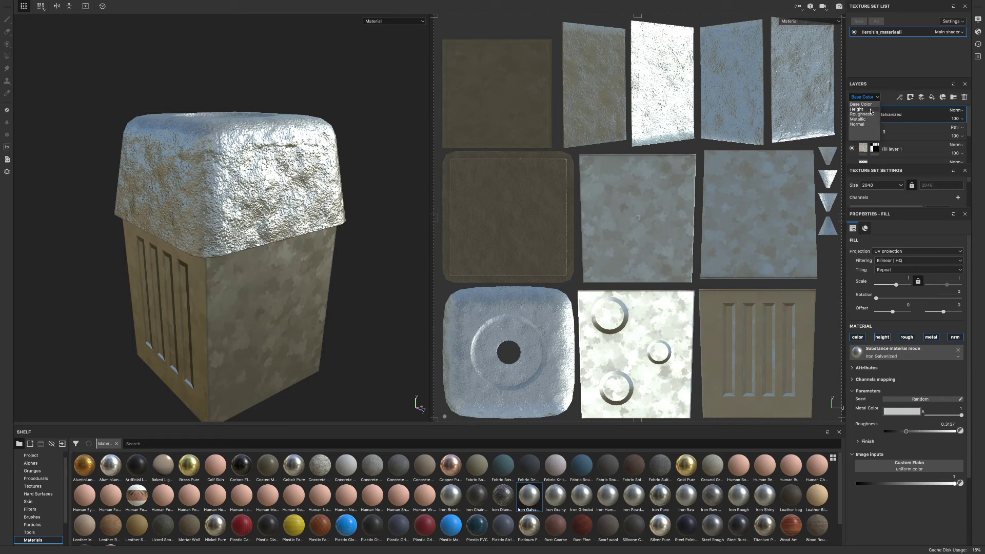
pyautogui.click(903, 152)
pyautogui.click(878, 100)
pyautogui.click(868, 115)
pyautogui.click(963, 154)
pyautogui.moveTo(981, 169)
pyautogui.mouseDown()
pyautogui.moveTo(932, 174)
pyautogui.moveTo(984, 178)
pyautogui.mouseUp()
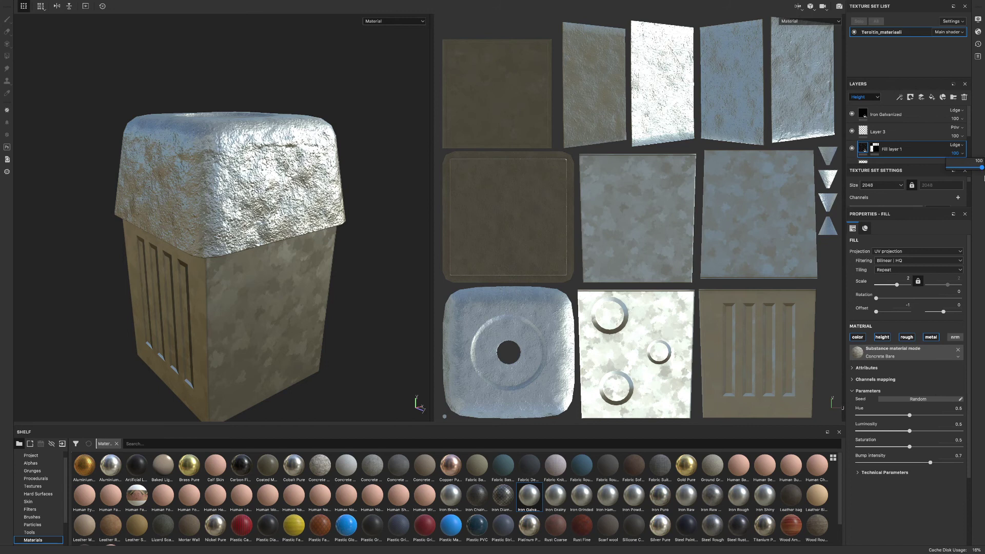
pyautogui.click(877, 97)
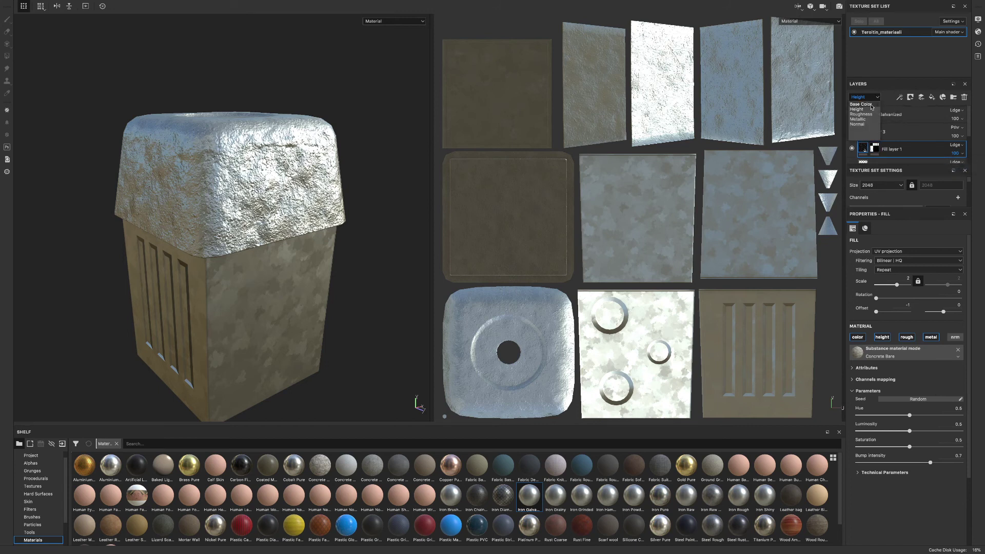
pyautogui.click(870, 105)
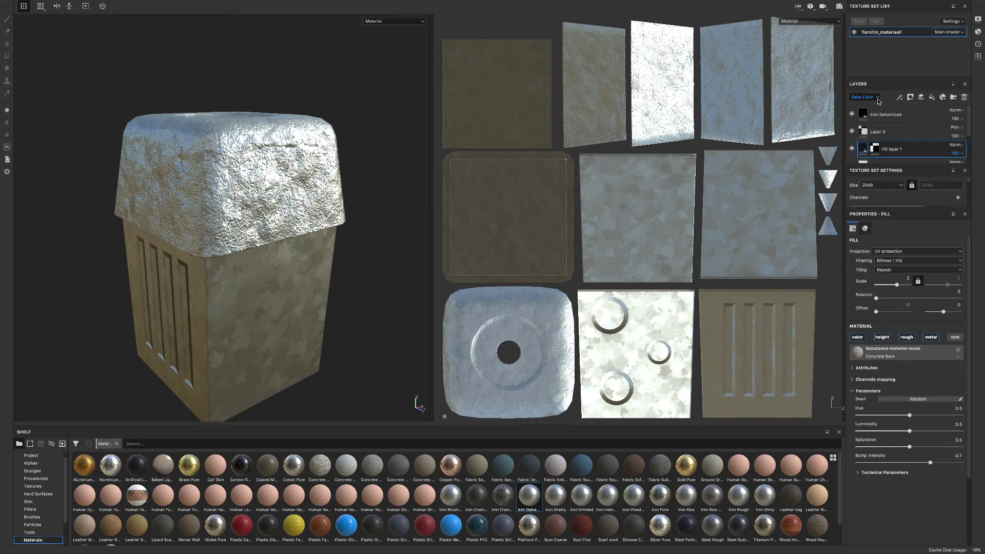
pyautogui.click(877, 98)
pyautogui.click(878, 99)
# Add a black mask to the Iron Galvanized layer
pyautogui.keyDown('alt'); pyautogui.moveTo(358, 145); pyautogui.dragTo(347, 179); pyautogui.keyUp('alt')
pyautogui.scroll(-3, 346, 179)
pyautogui.keyDown('alt'); pyautogui.moveTo(346, 182); pyautogui.dragTo(345, 201, button='middle'); pyautogui.keyUp('alt')
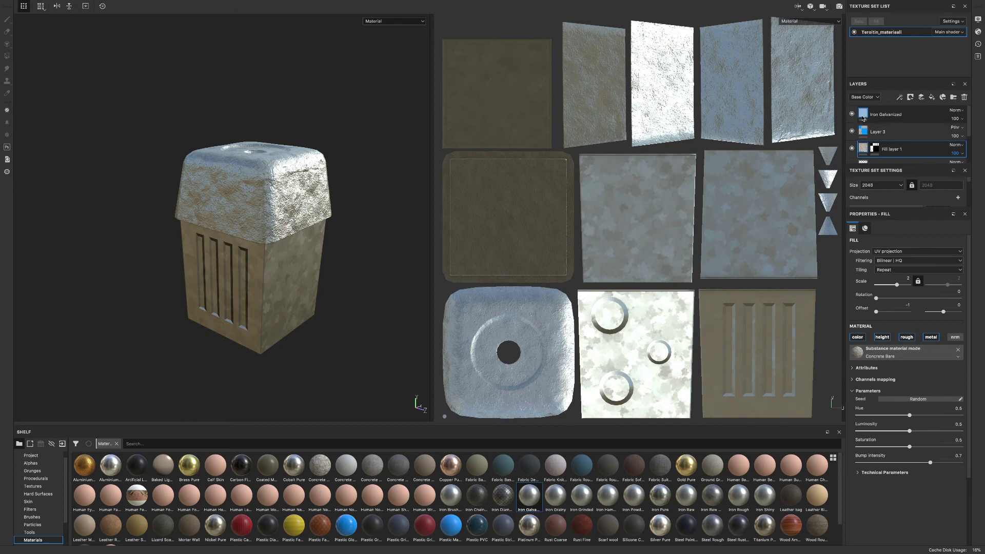
pyautogui.click(864, 115)
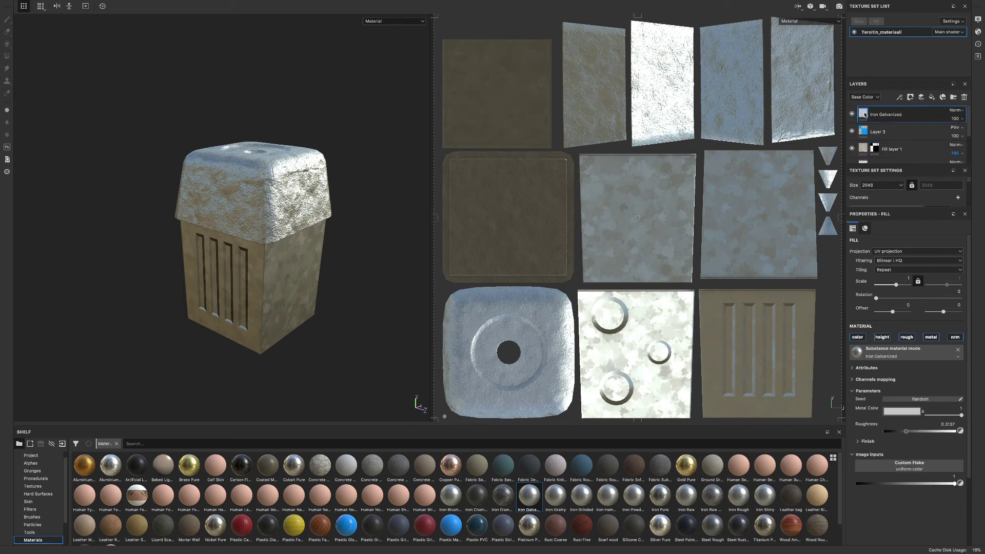
pyautogui.click(911, 97)
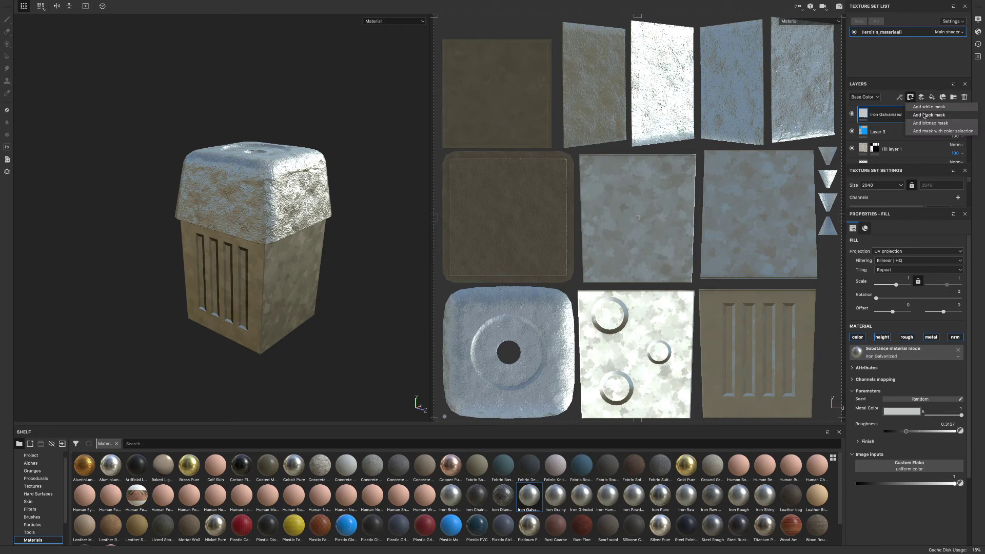
pyautogui.click(923, 116)
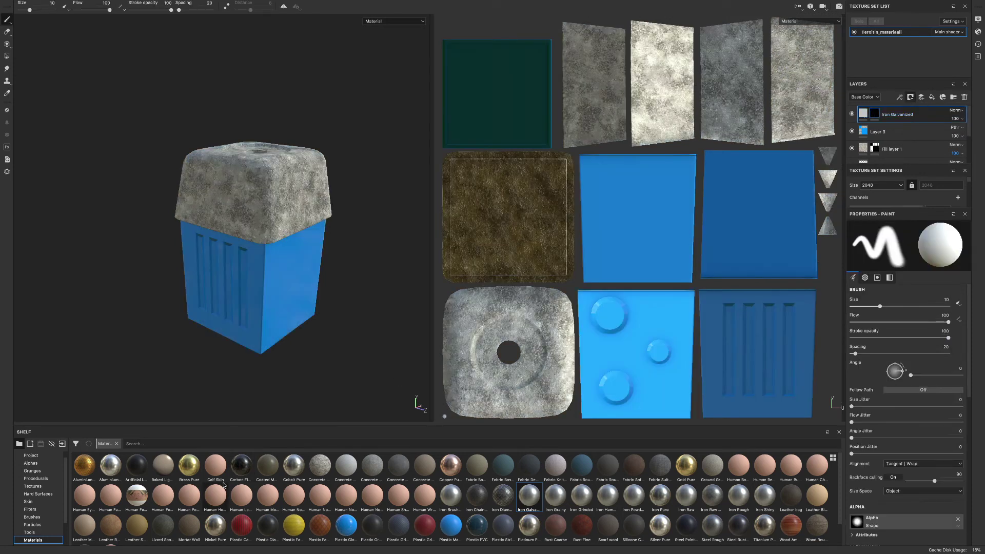
# Apply the Paint Old smart mask to the Iron Galvanized layer's mask
pyautogui.scroll(-1, 51, 531)
pyautogui.scroll(-1, 52, 528)
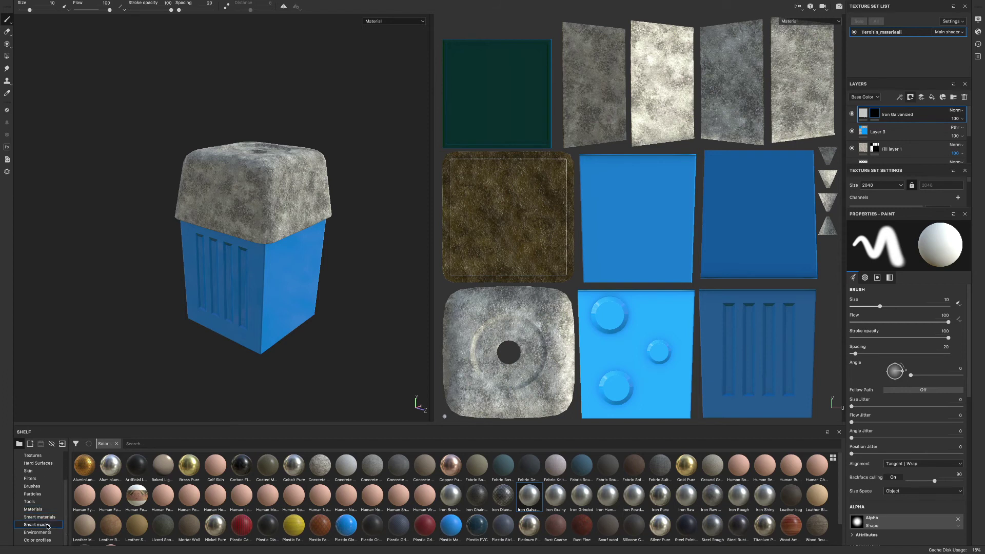
pyautogui.click(36, 525)
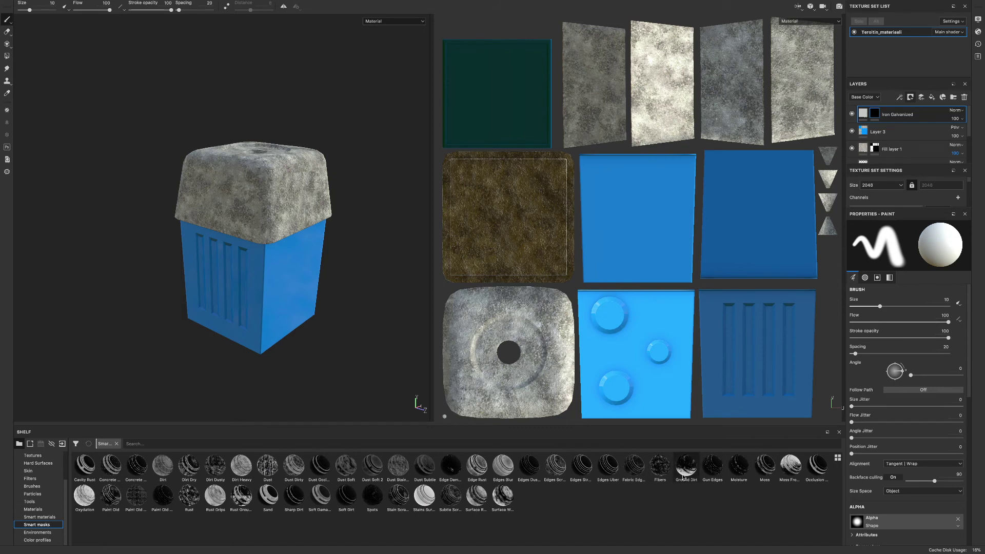
pyautogui.moveTo(110, 498)
pyautogui.mouseDown()
pyautogui.moveTo(149, 512)
pyautogui.moveTo(932, 235)
pyautogui.moveTo(884, 113)
pyautogui.mouseUp()
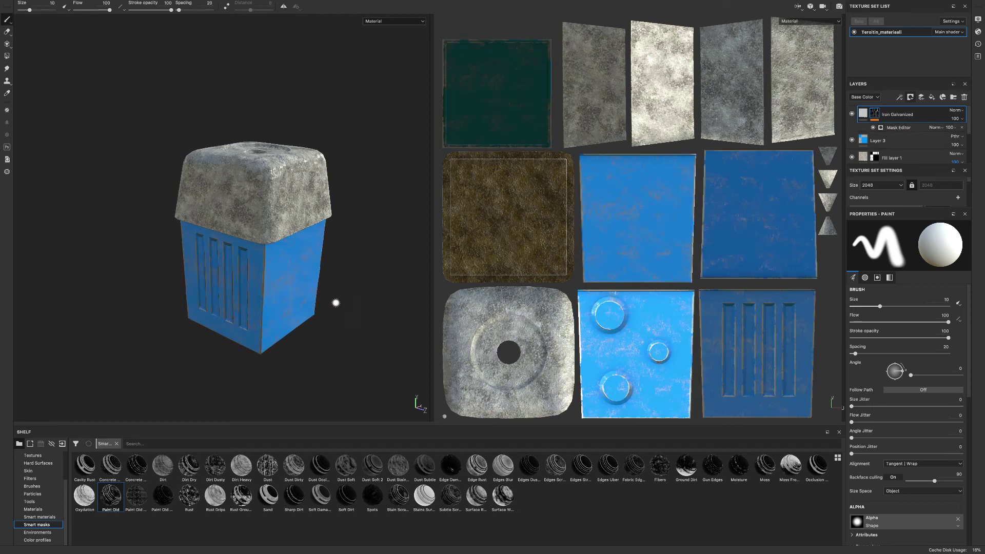
# Examine the galvanized wear along the body's vertical edges and around the round studs from several angles and distances
pyautogui.scroll(6, 333, 298)
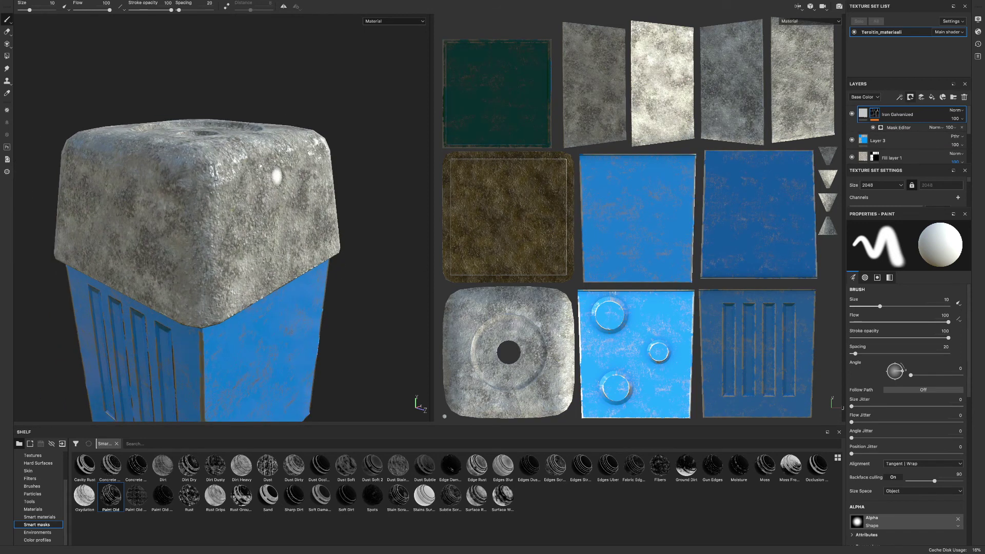
pyautogui.moveTo(337, 154)
pyautogui.keyDown('ctrl'); pyautogui.mouseDown()
pyautogui.moveTo(356, 160)
pyautogui.moveTo(358, 147)
pyautogui.moveTo(246, 169)
pyautogui.moveTo(328, 204)
pyautogui.moveTo(328, 235)
pyautogui.moveTo(246, 213)
pyautogui.moveTo(257, 210)
pyautogui.moveTo(255, 98)
pyautogui.moveTo(337, 226)
pyautogui.moveTo(287, 262)
pyautogui.mouseUp(); pyautogui.keyUp('ctrl')
pyautogui.keyDown('alt'); pyautogui.moveTo(254, 162); pyautogui.dragTo(263, 236); pyautogui.keyUp('alt')
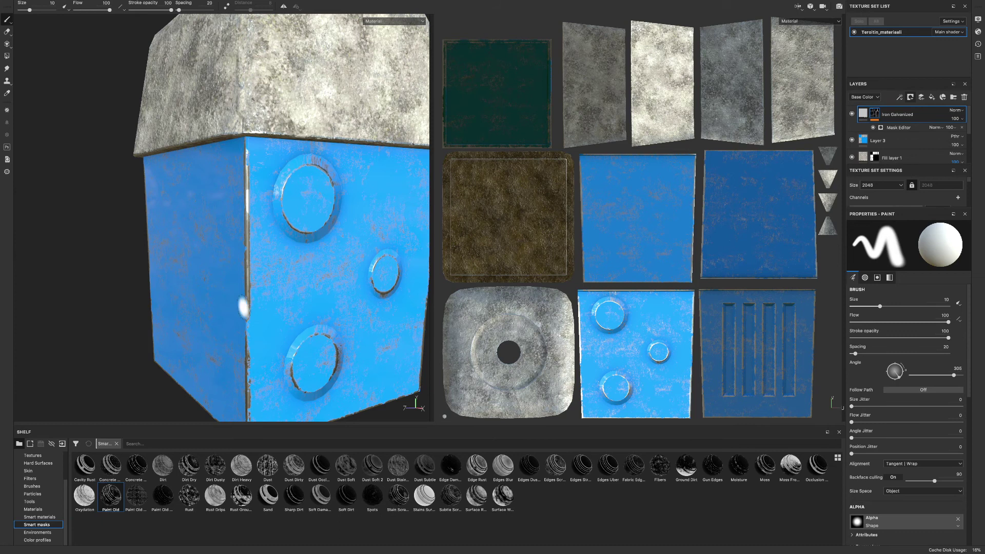
pyautogui.keyDown('alt'); pyautogui.moveTo(115, 259); pyautogui.dragTo(257, 215); pyautogui.keyUp('alt')
pyautogui.scroll(6, 272, 218)
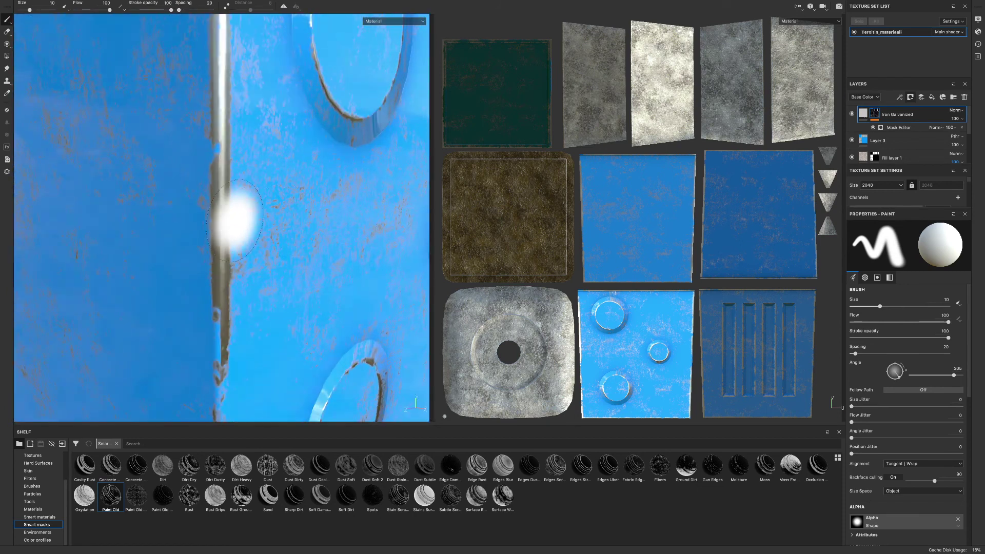
pyautogui.keyDown('alt'); pyautogui.moveTo(289, 229); pyautogui.dragTo(312, 262, button='middle'); pyautogui.keyUp('alt')
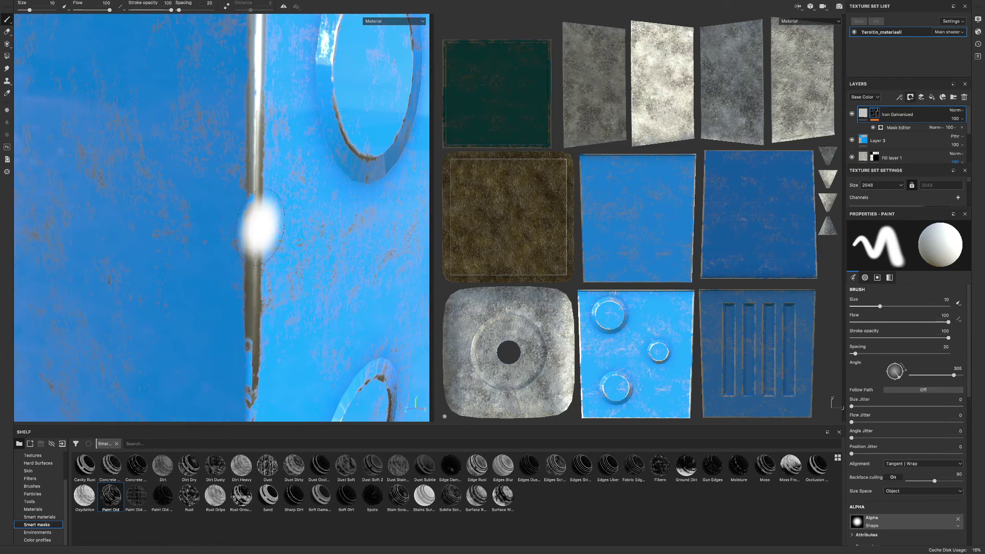
pyautogui.scroll(-8, 288, 248)
pyautogui.scroll(-4, 324, 262)
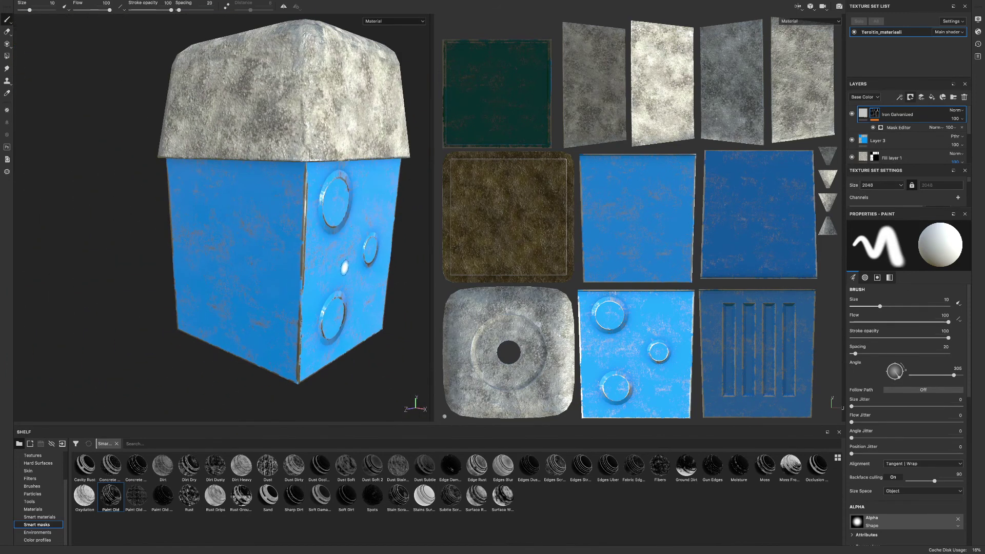
pyautogui.keyDown('alt'); pyautogui.moveTo(354, 267); pyautogui.dragTo(305, 279); pyautogui.keyUp('alt')
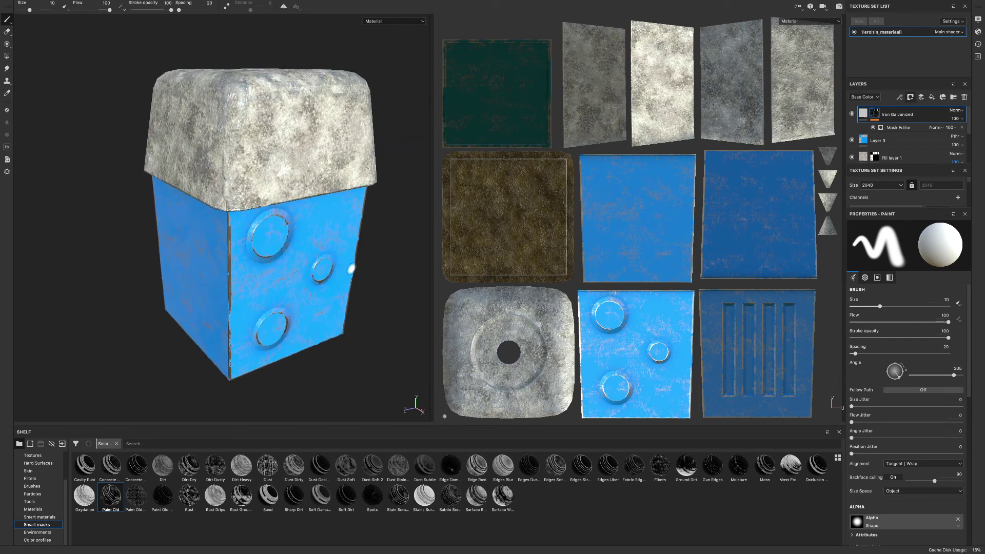
# Add the Edge Rust smart mask's effects on top of the existing Mask Editor in the Iron Galvanized mask
pyautogui.click(904, 128)
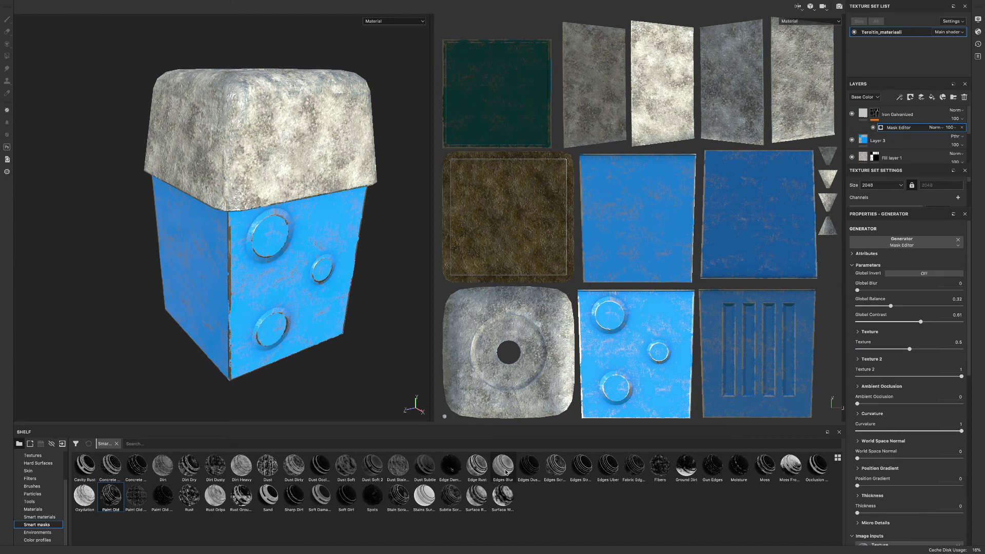
pyautogui.moveTo(477, 466)
pyautogui.mouseDown()
pyautogui.moveTo(834, 220)
pyautogui.moveTo(905, 142)
pyautogui.moveTo(891, 122)
pyautogui.mouseUp()
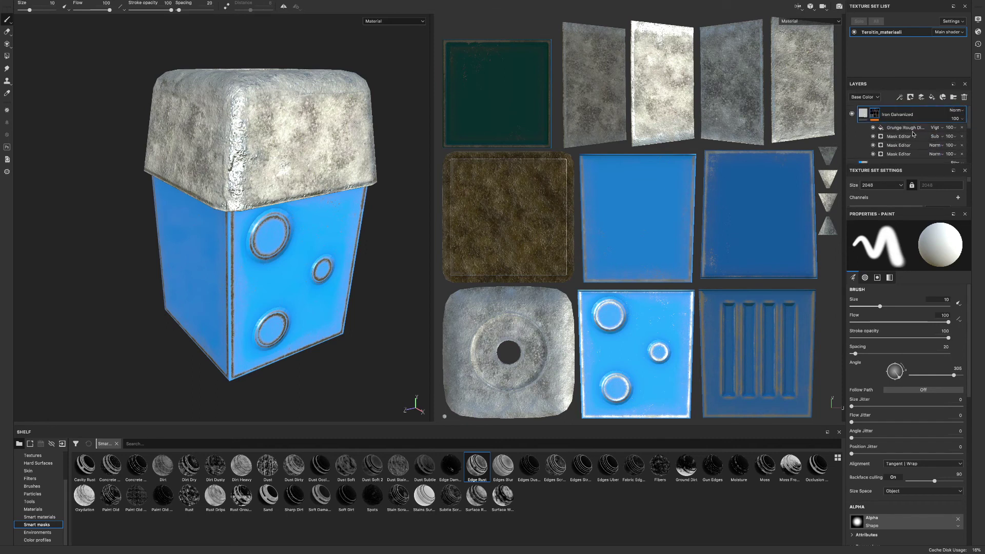
pyautogui.click(896, 137)
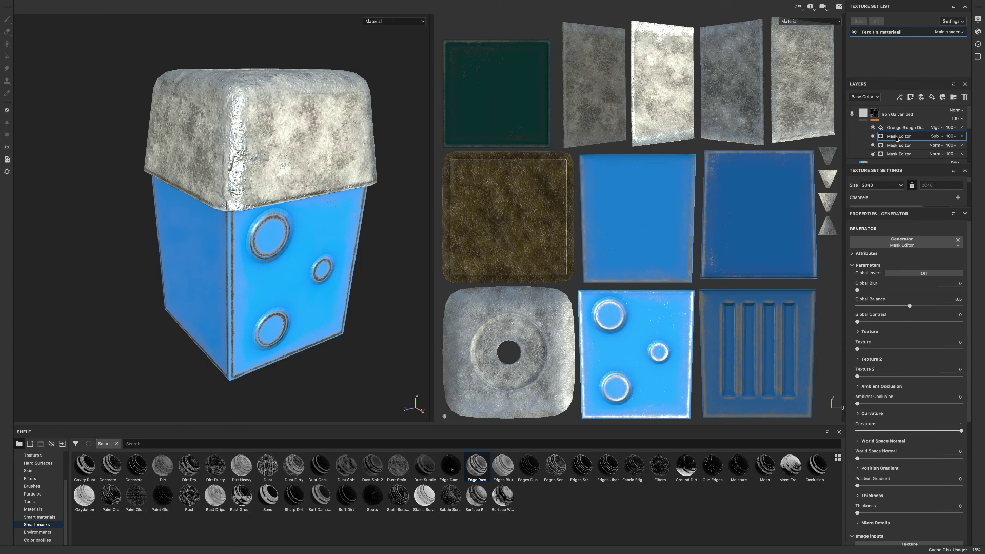
# Try 27 opacity on the Mask Editor directly below the Subtract one, and restore it to 100
pyautogui.click(898, 146)
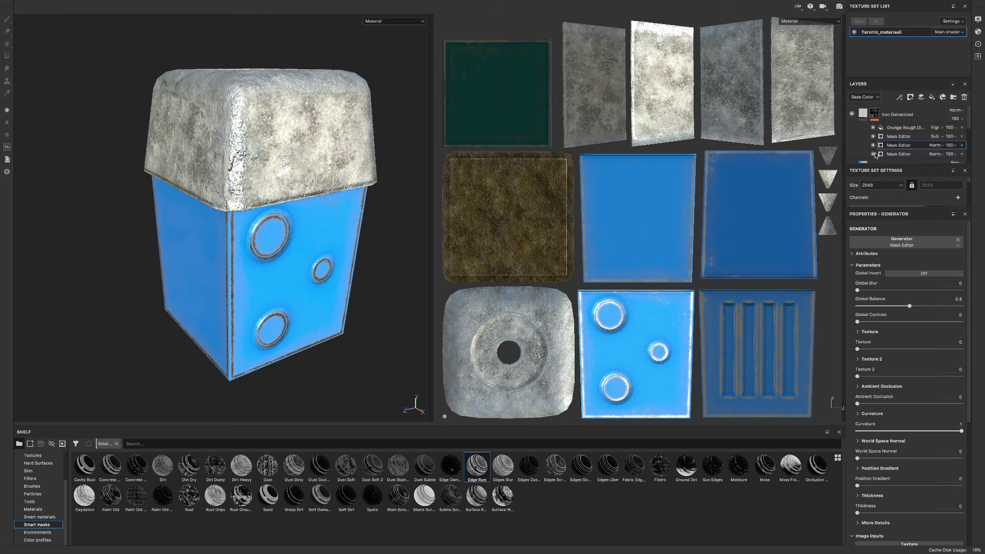
pyautogui.click(952, 146)
pyautogui.moveTo(980, 160); pyautogui.dragTo(956, 160)
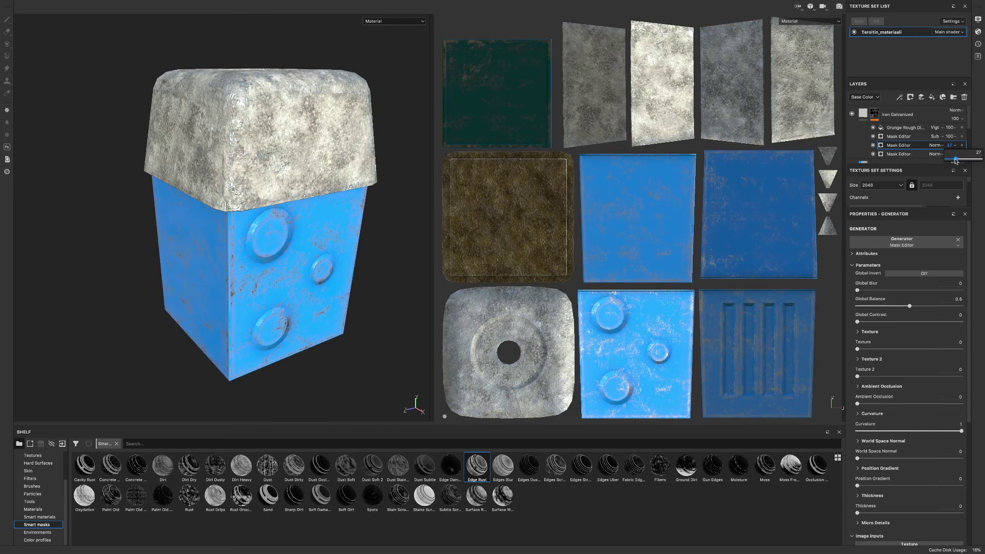
pyautogui.click(873, 146)
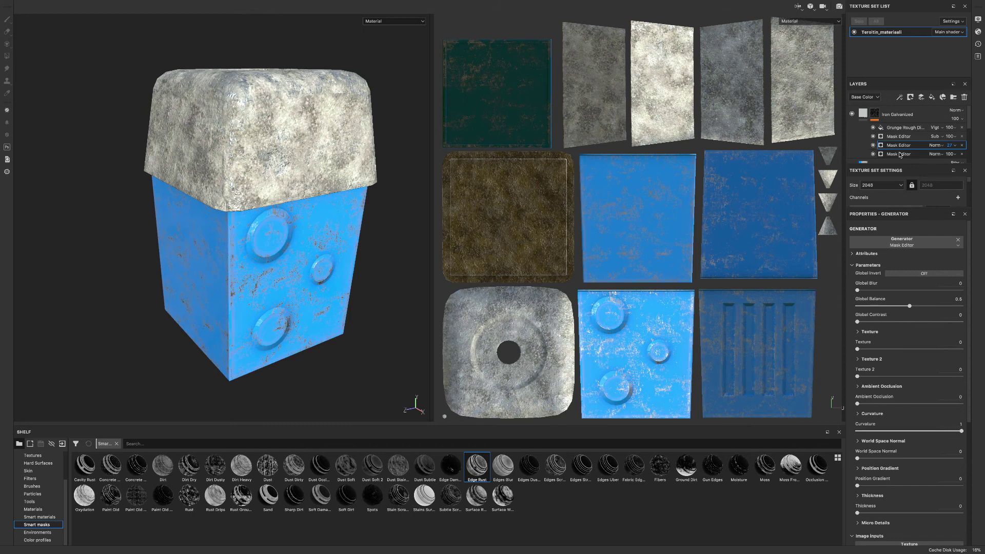
pyautogui.click(952, 145)
pyautogui.moveTo(955, 159); pyautogui.dragTo(982, 159)
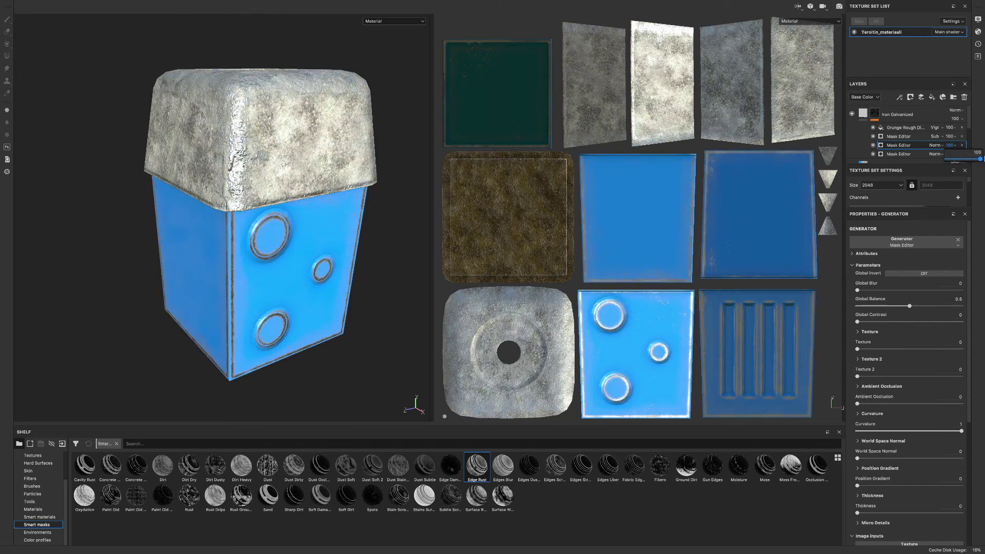
# Try a different blending mode on the Mask Editor below the Subtract one, and set it back to Normal
pyautogui.click(936, 145)
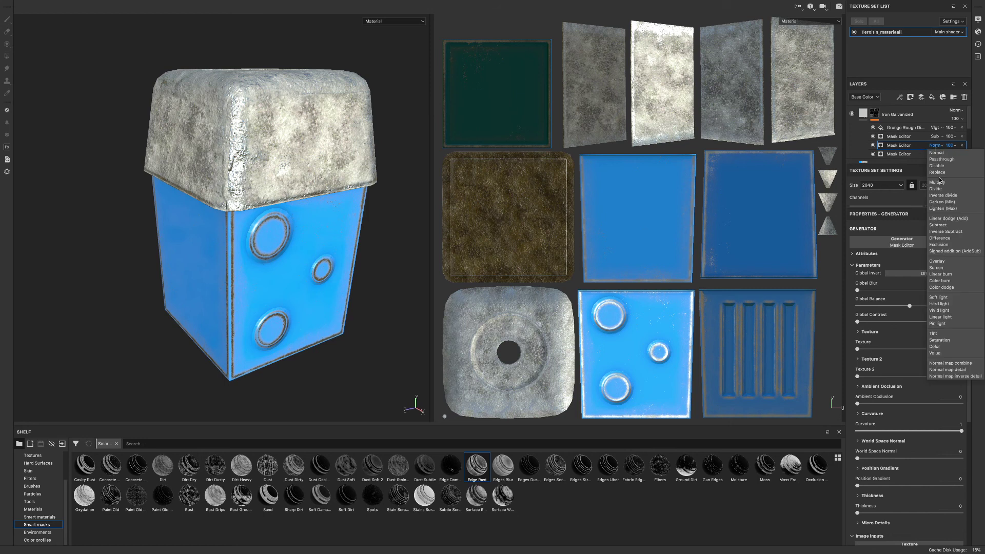
pyautogui.click(945, 261)
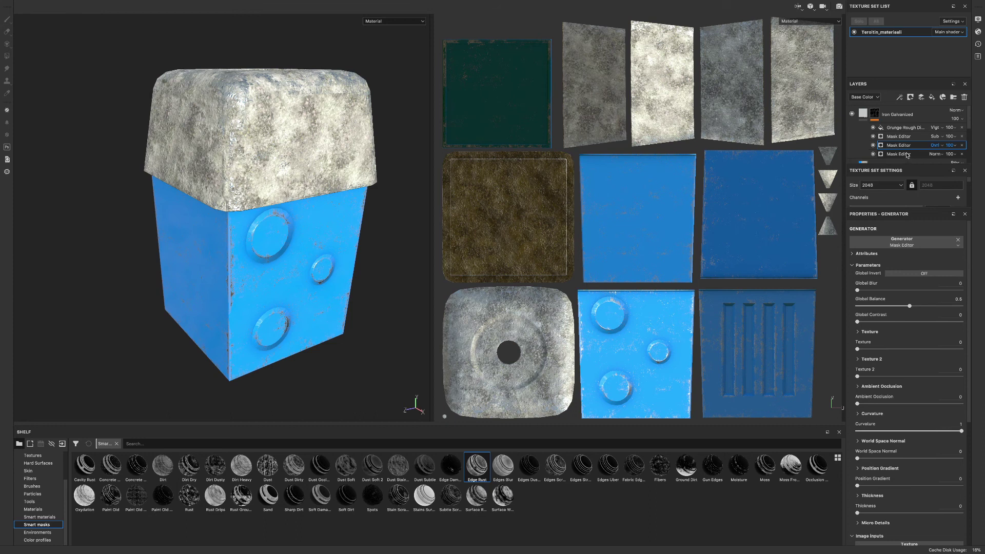
pyautogui.click(873, 154)
pyautogui.click(941, 154)
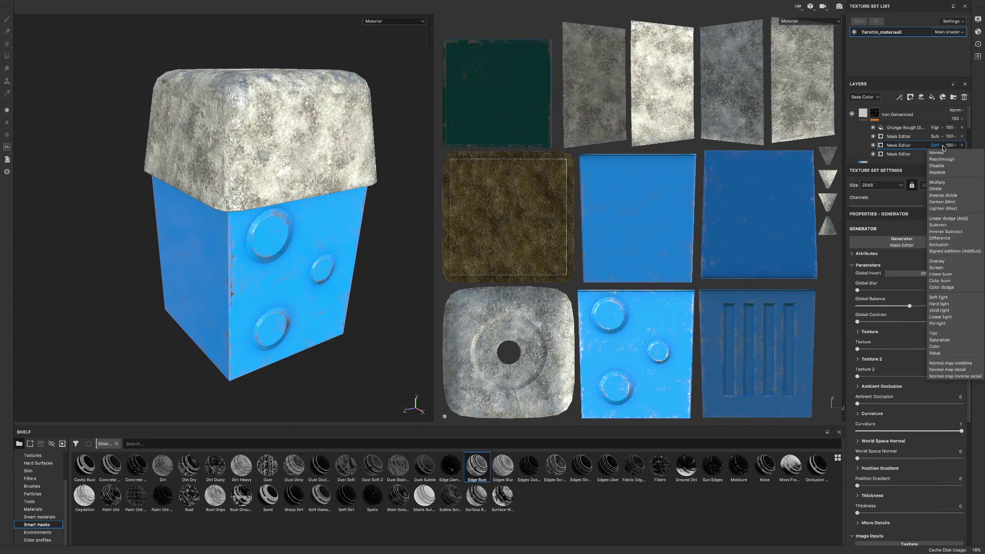
pyautogui.click(941, 153)
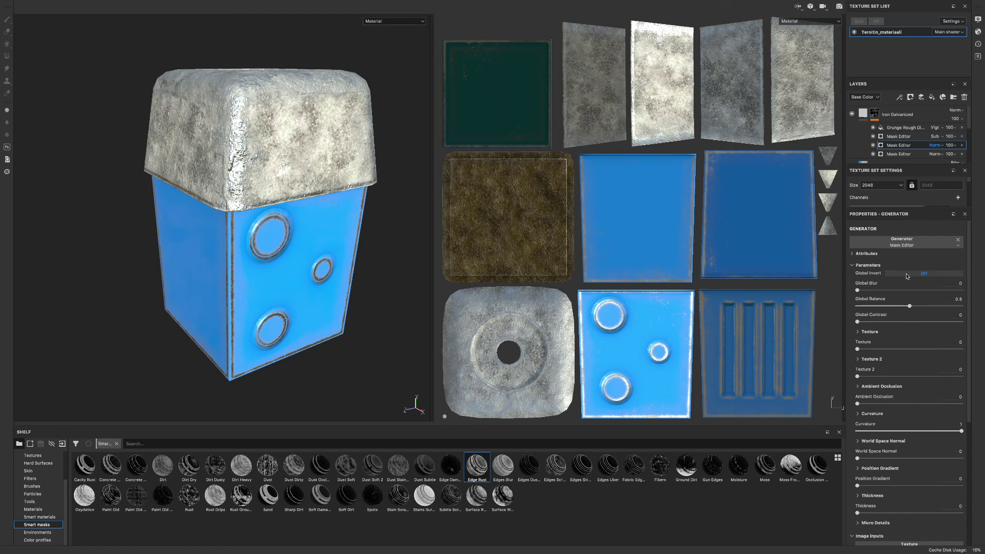
# Preview Global Invert on the selected Mask Editor, switch it off again, and set Global Balance to 0.72
pyautogui.click(907, 275)
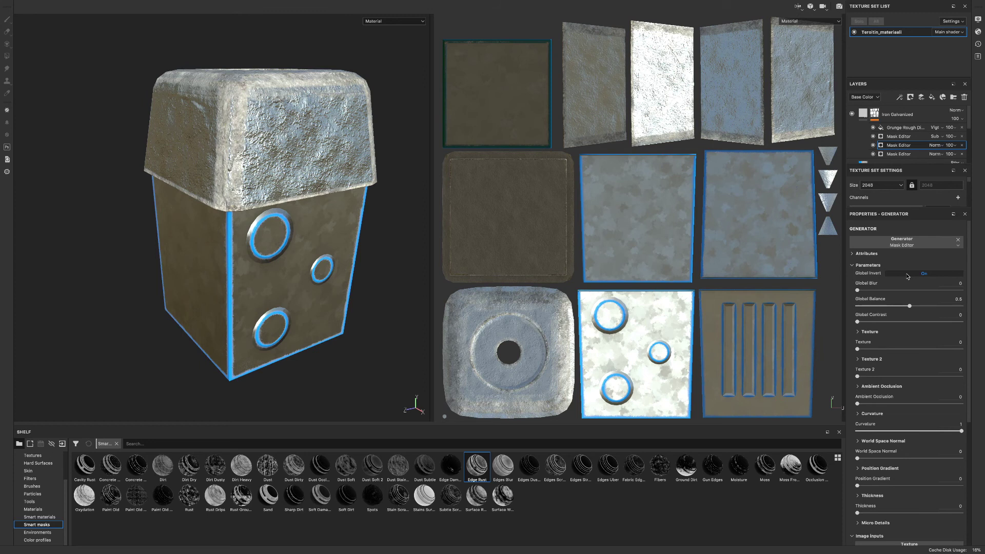
pyautogui.click(907, 275)
pyautogui.moveTo(909, 306); pyautogui.dragTo(932, 305)
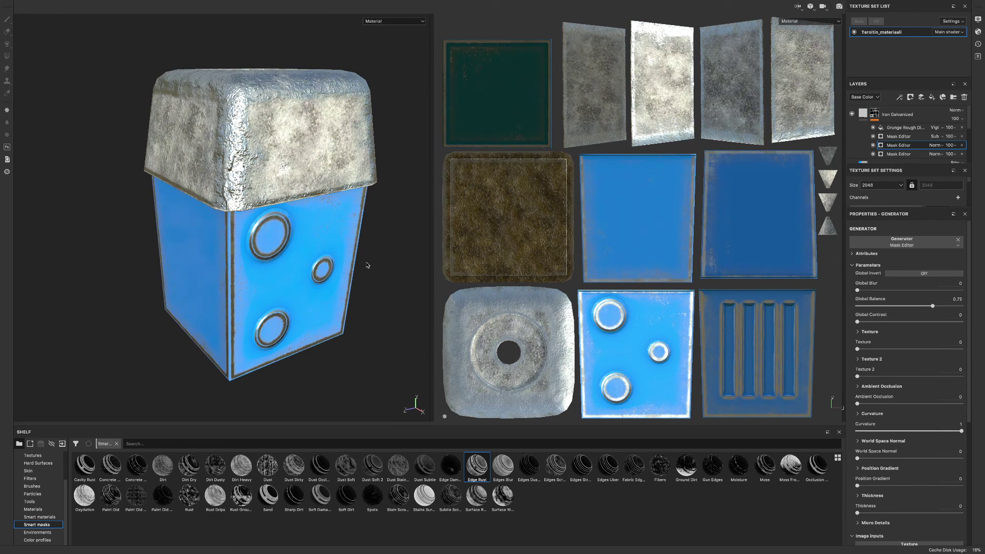
pyautogui.keyDown('alt'); pyautogui.moveTo(365, 266); pyautogui.dragTo(336, 256); pyautogui.keyUp('alt')
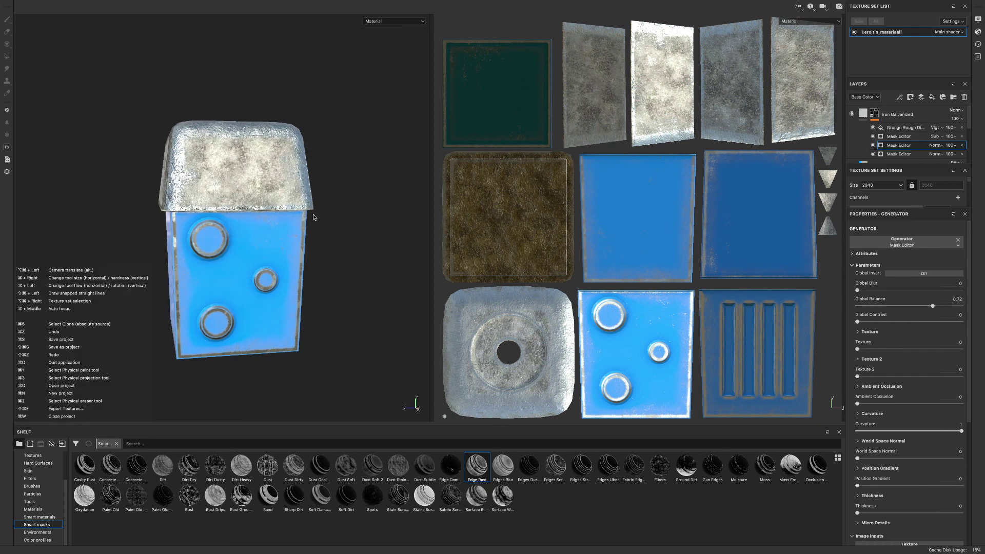
pyautogui.moveTo(334, 209)
pyautogui.keyDown('alt'); pyautogui.mouseDown()
pyautogui.moveTo(345, 264)
pyautogui.moveTo(331, 213)
pyautogui.mouseUp(); pyautogui.keyUp('alt')
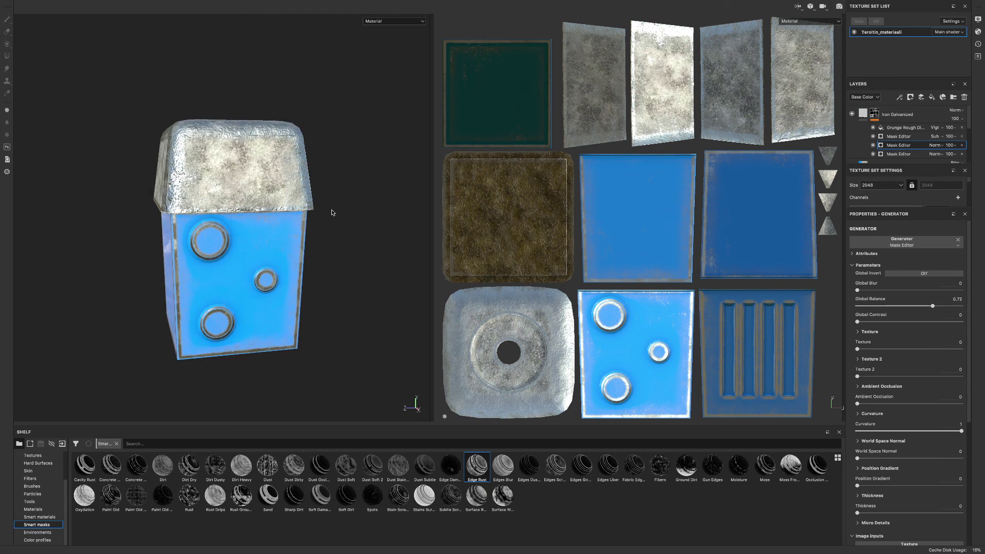
# Add the Wood Rough material as a fill layer directly above the Plastic Glossy Pure layer
pyautogui.click(32, 510)
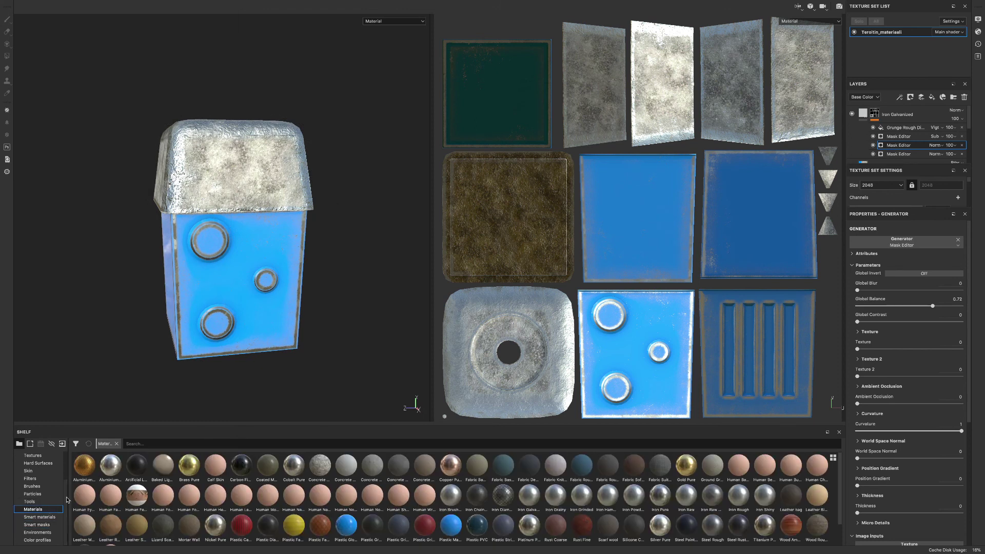
pyautogui.scroll(-5, 903, 136)
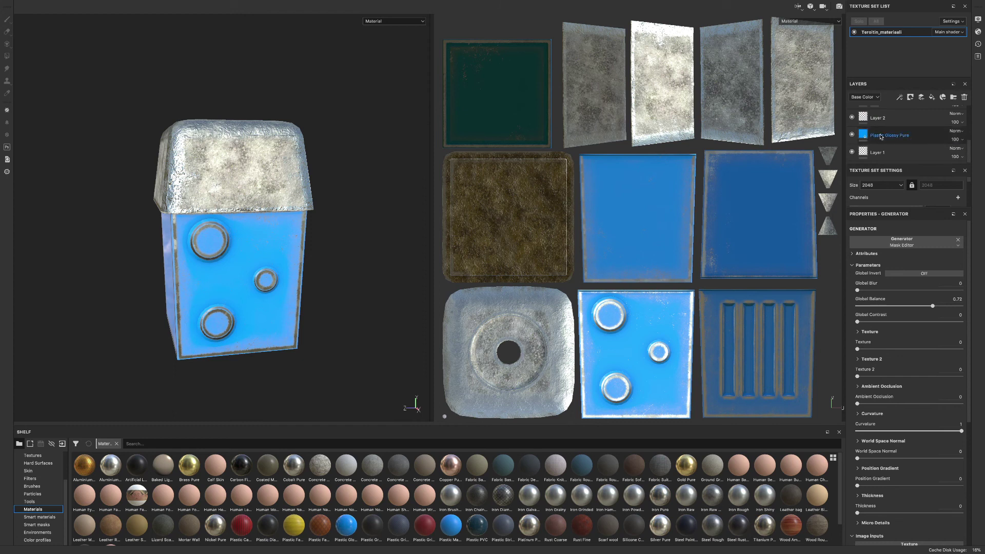
pyautogui.moveTo(817, 526); pyautogui.dragTo(903, 133)
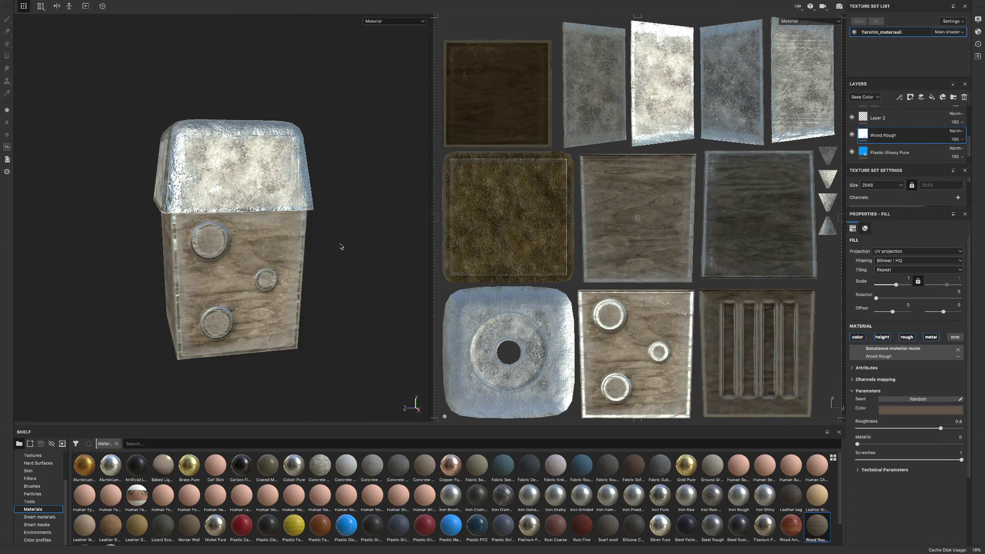
# Examine the wood surface on the sharpener's lower body and its transition to the metal cap from several sides
pyautogui.moveTo(339, 247)
pyautogui.keyDown('alt'); pyautogui.mouseDown()
pyautogui.moveTo(346, 227)
pyautogui.moveTo(385, 235)
pyautogui.moveTo(330, 229)
pyautogui.moveTo(341, 240)
pyautogui.mouseUp(); pyautogui.keyUp('alt')
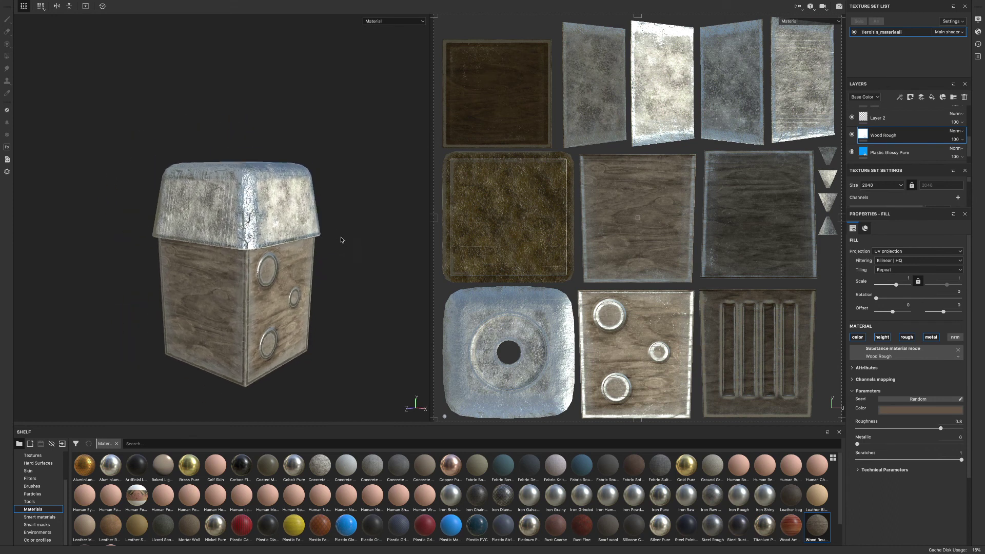
pyautogui.scroll(6, 336, 229)
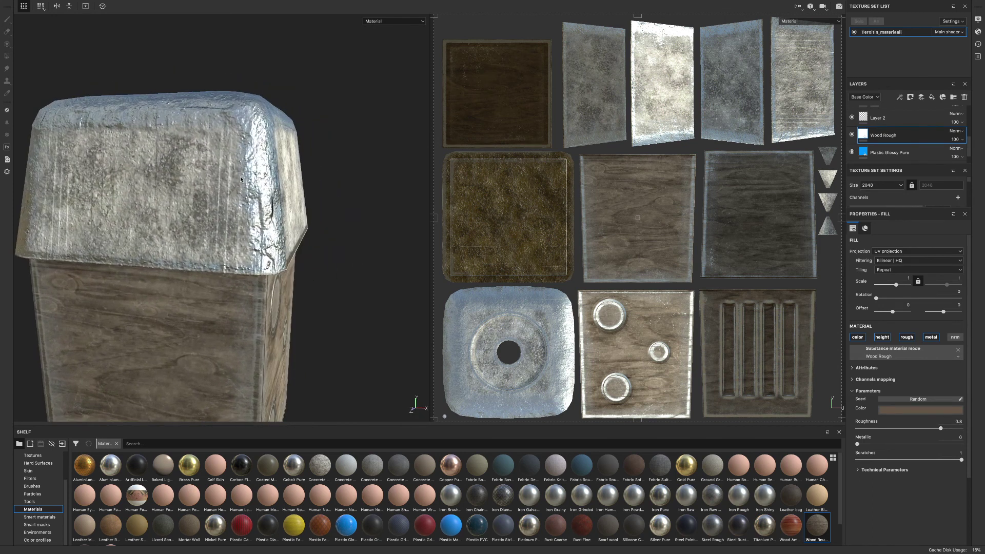
pyautogui.scroll(-5, 227, 223)
pyautogui.keyDown('alt'); pyautogui.moveTo(228, 224); pyautogui.dragTo(297, 175); pyautogui.keyUp('alt')
pyautogui.scroll(-3, 267, 216)
pyautogui.keyDown('alt'); pyautogui.moveTo(203, 218); pyautogui.dragTo(272, 216, button='middle'); pyautogui.keyUp('alt')
pyautogui.keyDown('alt'); pyautogui.moveTo(273, 216); pyautogui.dragTo(328, 228); pyautogui.keyUp('alt')
pyautogui.keyDown('alt'); pyautogui.moveTo(328, 227); pyautogui.dragTo(270, 187, button='middle'); pyautogui.keyUp('alt')
pyautogui.scroll(-2, 270, 186)
pyautogui.keyDown('alt'); pyautogui.moveTo(269, 187); pyautogui.dragTo(334, 200); pyautogui.keyUp('alt')
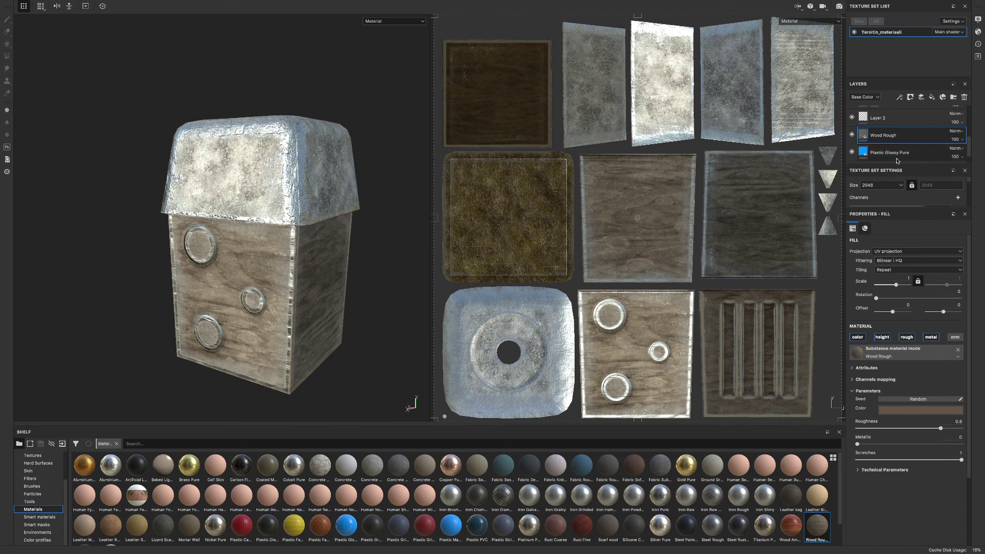
pyautogui.keyDown('alt'); pyautogui.moveTo(237, 234); pyautogui.dragTo(293, 218); pyautogui.keyUp('alt')
pyautogui.scroll(-2, 330, 253)
pyautogui.scroll(2, 325, 264)
pyautogui.moveTo(293, 218)
pyautogui.keyDown('alt'); pyautogui.mouseDown(button='middle')
pyautogui.moveTo(322, 224)
pyautogui.moveTo(305, 209)
pyautogui.mouseUp(button='middle'); pyautogui.keyUp('alt')
# Create a folder above the Wood Rough layer and move Wood Rough and Plastic Glossy Pure into it
pyautogui.doubleClick(880, 135)
pyautogui.press('Return')
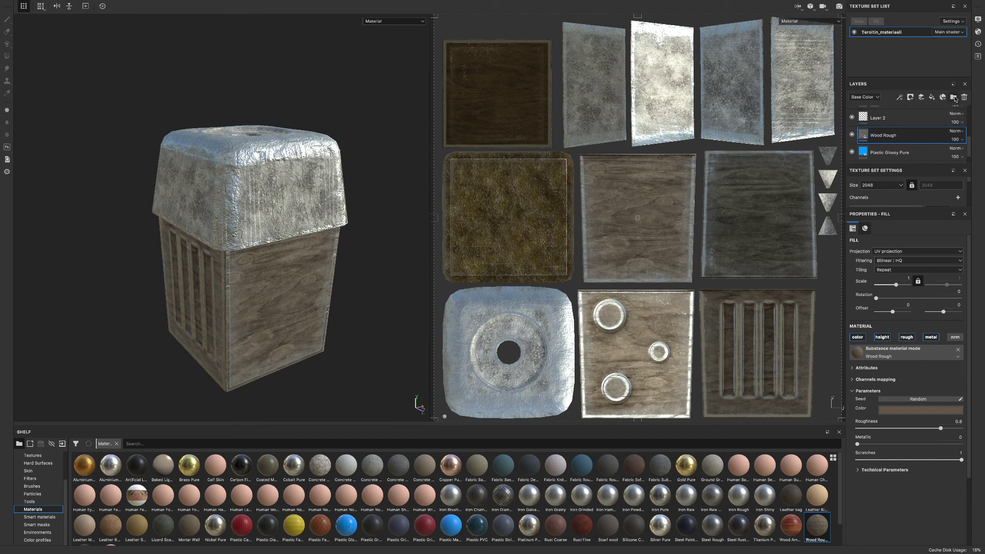
pyautogui.click(953, 97)
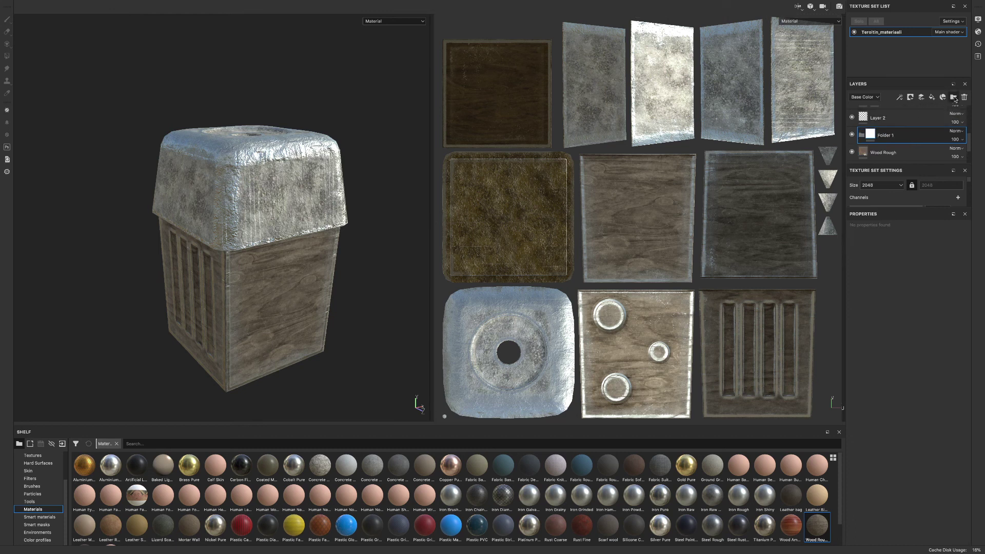
pyautogui.moveTo(969, 128); pyautogui.dragTo(972, 143)
pyautogui.click(918, 139)
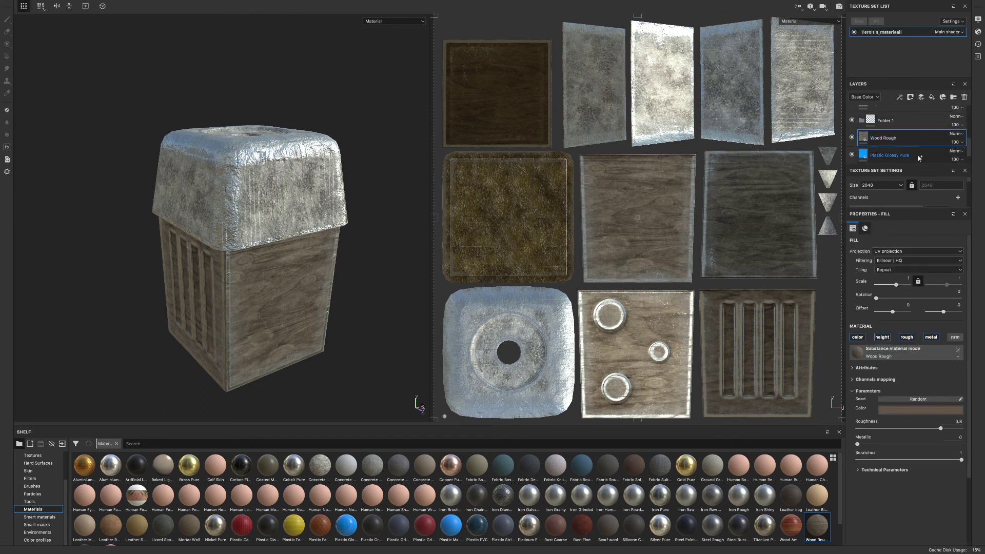
pyautogui.moveTo(917, 154); pyautogui.dragTo(912, 128)
pyautogui.scroll(2, 918, 136)
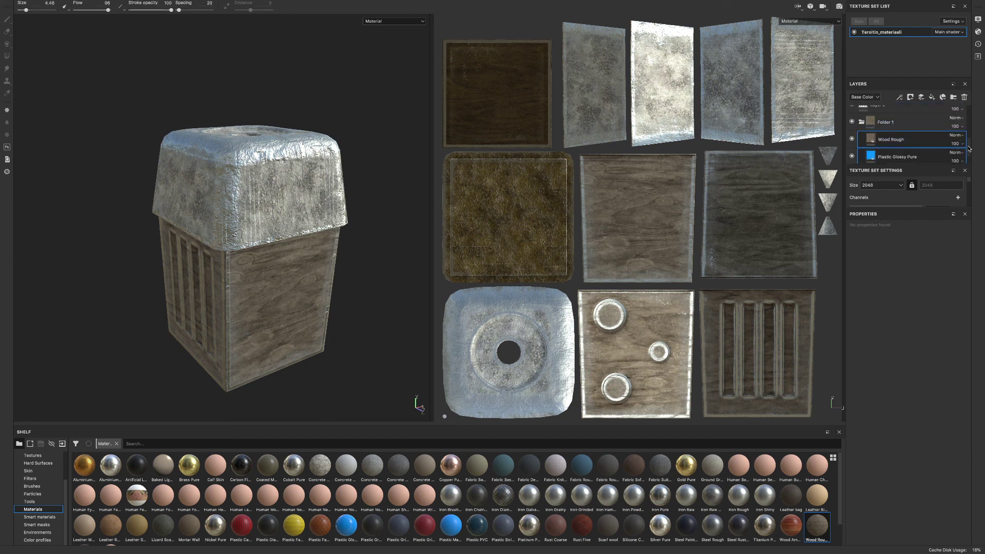
# Move Layer 2 into the folder above Wood Rough and rename it SaumaKorjaus
pyautogui.moveTo(911, 116); pyautogui.dragTo(910, 142)
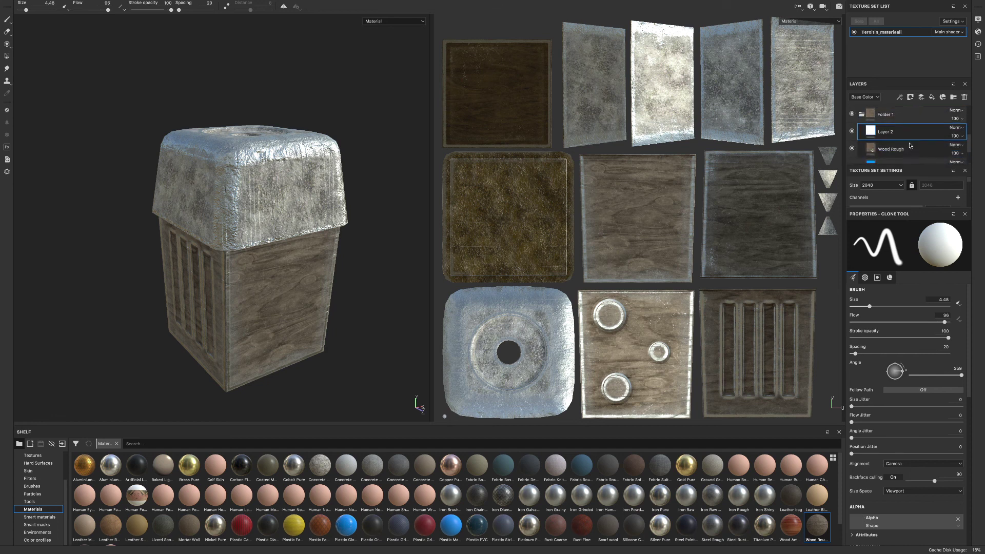
pyautogui.scroll(1, 914, 139)
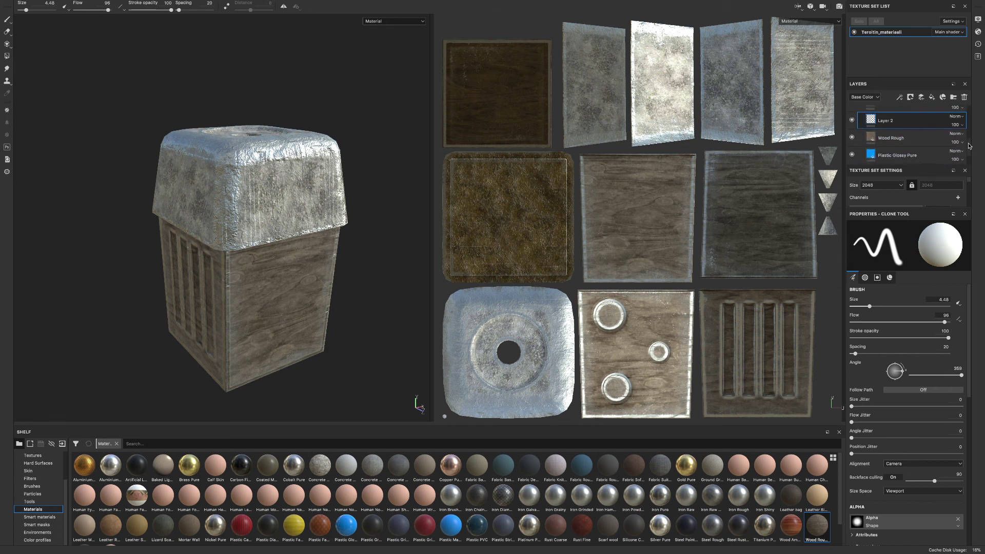
pyautogui.doubleClick(885, 140)
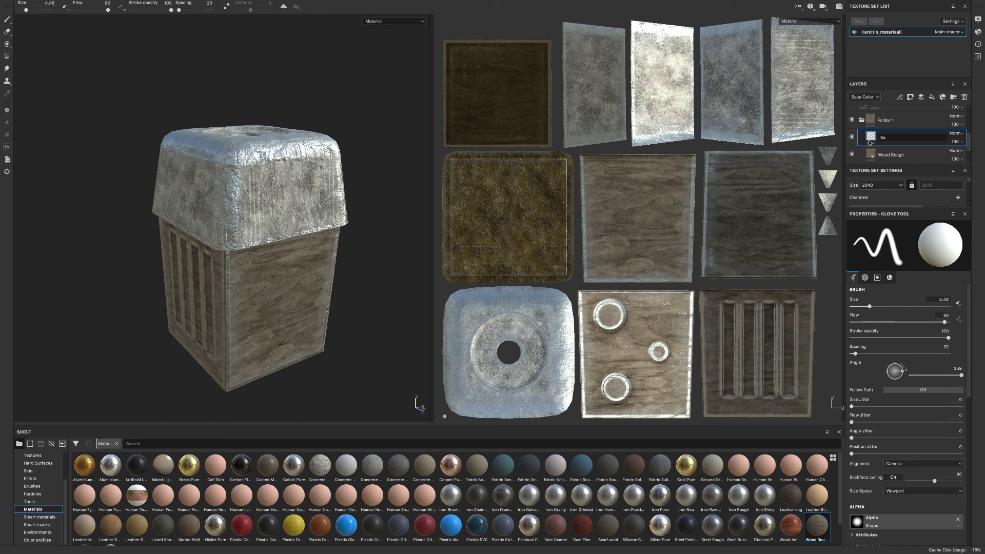
pyautogui.write('SaumaKorjaus')
pyautogui.press('Return')
# Rename the folder holding the wood and plastic layers as alaosa
pyautogui.doubleClick(895, 120)
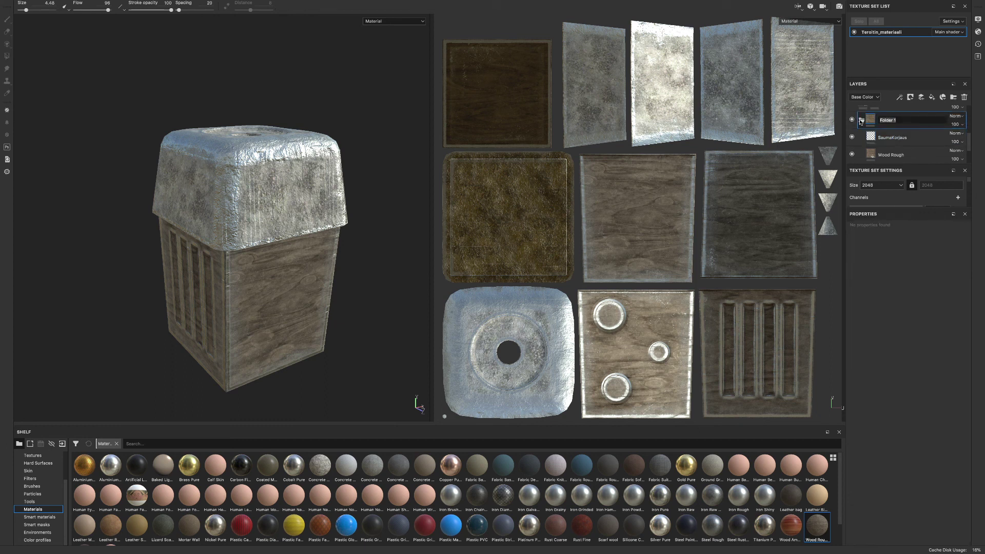
pyautogui.write('alaosa')
pyautogui.press('Return')
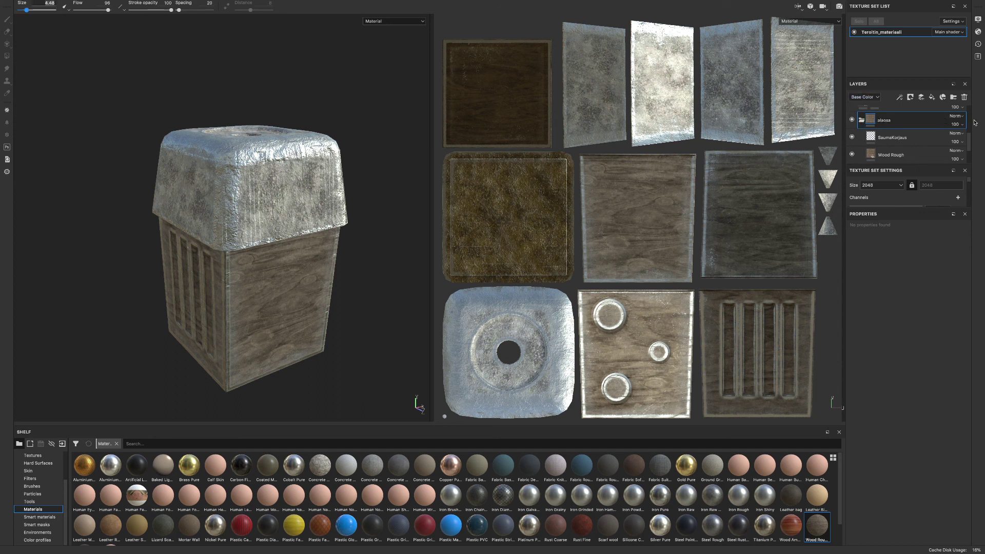
# Add a black mask to the alaosa folder and reveal the sharpener's lower body in it with a whole-mesh Polygon Fill
pyautogui.scroll(3, 971, 123)
pyautogui.scroll(1, 971, 123)
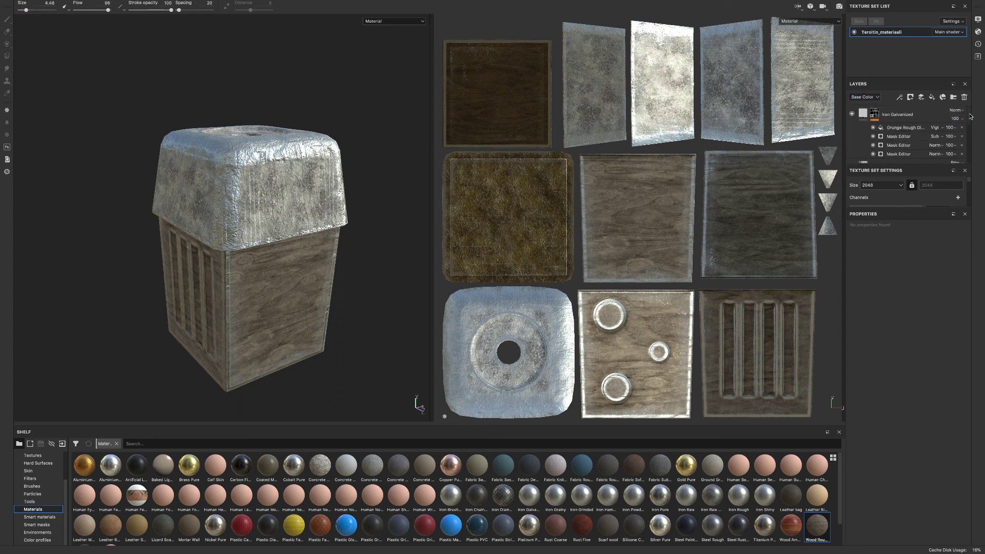
pyautogui.scroll(-4, 969, 109)
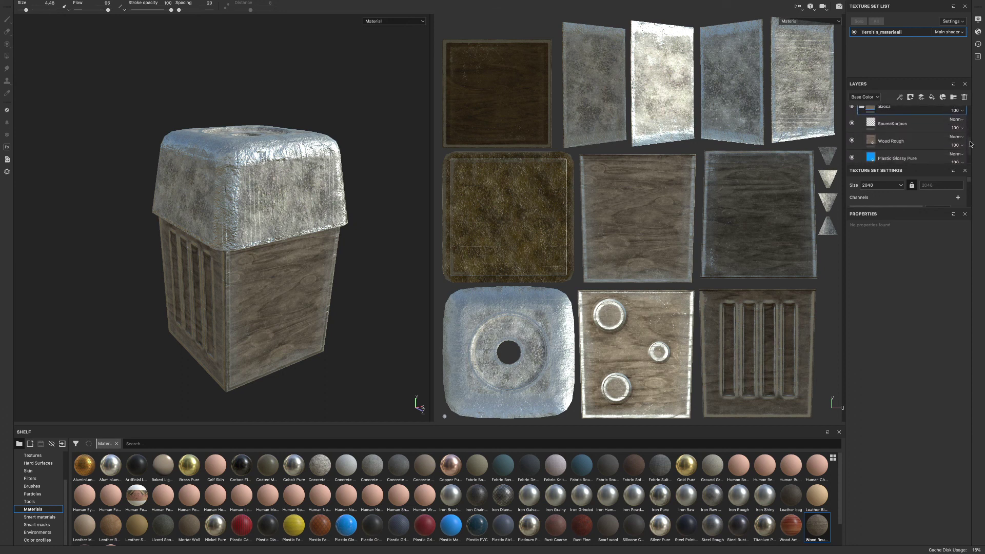
pyautogui.scroll(1, 970, 142)
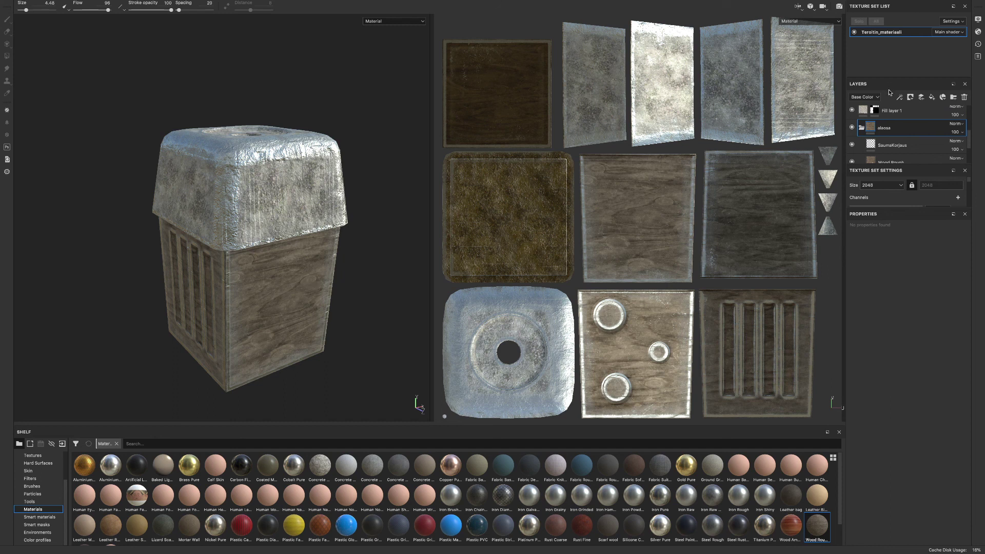
pyautogui.click(911, 98)
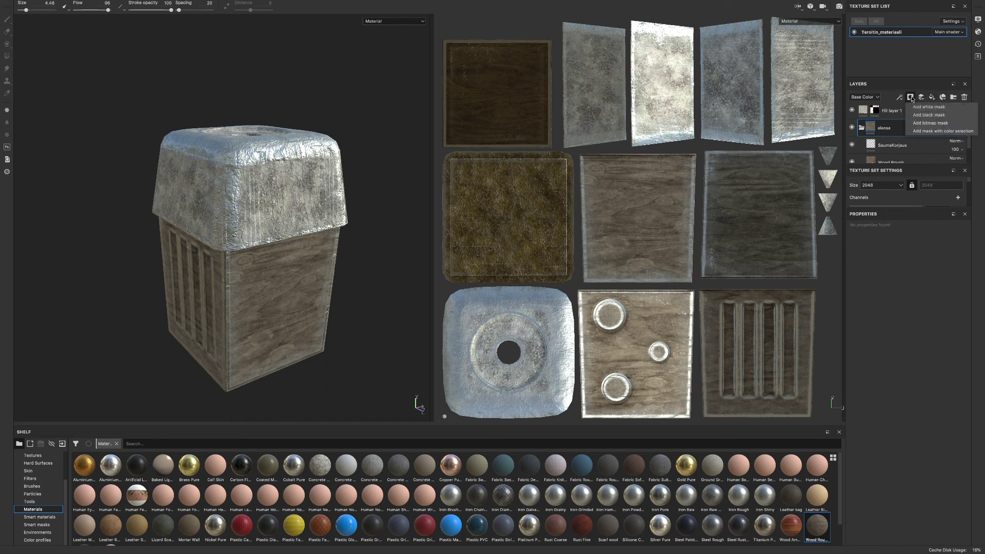
pyautogui.click(928, 115)
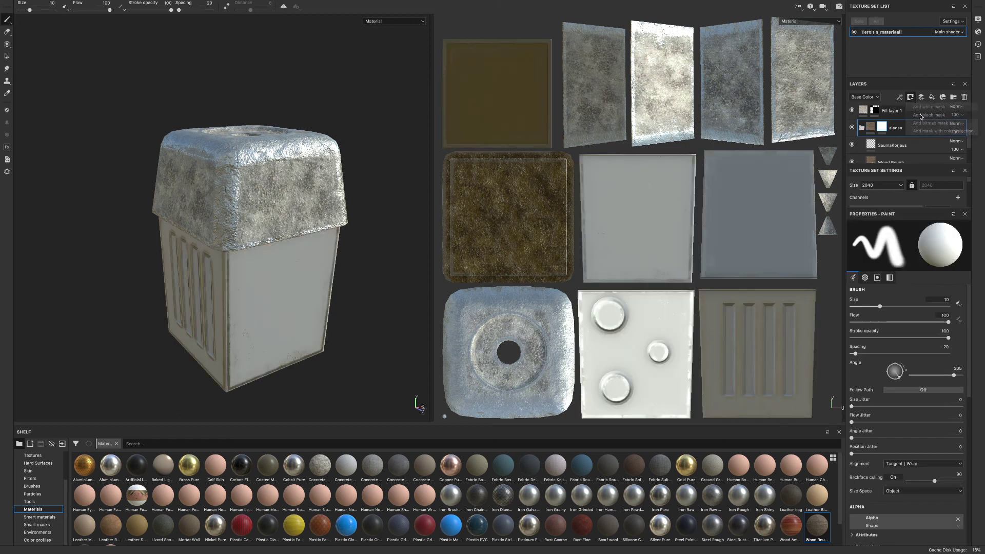
pyautogui.press('4')
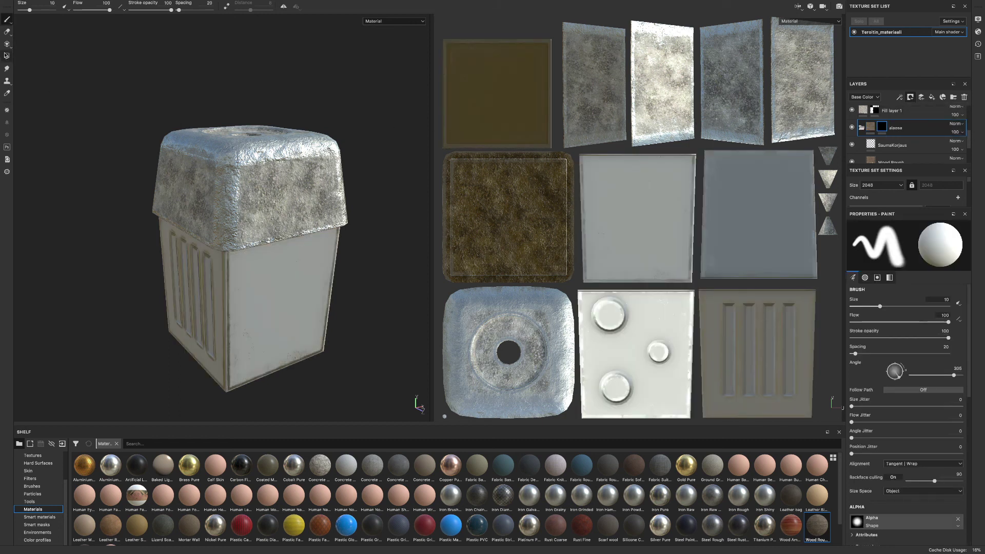
pyautogui.click(902, 228)
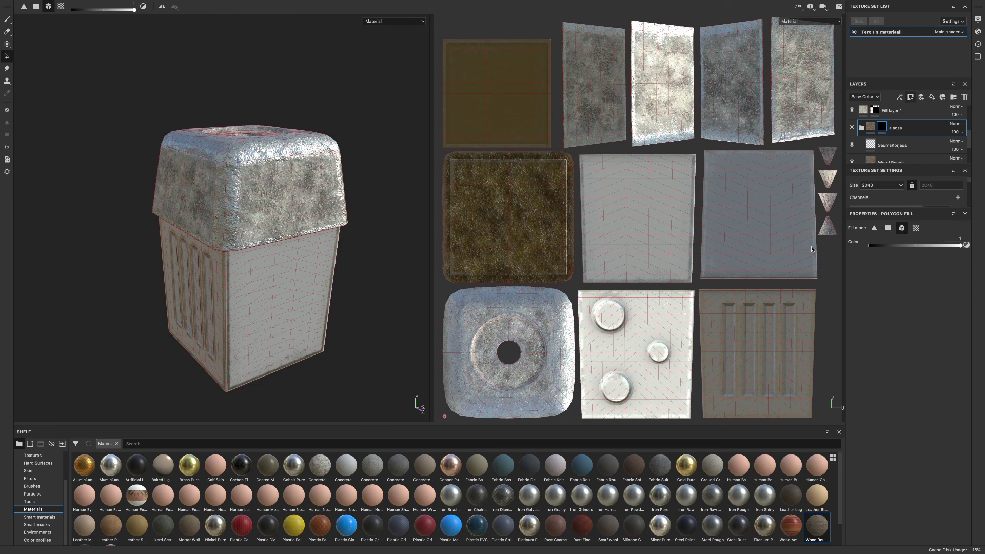
pyautogui.click(262, 286)
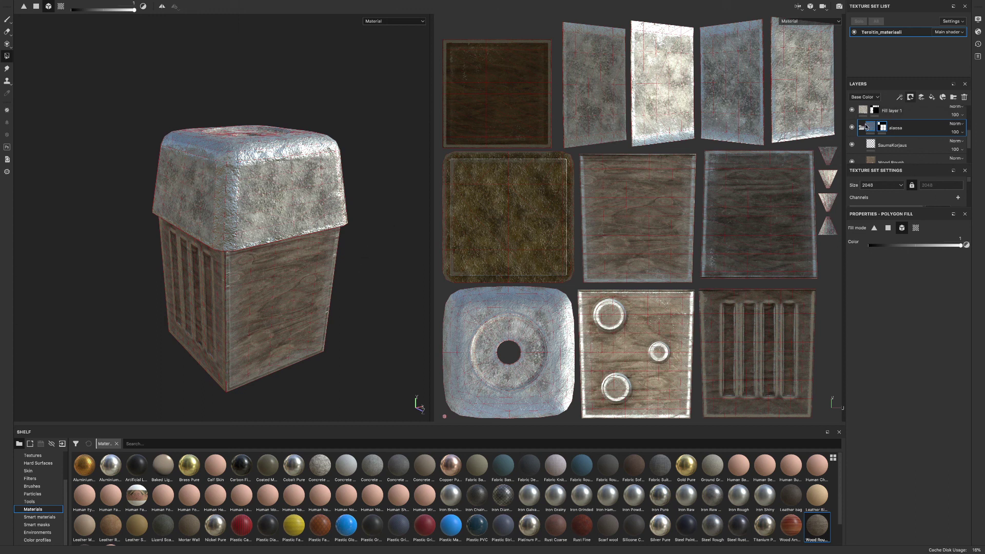
# Create a second folder and move it to the top of the layer stack, above Iron Galvanized
pyautogui.keyDown('alt'); pyautogui.moveTo(375, 262); pyautogui.dragTo(399, 269); pyautogui.keyUp('alt')
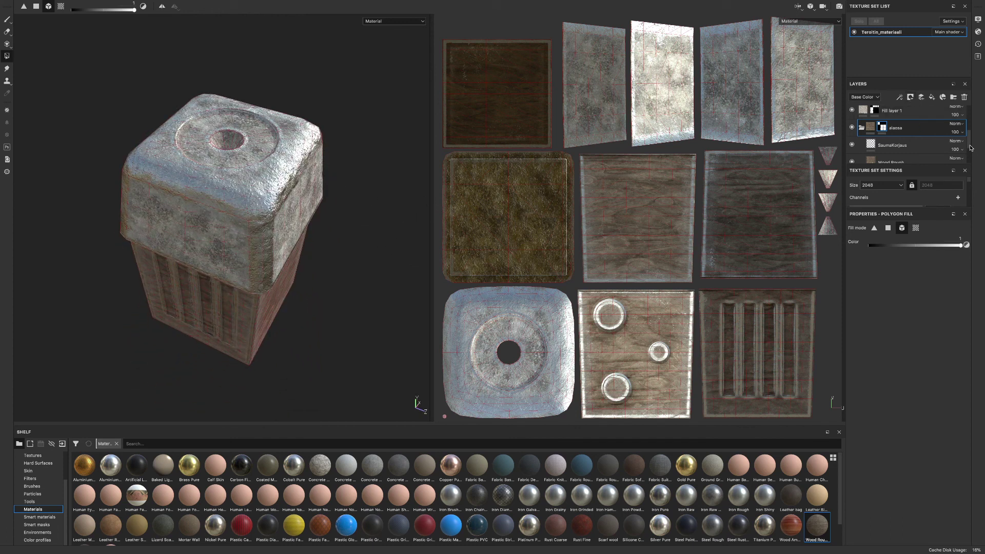
pyautogui.moveTo(970, 148); pyautogui.dragTo(970, 128)
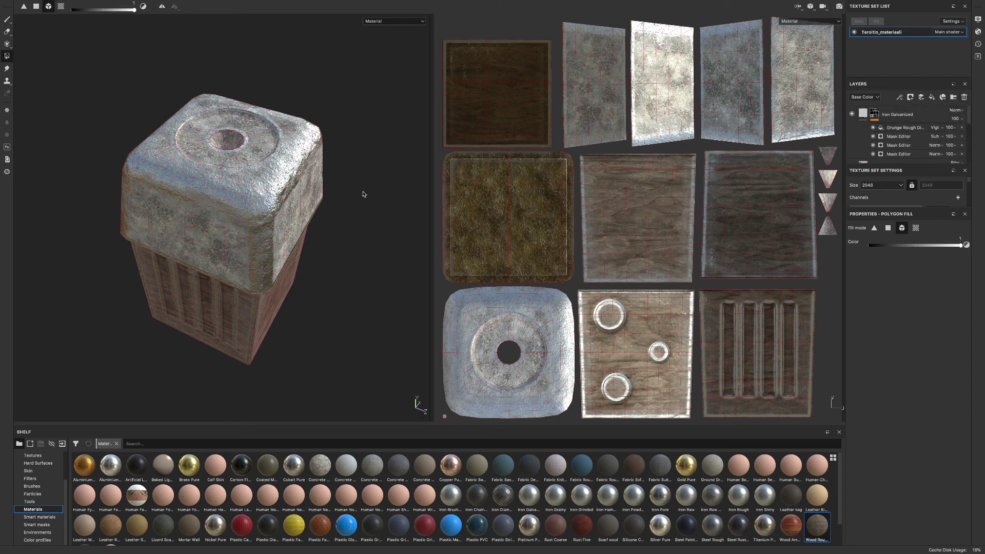
pyautogui.moveTo(360, 228)
pyautogui.keyDown('alt'); pyautogui.mouseDown()
pyautogui.moveTo(338, 215)
pyautogui.moveTo(364, 224)
pyautogui.moveTo(363, 214)
pyautogui.moveTo(349, 227)
pyautogui.moveTo(359, 225)
pyautogui.mouseUp(); pyautogui.keyUp('alt')
pyautogui.scroll(-2, 954, 133)
pyautogui.scroll(2, 954, 128)
pyautogui.click(964, 97)
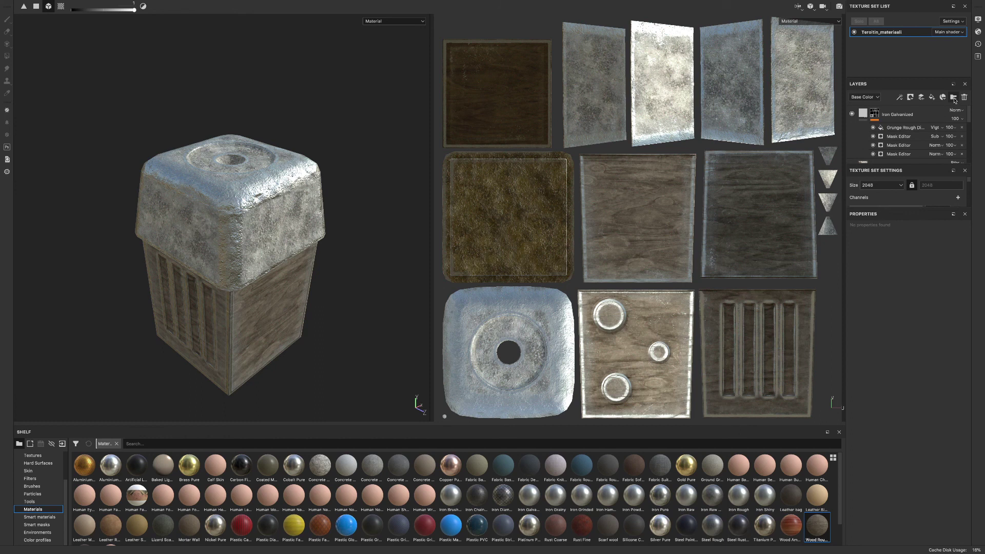
pyautogui.scroll(-3, 969, 123)
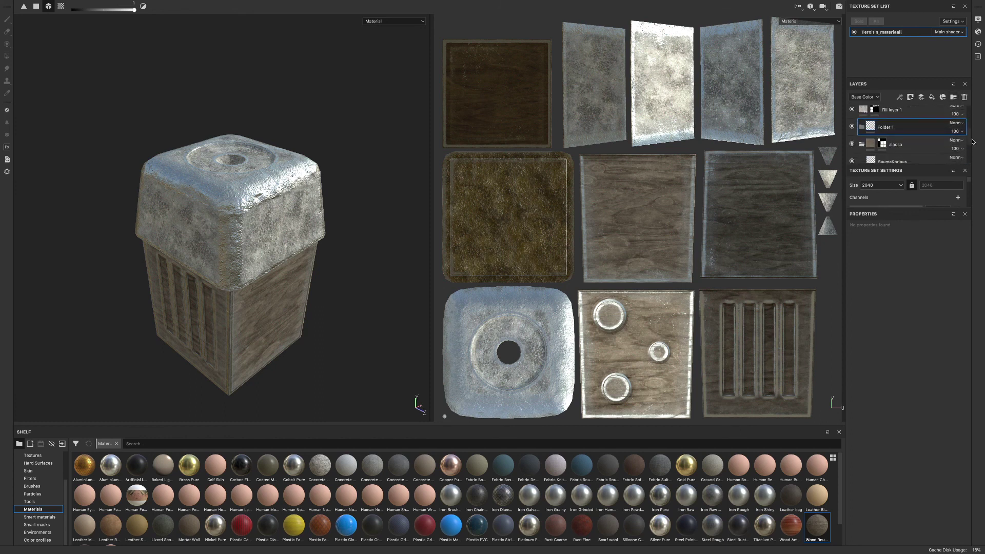
pyautogui.scroll(1, 972, 140)
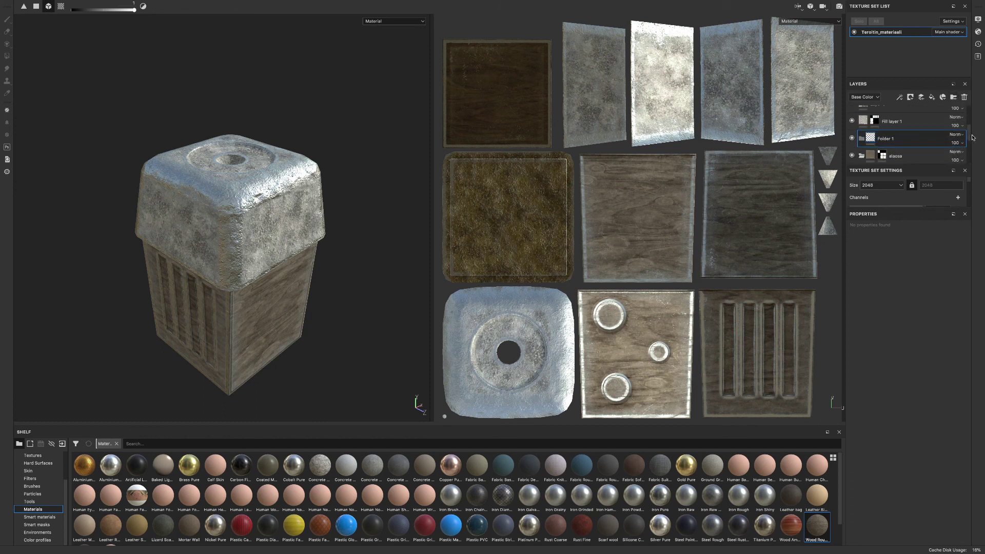
pyautogui.moveTo(930, 133); pyautogui.dragTo(925, 111)
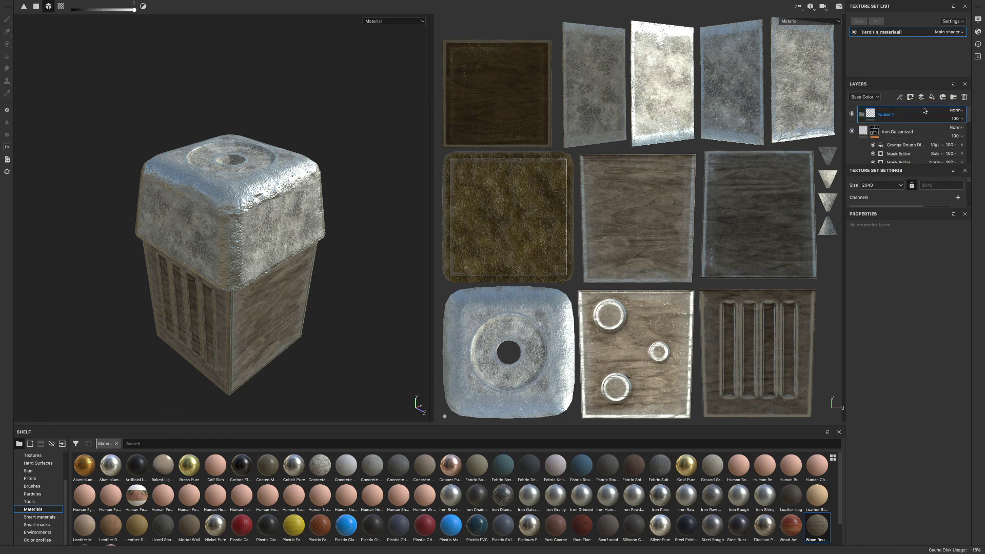
# Move the Iron Galvanized, Layer 3 and Fill layer 1 layers together into the new top folder
pyautogui.scroll(-3, 969, 120)
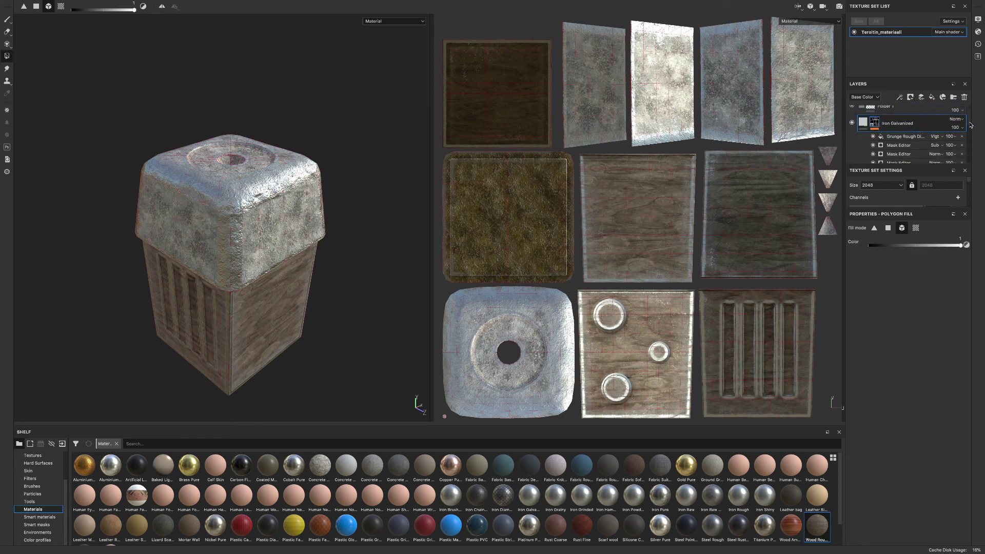
pyautogui.keyDown('shift'); pyautogui.click(927, 148); pyautogui.keyUp('shift')
pyautogui.moveTo(954, 135); pyautogui.dragTo(916, 111)
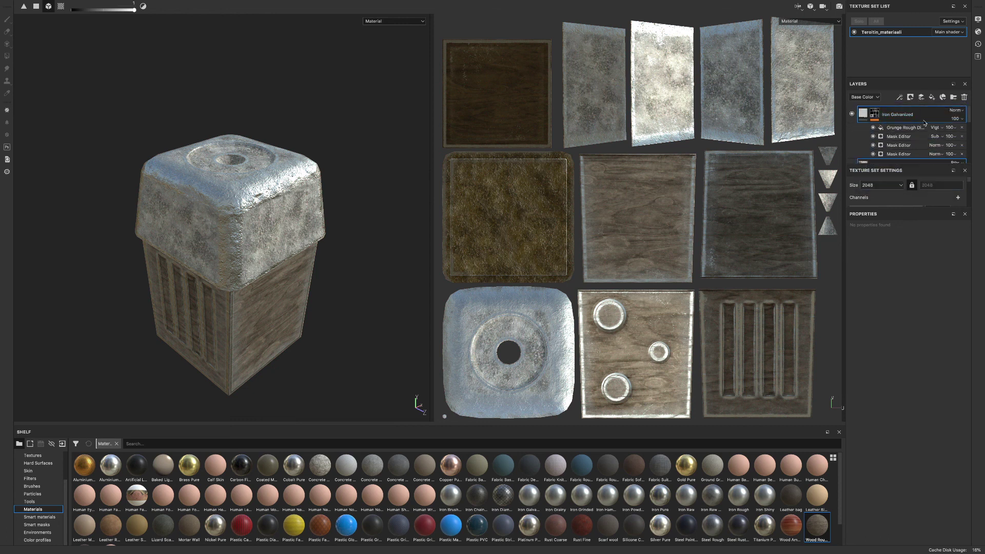
pyautogui.scroll(-3, 967, 131)
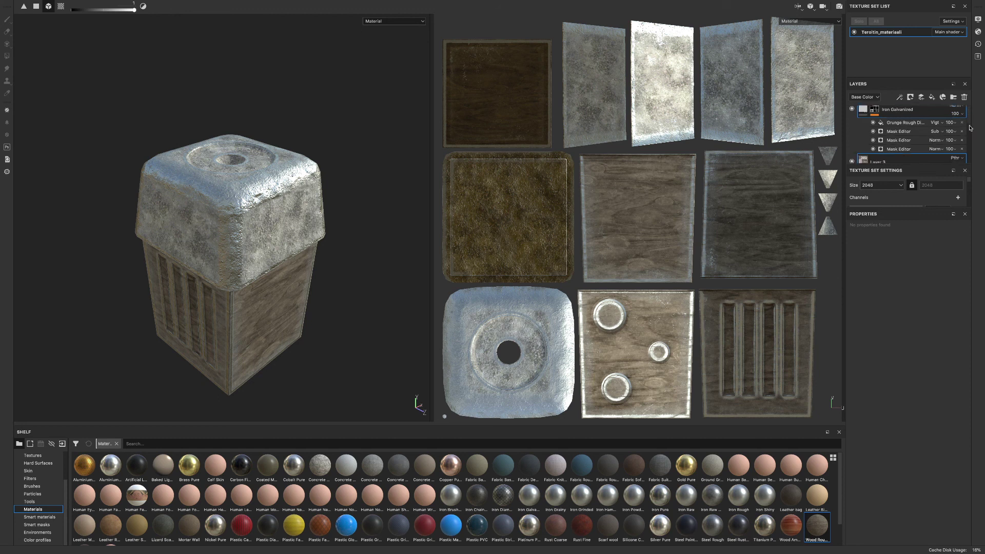
pyautogui.keyDown('shift'); pyautogui.click(903, 144); pyautogui.keyUp('shift')
pyautogui.moveTo(908, 145); pyautogui.dragTo(915, 150)
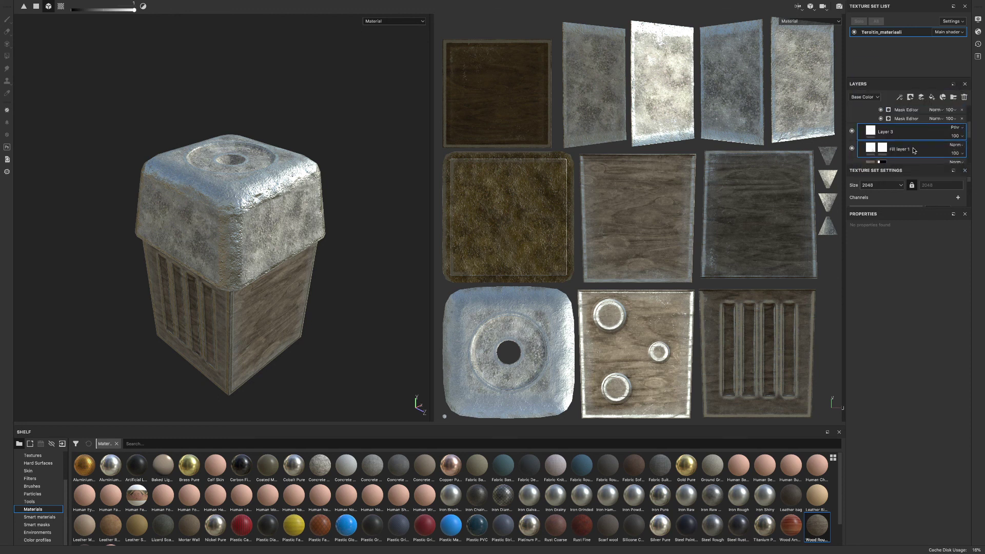
pyautogui.scroll(2, 969, 133)
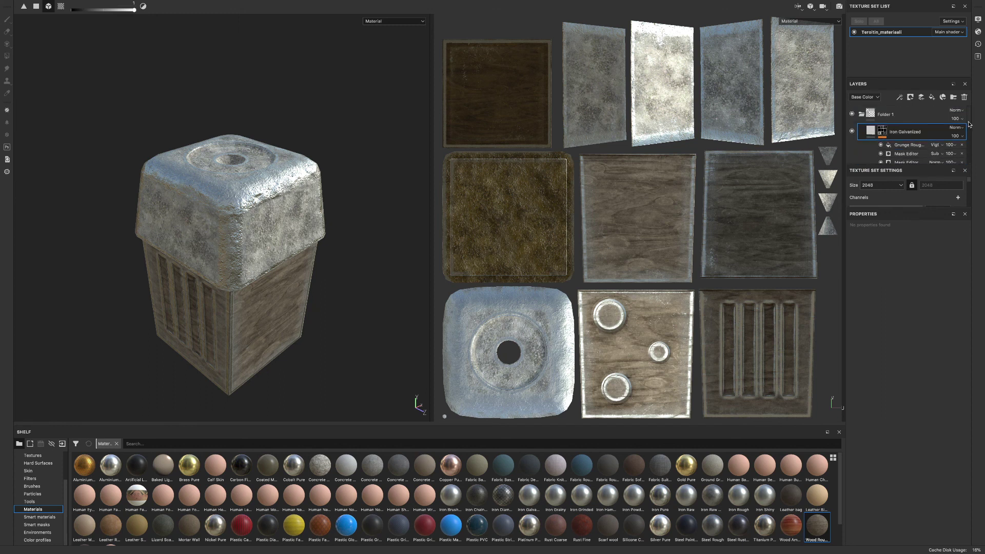
# Add a black mask to Folder 1 and reveal the sharpener's galvanized cap in it with a whole-mesh Polygon Fill
pyautogui.click(873, 116)
pyautogui.click(911, 98)
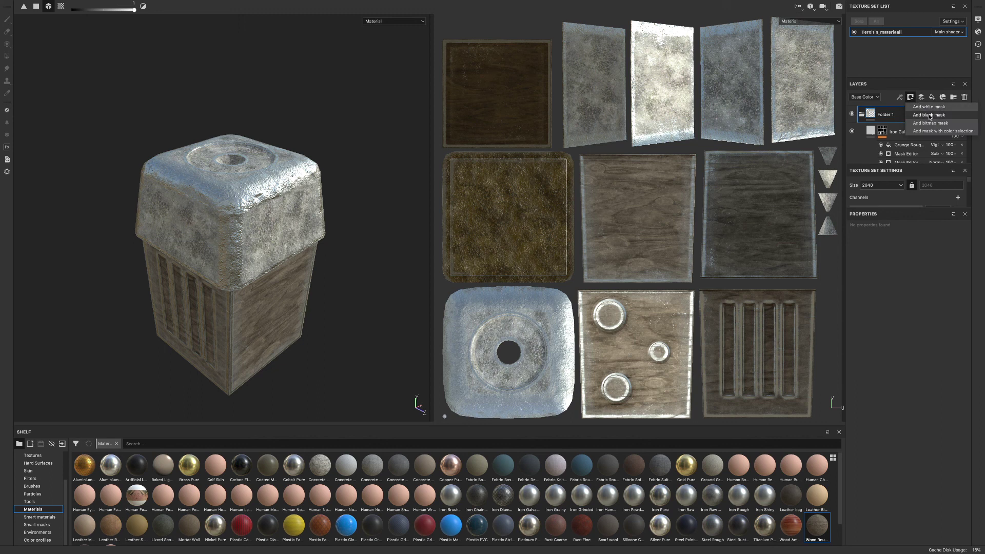
pyautogui.click(930, 115)
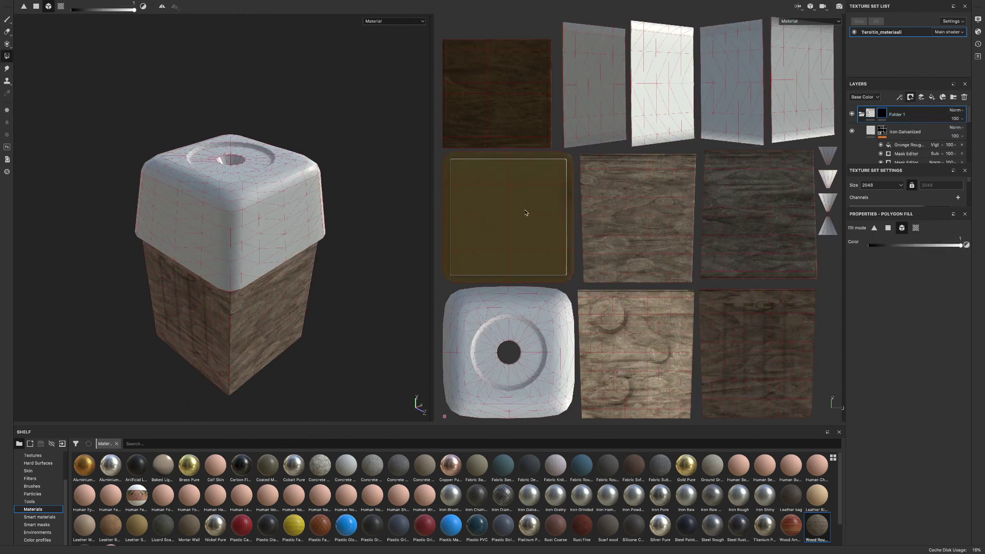
pyautogui.click(246, 211)
pyautogui.scroll(2, 344, 234)
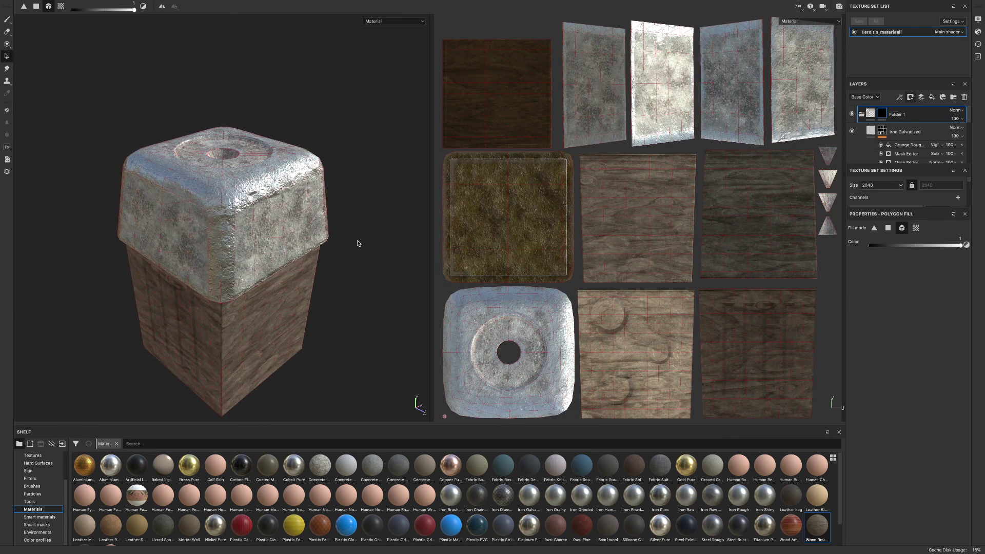
pyautogui.keyDown('alt'); pyautogui.moveTo(358, 243); pyautogui.dragTo(264, 172); pyautogui.keyUp('alt')
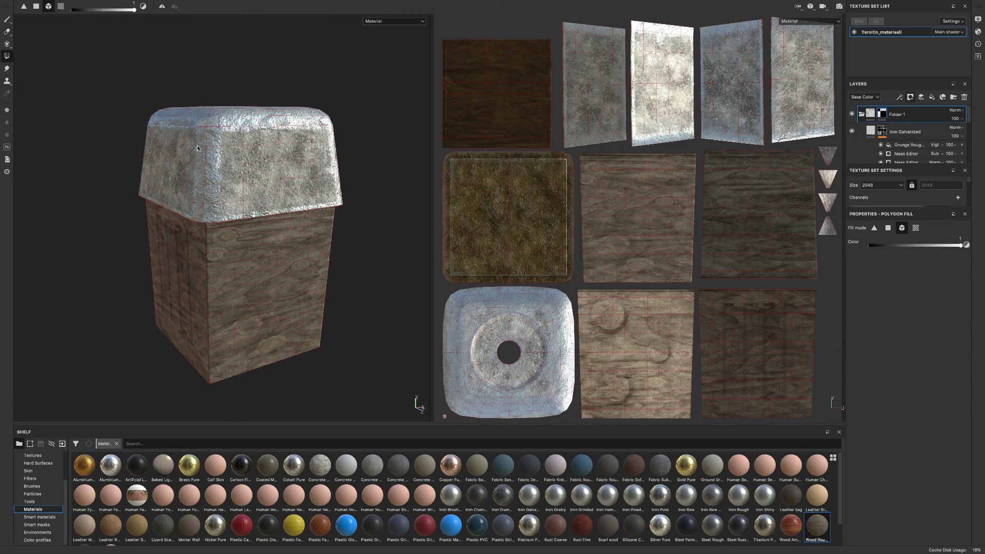
# Move the Iron Galvanized layer out of Folder 1 to the top of the stack, and collapse Folder 1 and the alaosa folder
pyautogui.moveTo(912, 132); pyautogui.dragTo(912, 109)
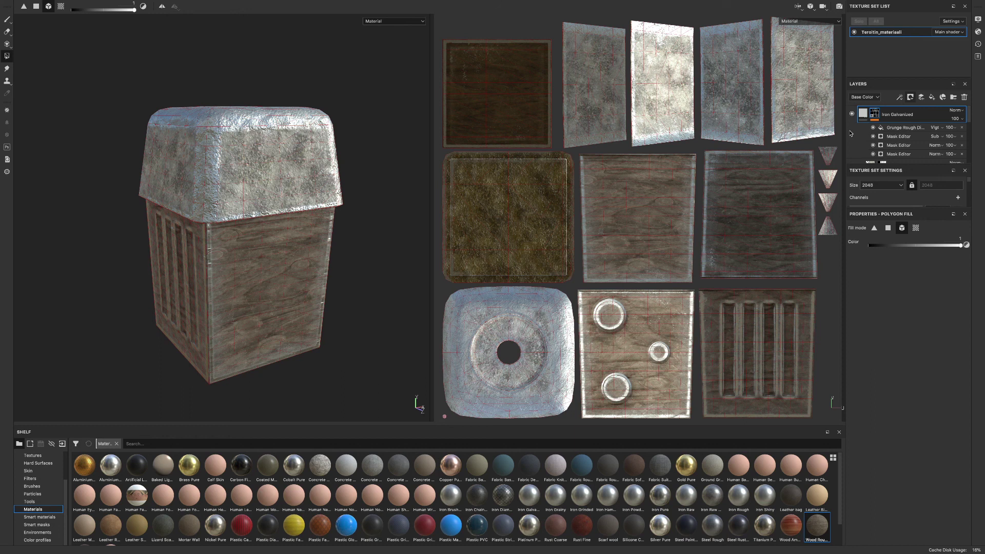
pyautogui.scroll(-3, 967, 126)
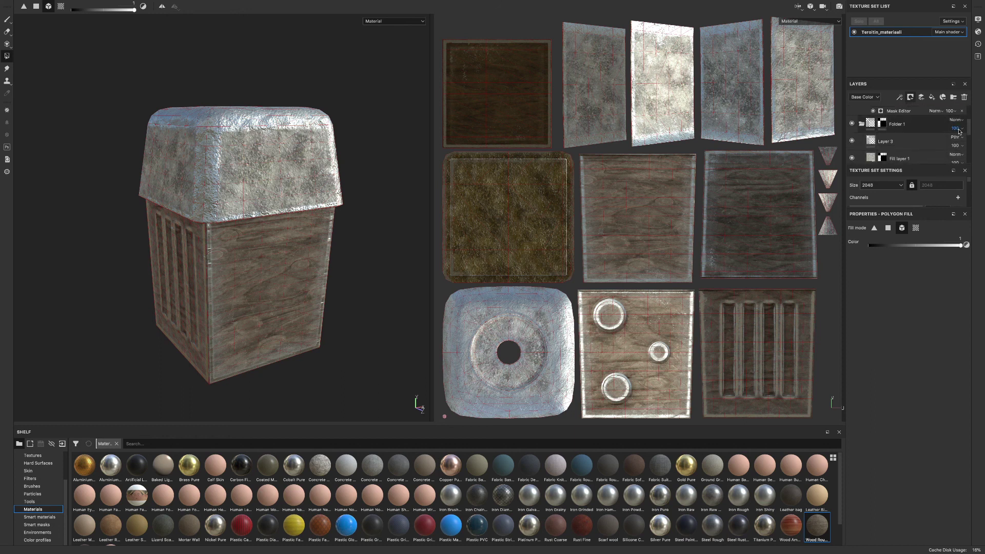
pyautogui.click(858, 124)
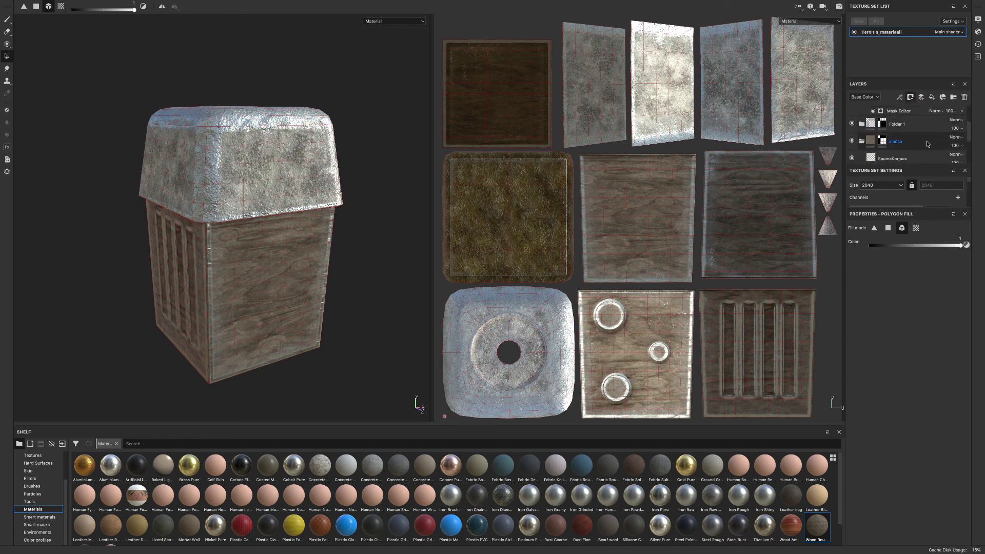
pyautogui.click(861, 141)
# Rename Folder 1, which holds the cap layers, as Yläosa
pyautogui.doubleClick(883, 124)
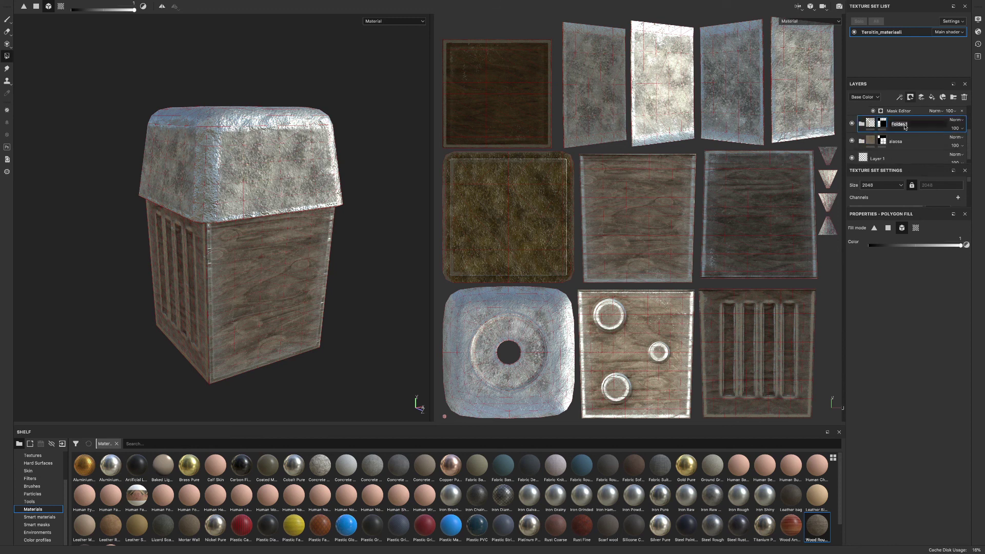
pyautogui.write('Yläosa')
pyautogui.press('Return')
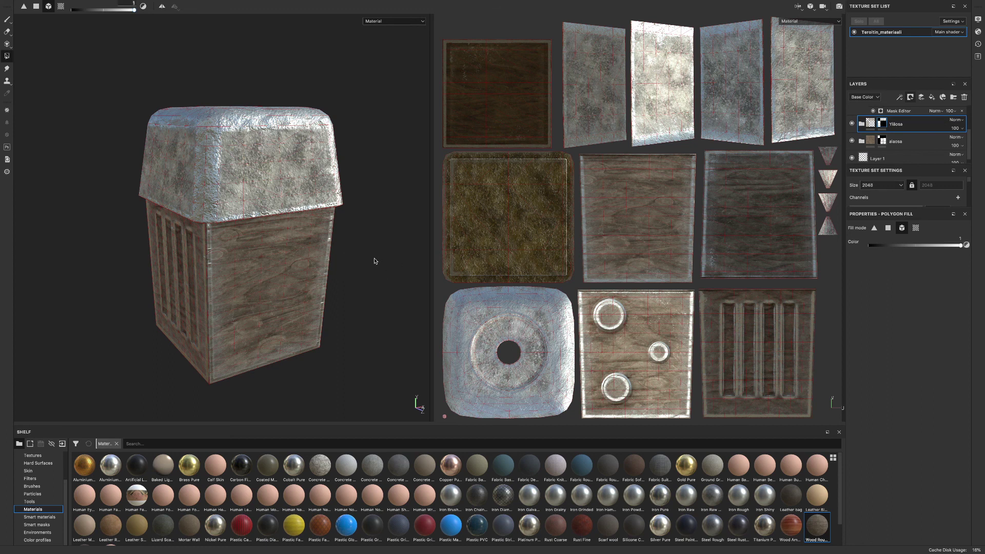